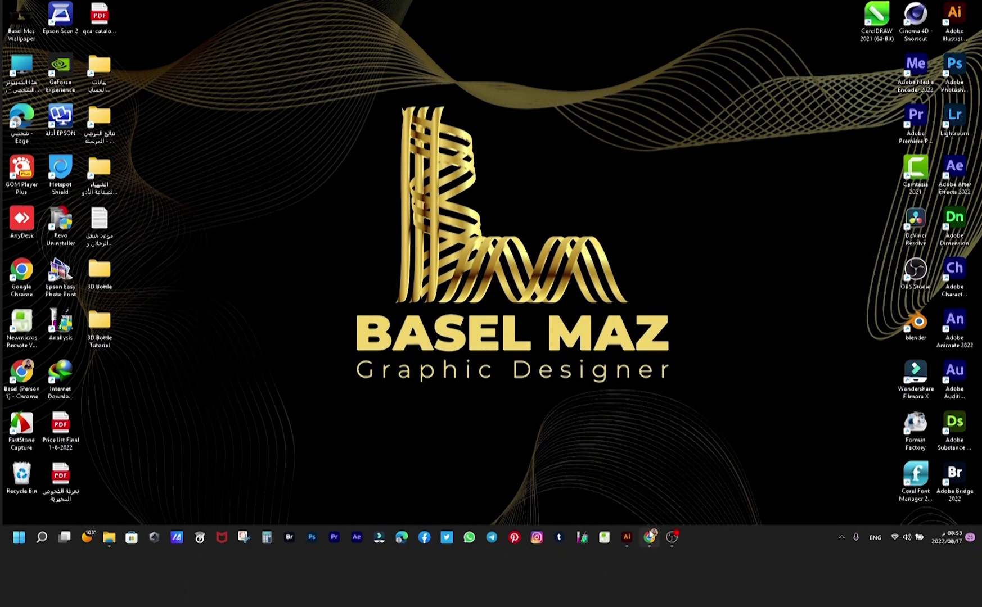
Step: Restore the Chrome window showing Google Images from the taskbar
left_click(651, 540)
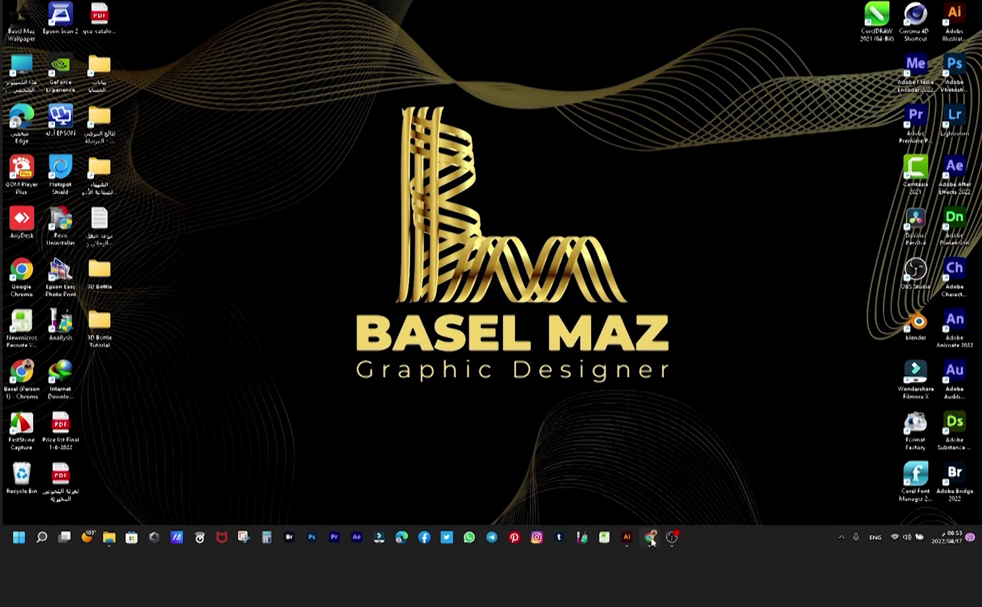
Step: Search Google Images for 'bottle' and open the Nike bottle result in a new tab
left_click(546, 251)
type("bottle")
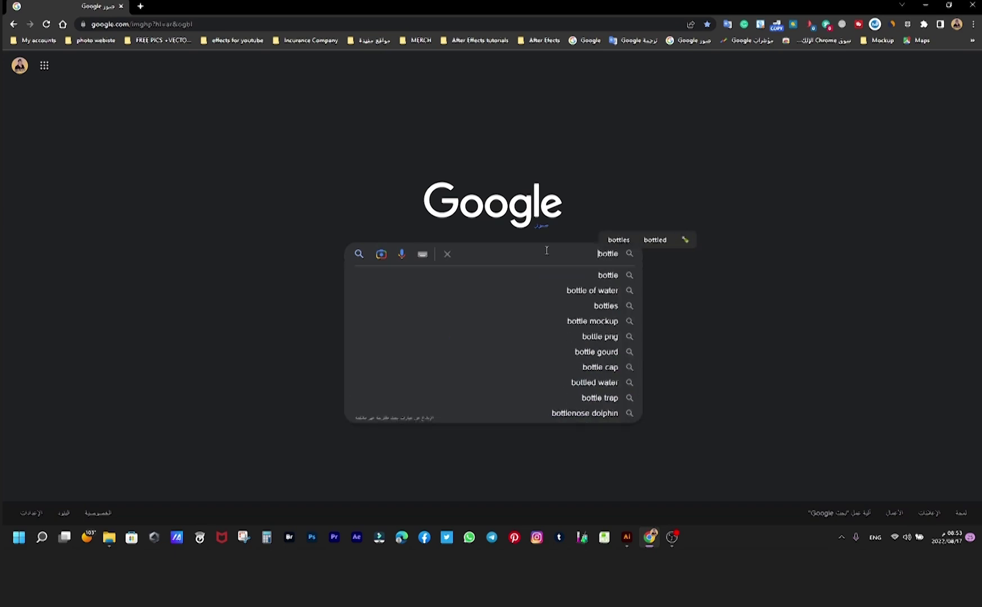
key("Return")
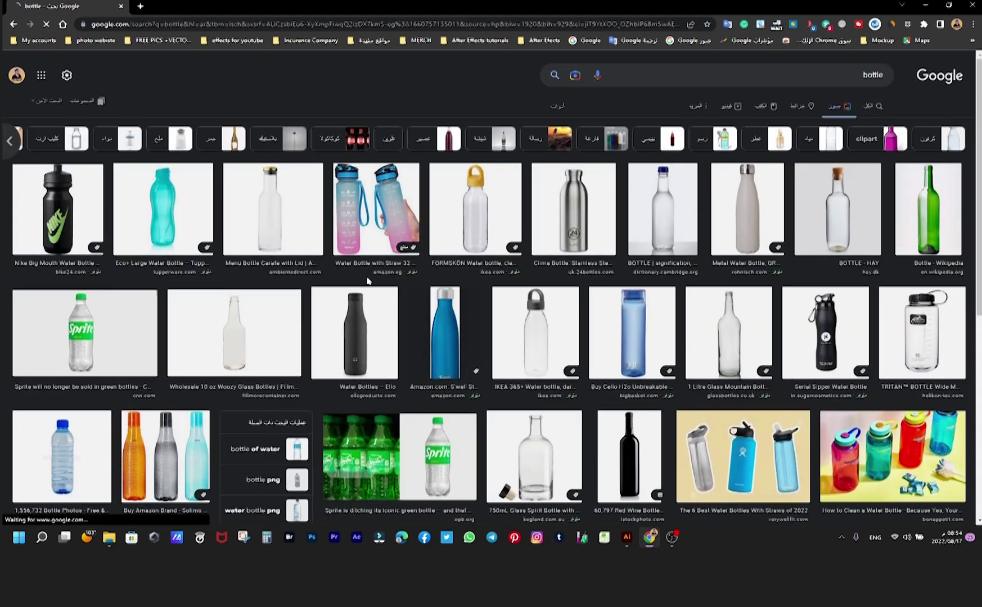
right_click(61, 196)
left_click(97, 201)
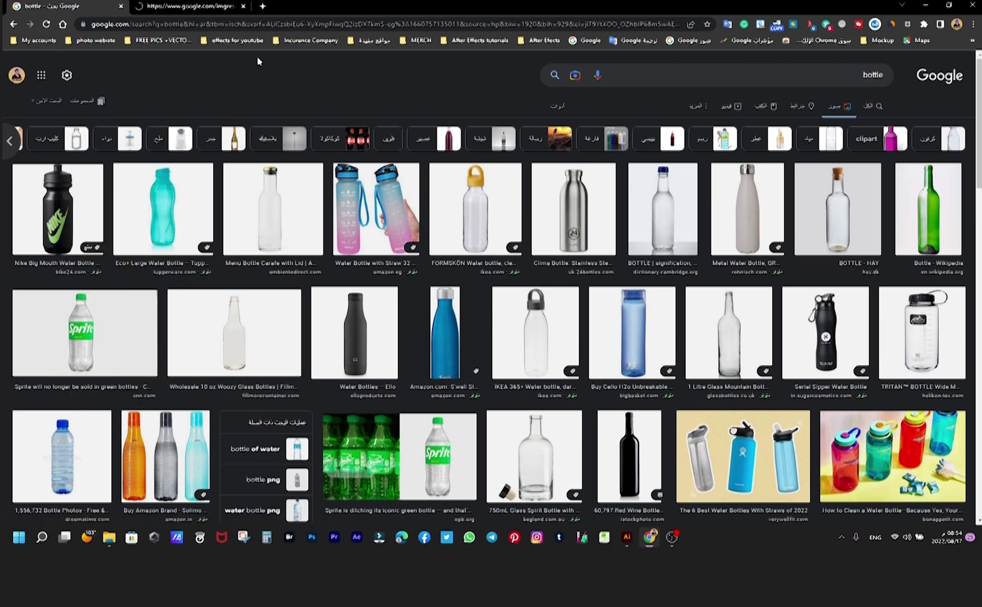
left_click(206, 13)
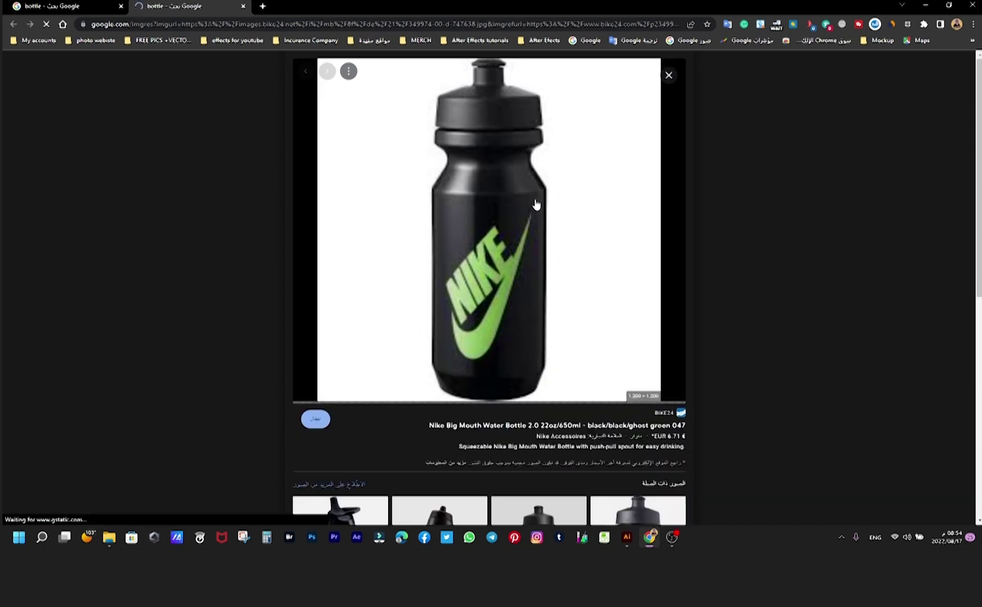
Step: Save the Nike bottle image as a JPEG into Desktop > 3D Bottle Tutorial
right_click(525, 156)
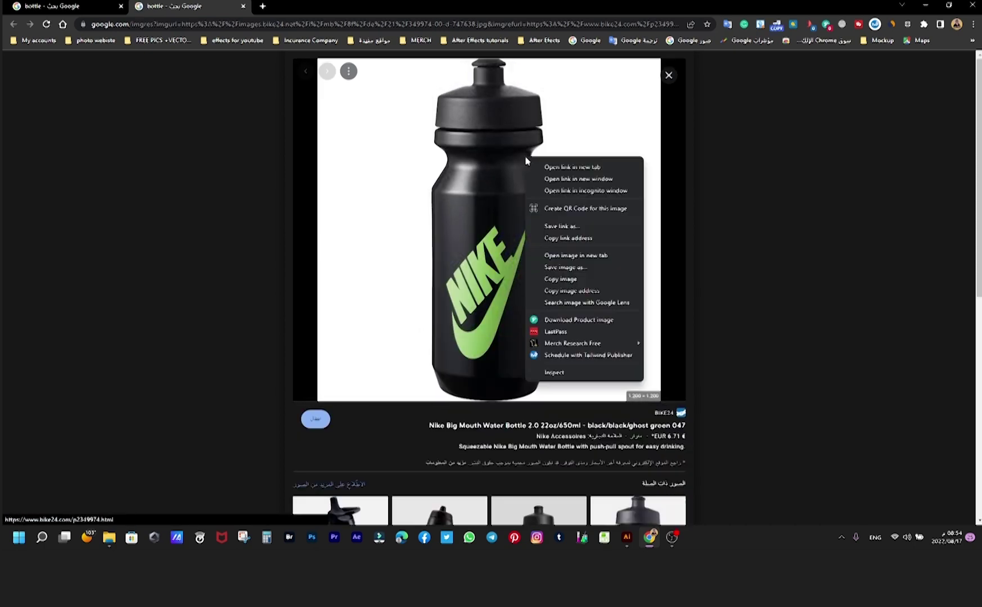
left_click(570, 269)
left_click(48, 80)
double_click(245, 88)
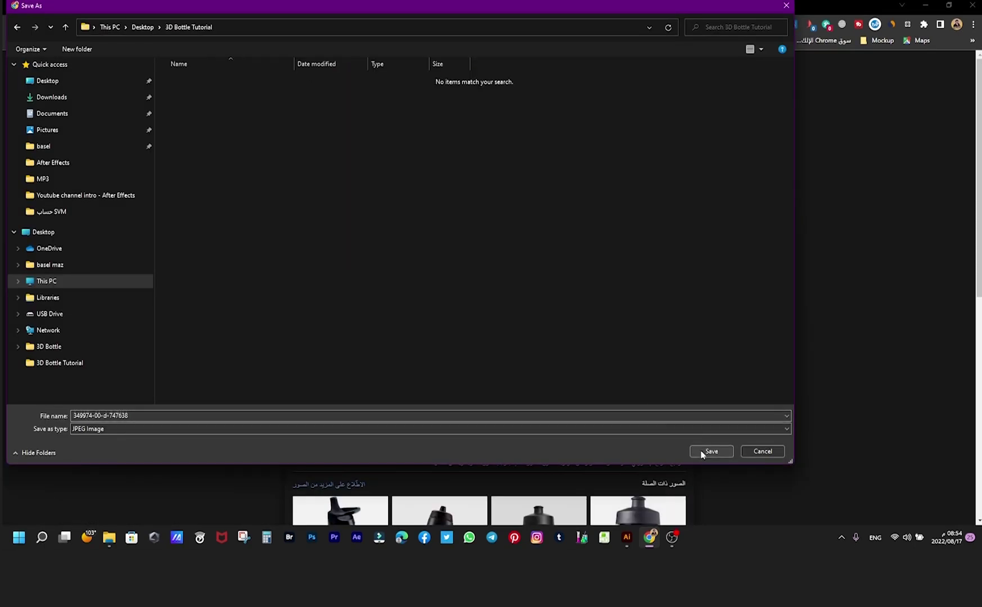
left_click(703, 452)
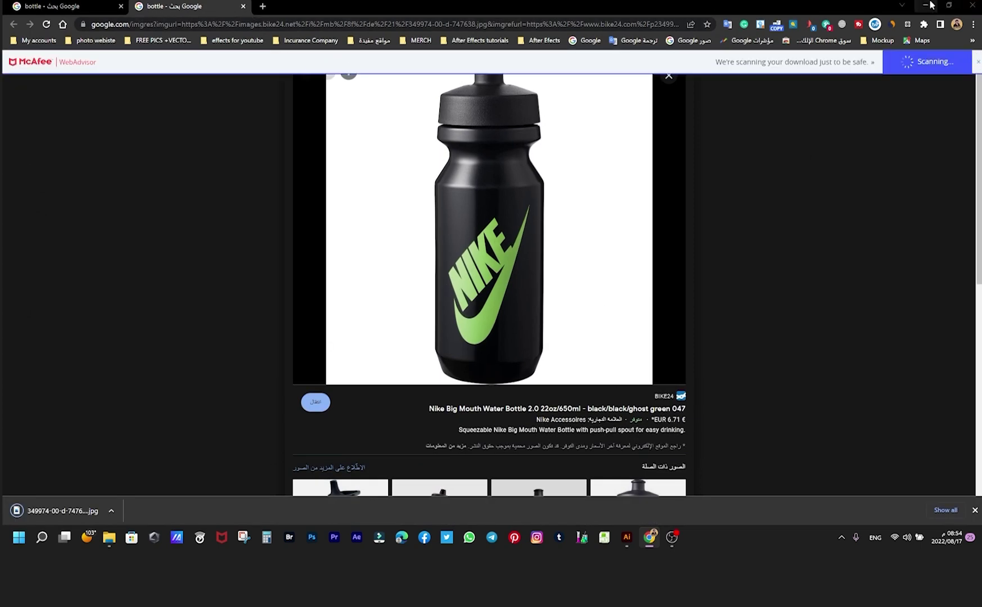
left_click(927, 5)
Step: Launch Illustrator and create a new 1920×1080 px Web-Large document
left_click(627, 538)
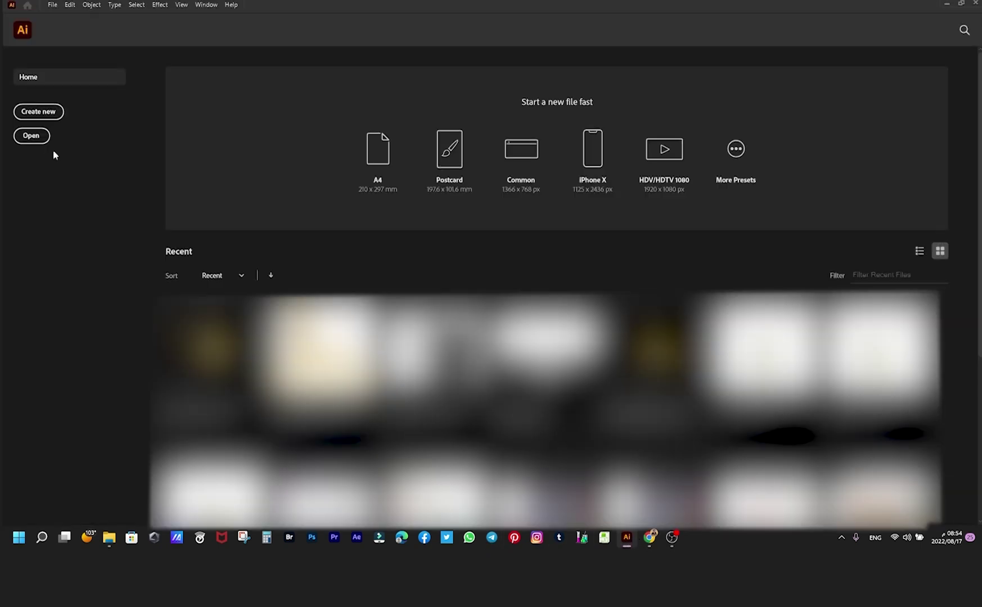
left_click(38, 111)
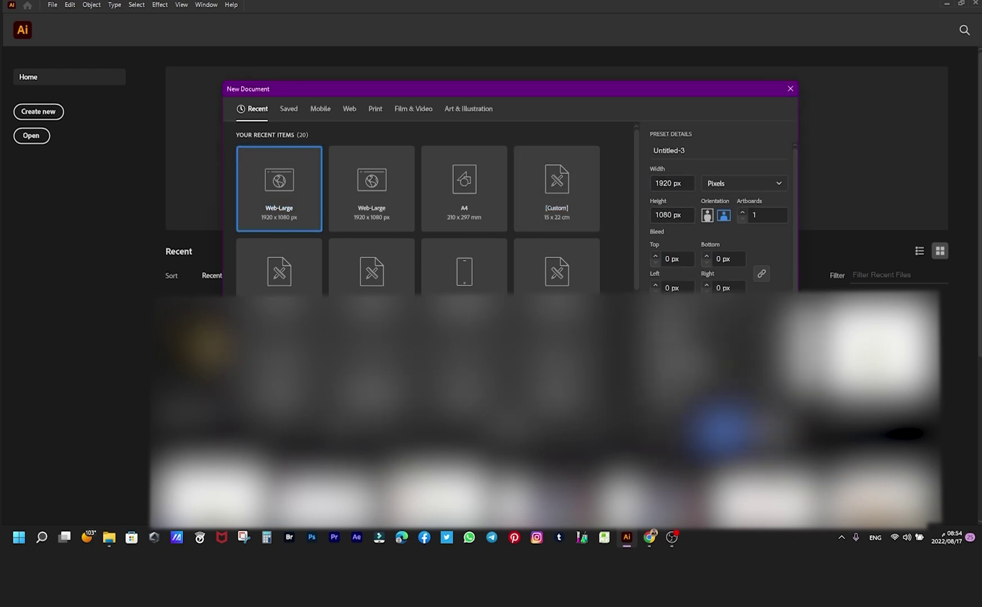
left_click(722, 430)
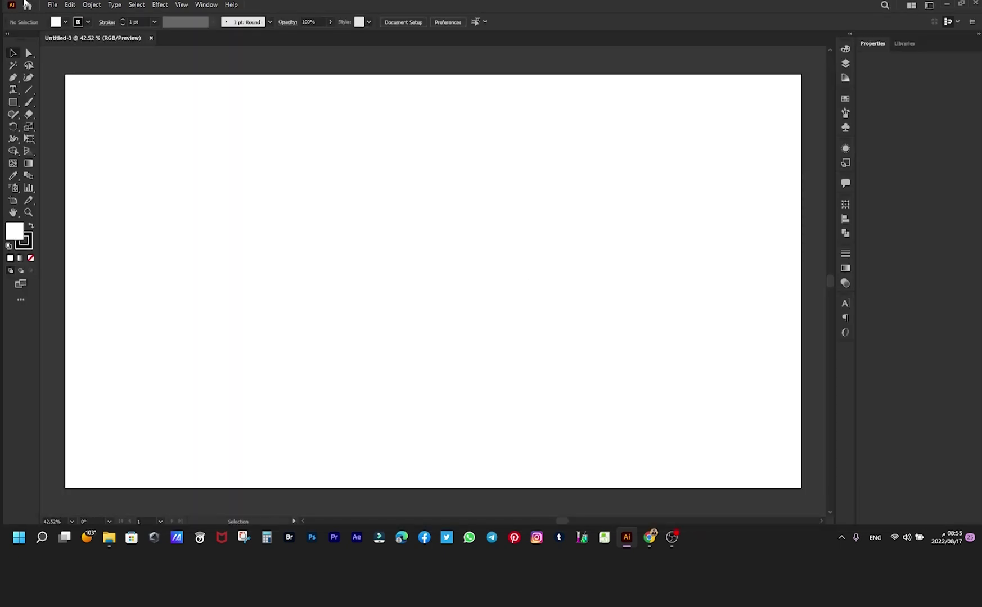
Step: Place the Nike bottle JPEG from the 3D Bottle Tutorial folder onto the artboard
left_click(53, 6)
left_click(96, 183)
left_click(74, 95)
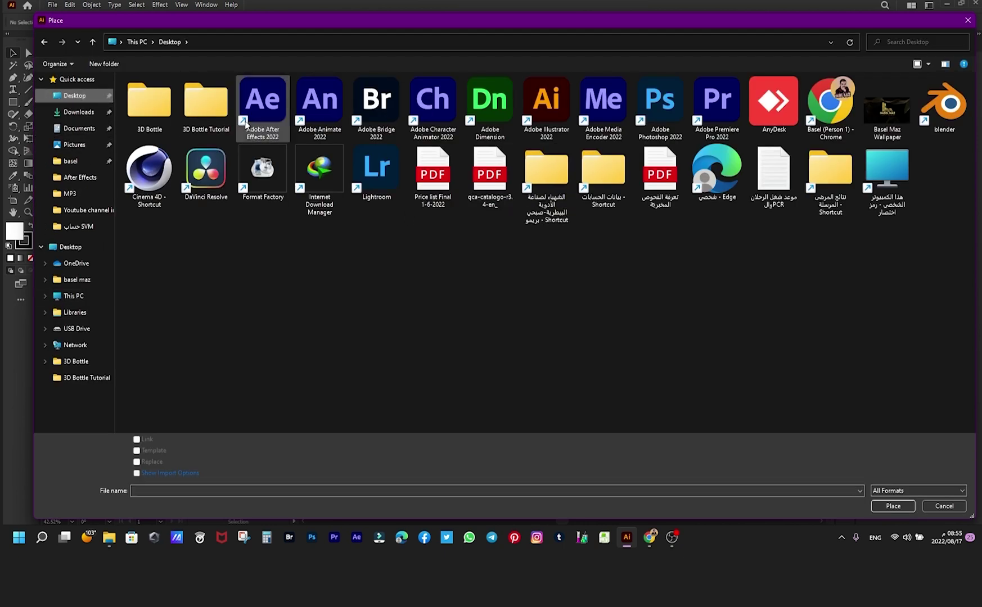
double_click(192, 110)
double_click(149, 104)
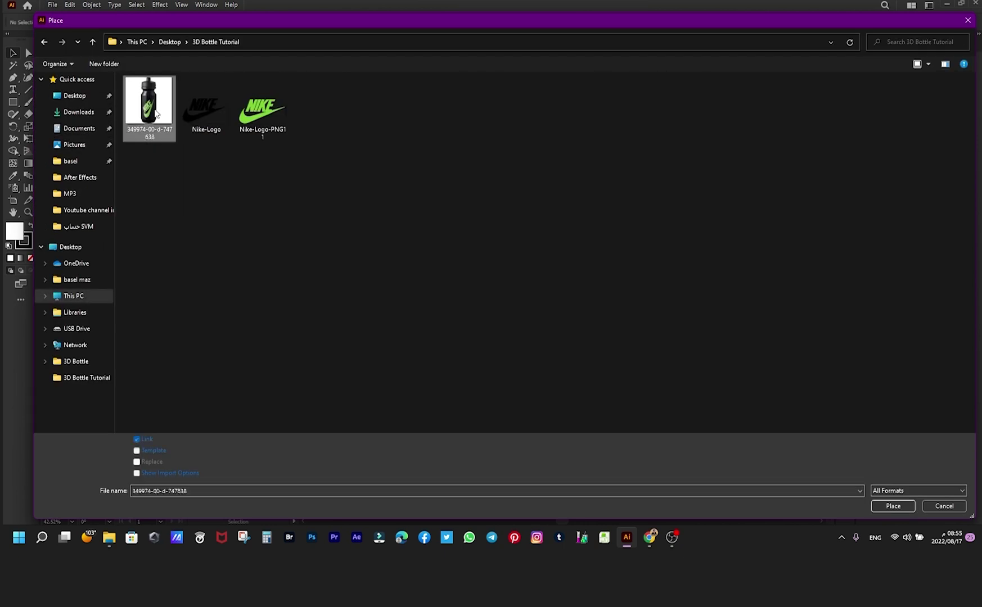
left_click_drag(193, 136, 554, 416)
left_click_drag(360, 284, 462, 302)
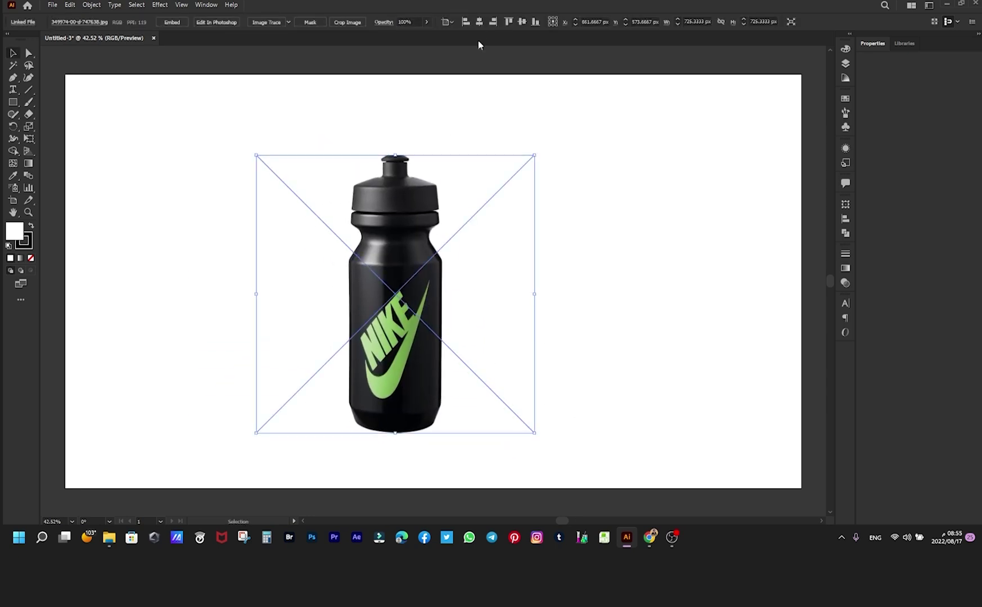
Step: Centre the bottle photo on the artboard, lock Layer 1 and add Layer 2
left_click(521, 22)
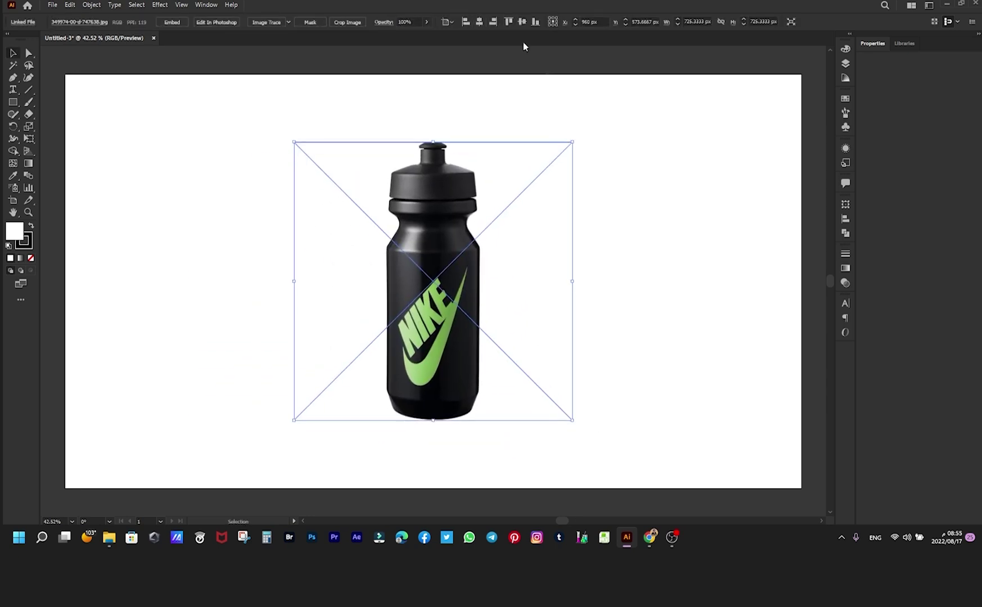
left_click(845, 64)
left_click(736, 60)
left_click(804, 239)
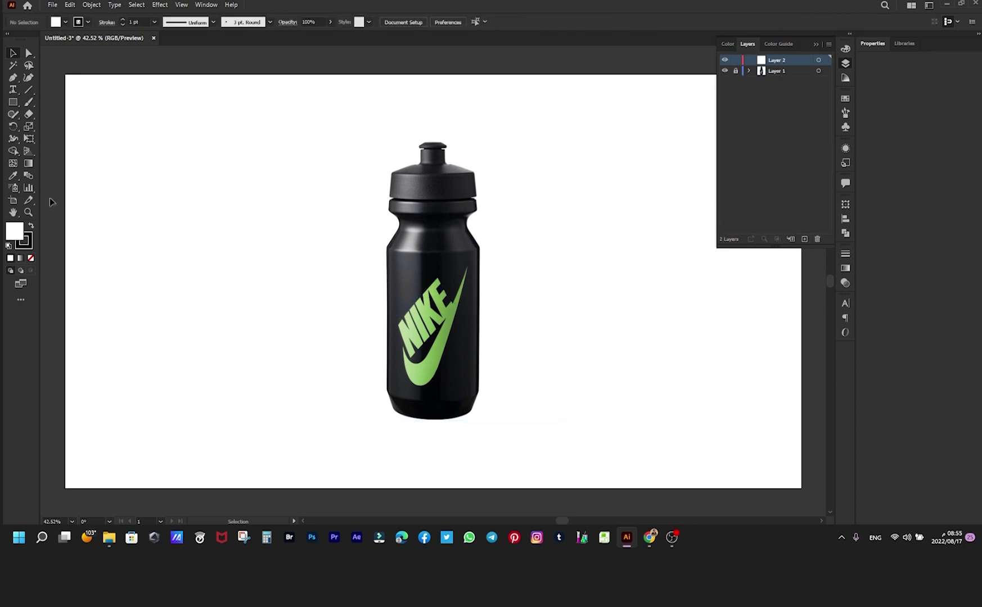
Step: Select the Pen tool and show the rulers with Ctrl+R
left_click(12, 79)
scroll(438, 164, "up", 4)
scroll(393, 194, "up", 2)
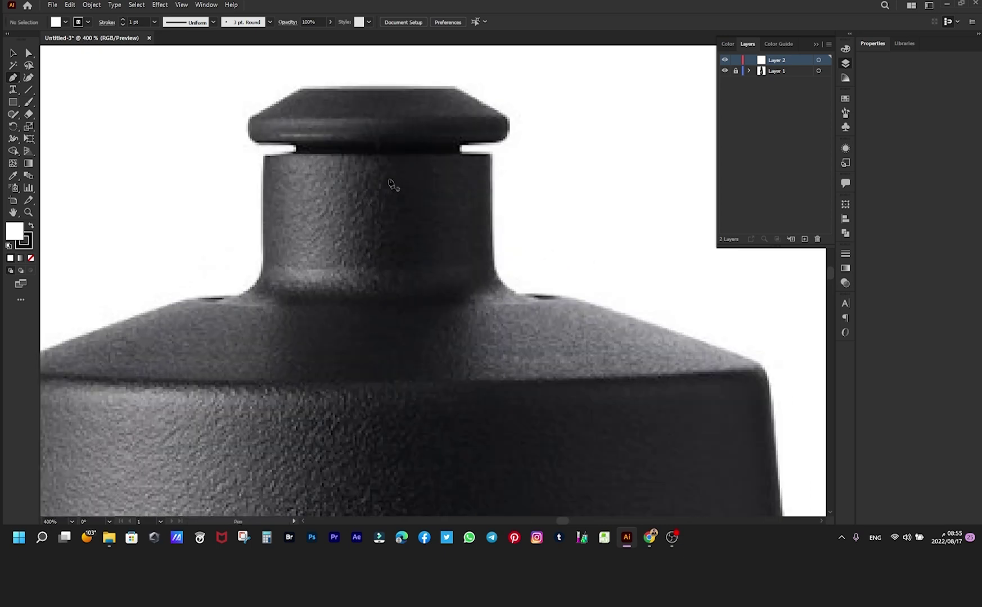
scroll(376, 115, "down", 6)
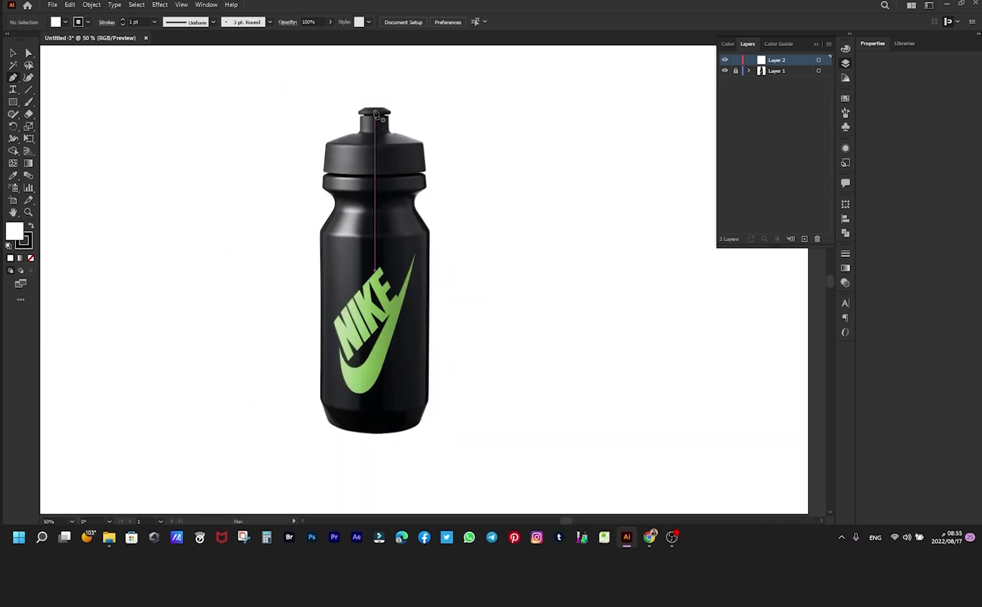
key("ctrl")
key("ctrl+r")
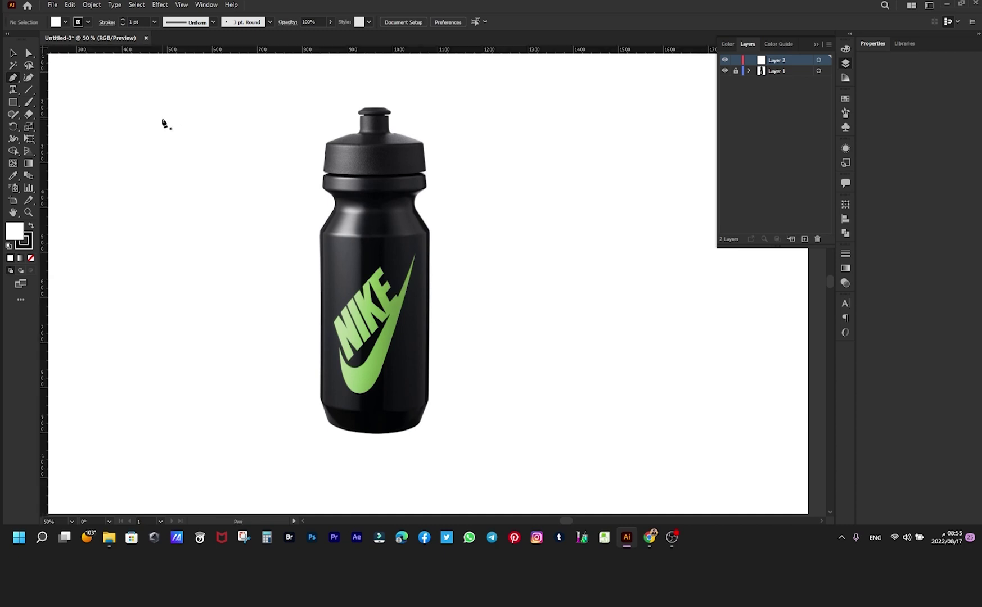
key("ctrl")
Step: Place a vertical guide at the bottle's centre and horizontal guides at the cap edges
left_click_drag(371, 155, 375, 157)
scroll(379, 130, "up", 2)
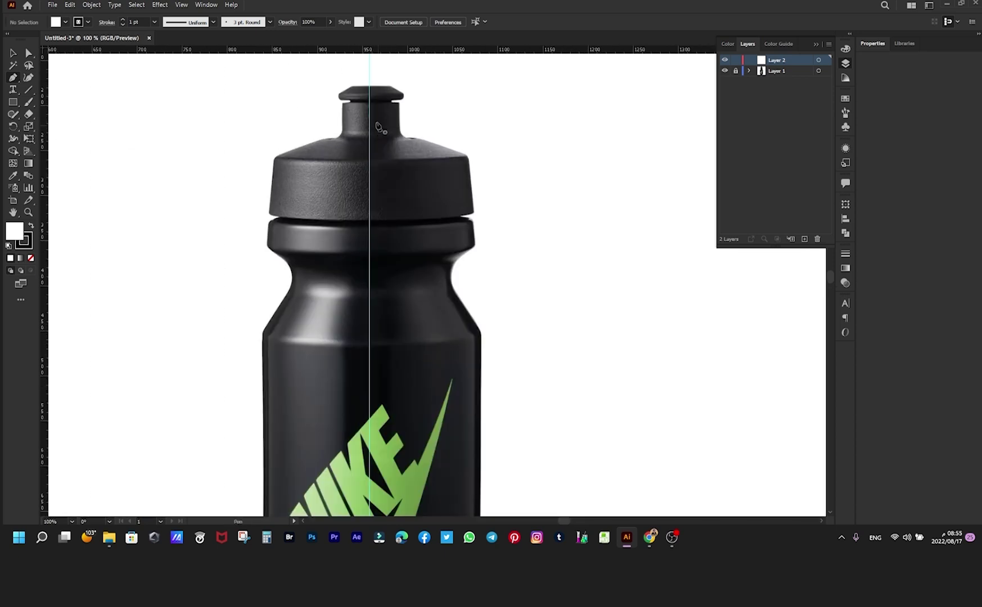
left_click_drag(382, 52, 397, 104)
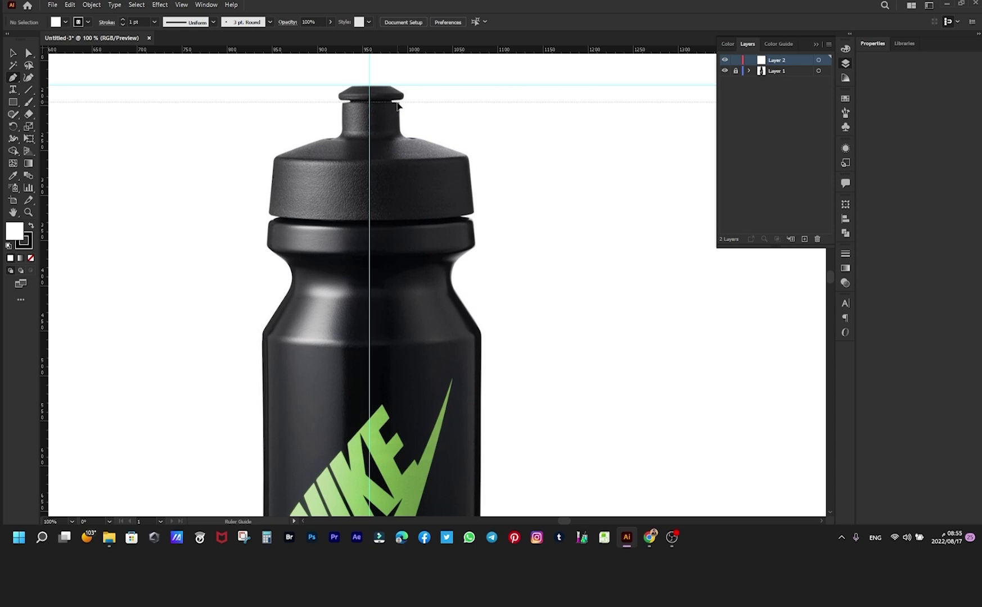
left_click_drag(398, 104, 398, 103)
left_click_drag(387, 50, 402, 157)
left_click_drag(394, 215, 395, 213)
Step: Add horizontal guides further down the bottle, at the lower body and the base
left_click_drag(402, 49, 405, 246)
key("ctrl+minus")
key("ctrl+minus")
left_click_drag(402, 151, 419, 237)
left_click_drag(384, 50, 423, 406)
left_click_drag(380, 50, 427, 439)
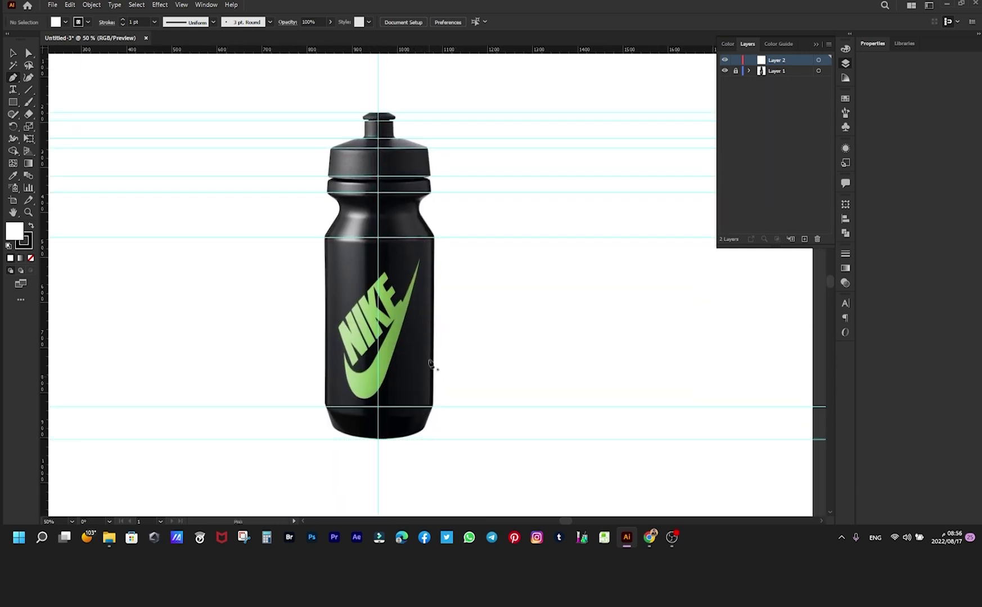
scroll(430, 256, "up", 3)
left_click_drag(395, 144, 402, 390)
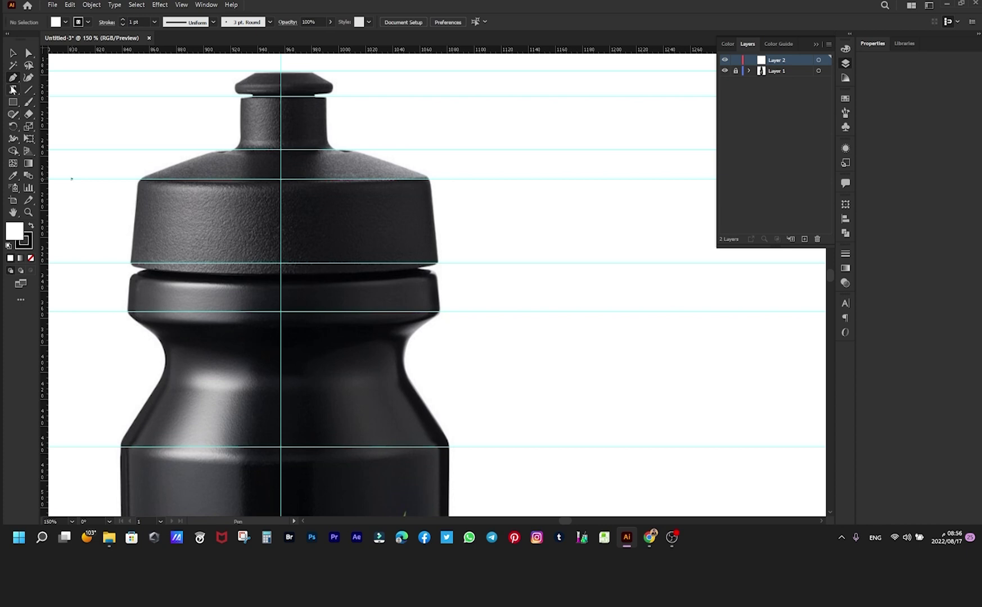
scroll(259, 136, "up", 4)
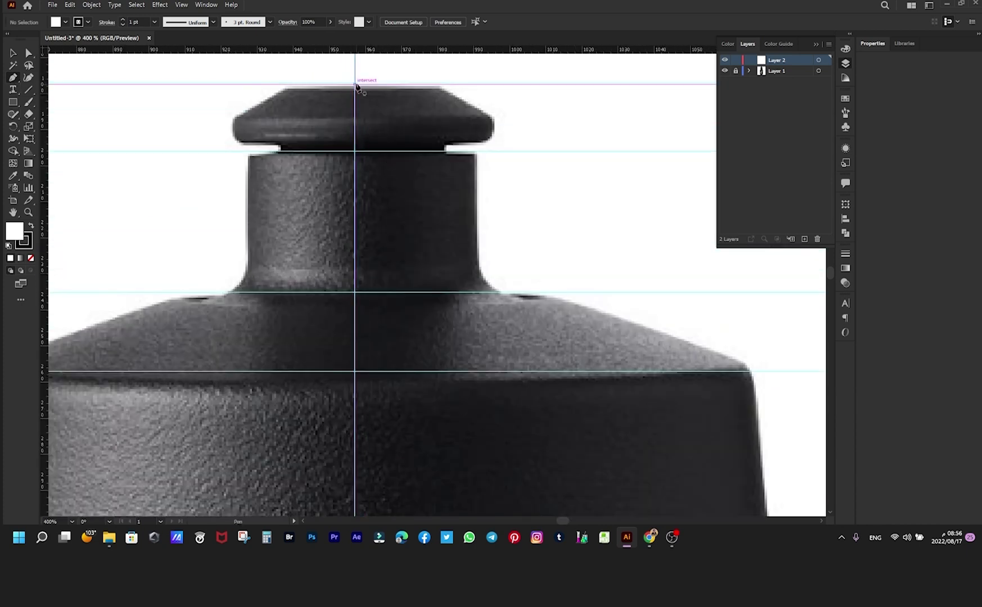
Step: Start the profile path along the cap top, with no fill and a bright red stroke
left_click(353, 82)
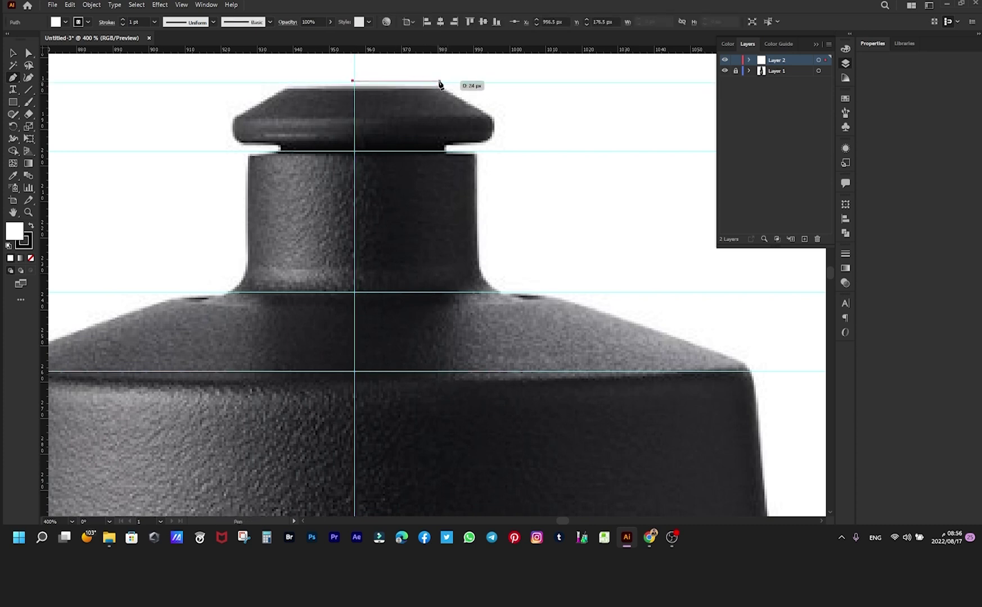
left_click(439, 82)
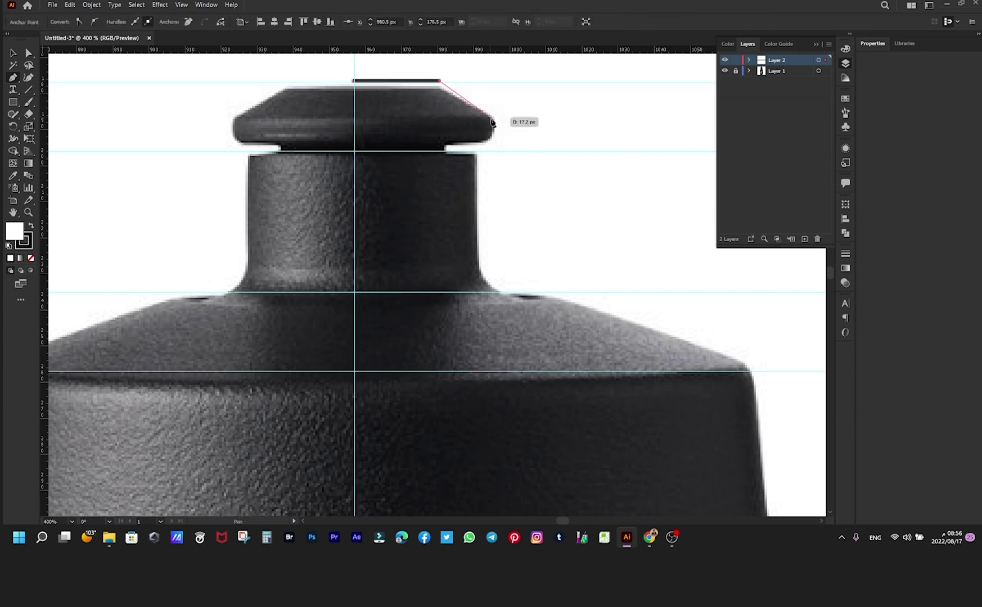
left_click_drag(493, 124, 493, 145)
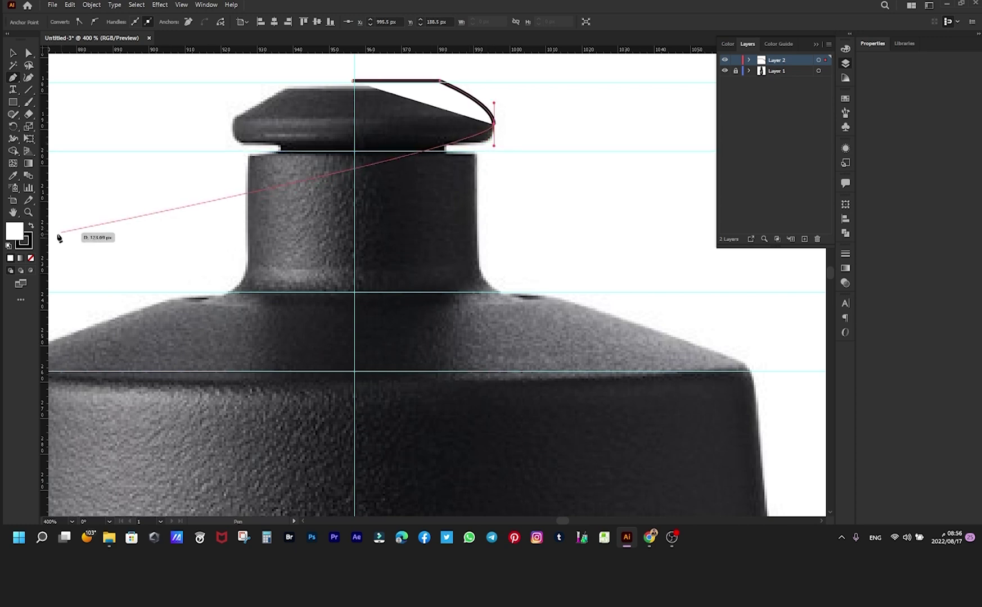
left_click(31, 258)
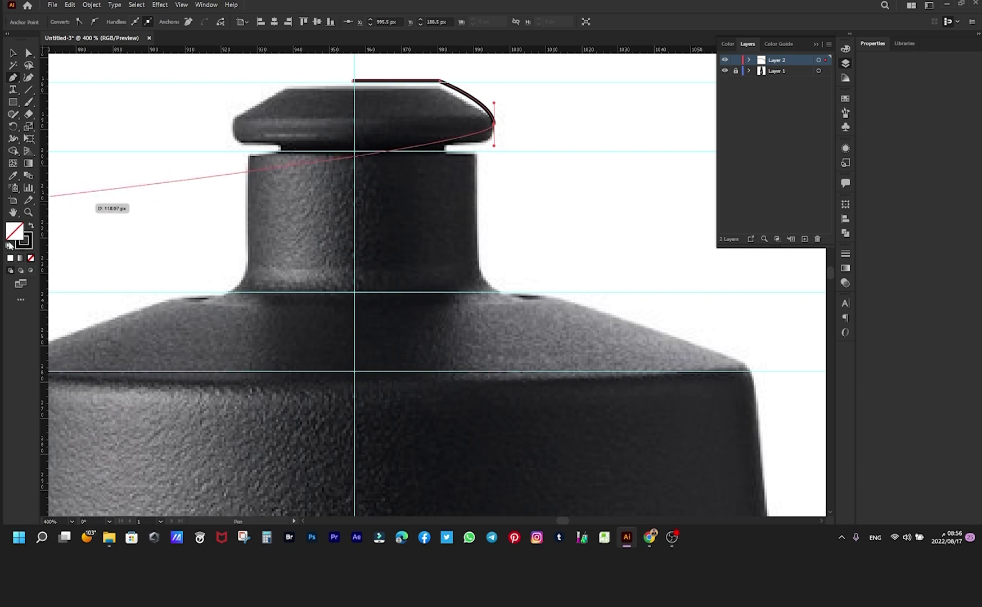
double_click(23, 241)
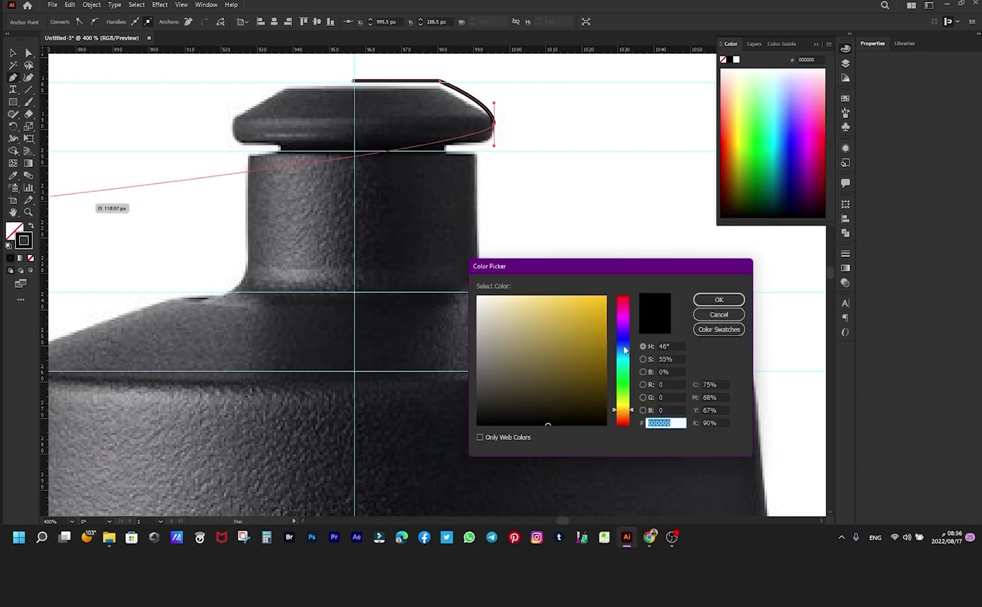
left_click_drag(624, 318, 626, 297)
left_click(605, 298)
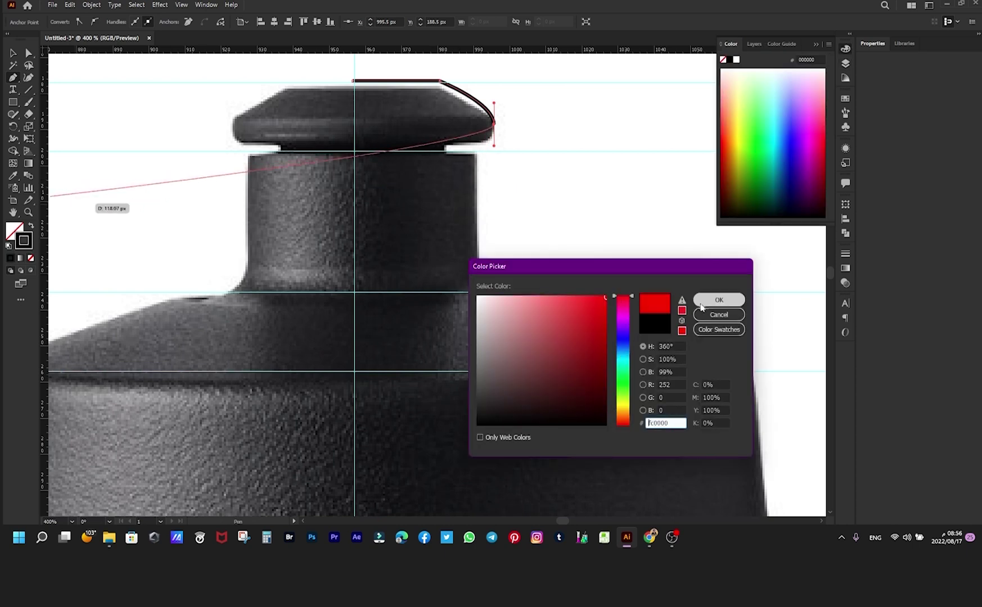
left_click(718, 299)
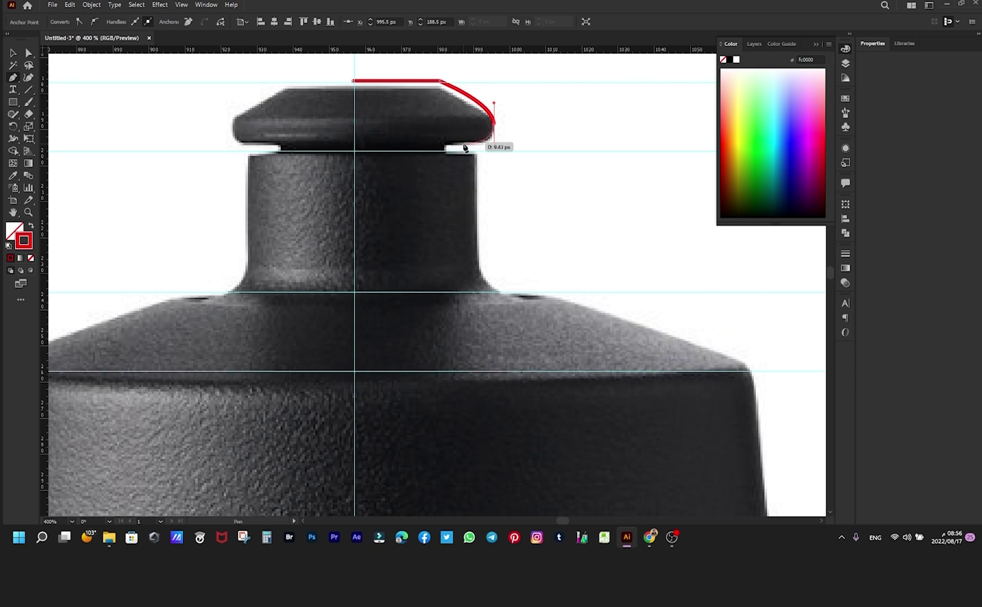
Step: Trace the cap's side and the neck down into the shoulder flare
left_click(444, 141)
scroll(446, 141, "up", 1)
left_click(443, 159)
left_click(492, 158)
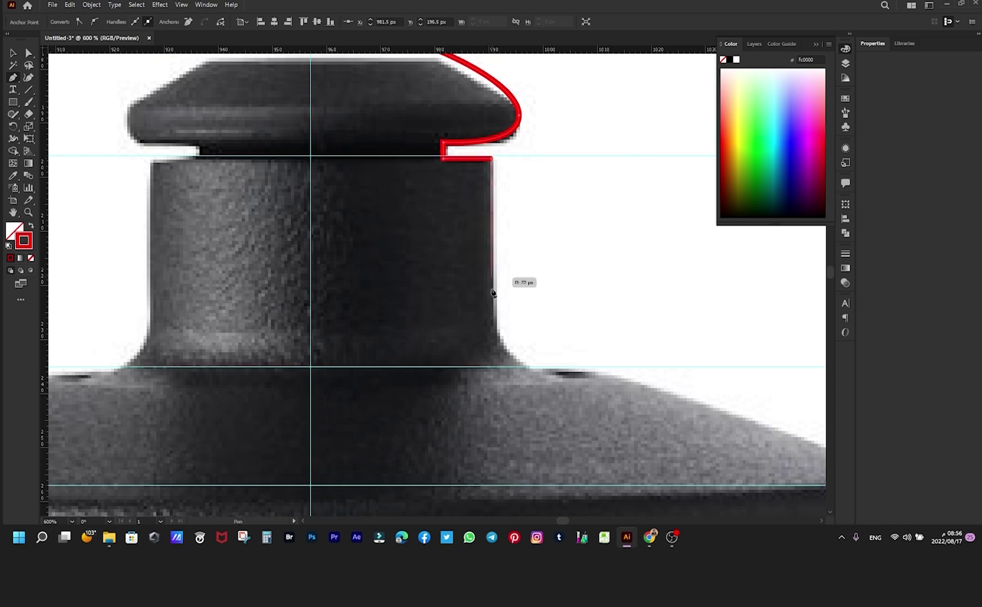
left_click(493, 318)
left_click_drag(535, 369, 432, 318)
left_click_drag(517, 345, 553, 329)
left_click_drag(610, 379, 519, 235)
Step: Continue the outline over the shoulder ridge and ring notch into the waist
scroll(617, 429, "down", 2)
left_click(529, 369)
left_click(487, 377)
left_click_drag(525, 388, 497, 184)
left_click(455, 314)
left_click(501, 387)
left_click_drag(434, 324, 480, 408)
key("ctrl+z")
left_click_drag(424, 276, 432, 323)
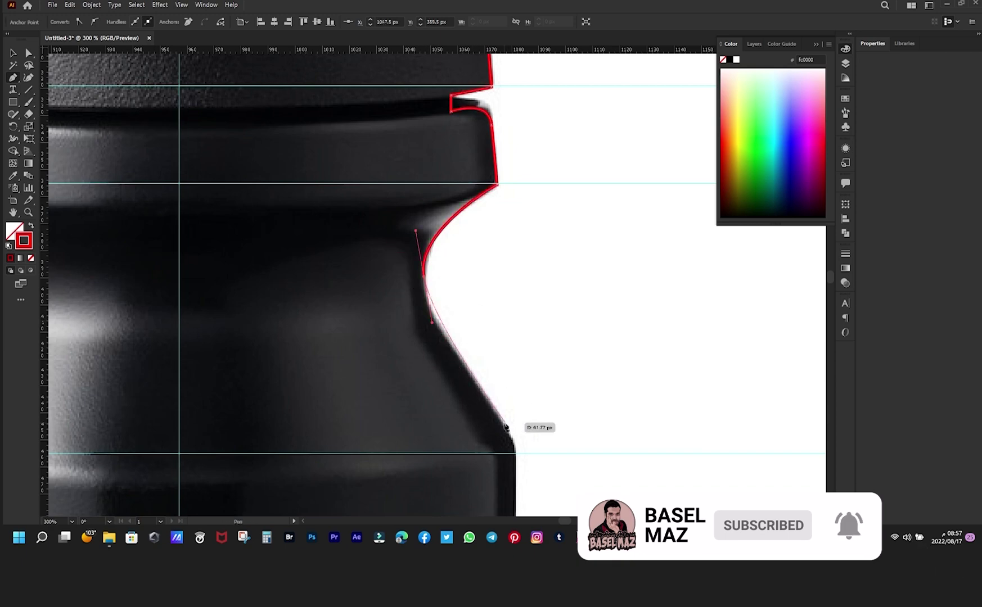
Step: Finish tracing down the bottle side and around the base, ending on the centre guide
left_click(509, 432)
left_click_drag(509, 433, 470, 262)
left_click_drag(477, 300, 477, 341)
scroll(478, 341, "down", 3)
left_click_drag(478, 394, 460, 69)
scroll(444, 374, "up", 3)
left_click_drag(484, 232, 470, 279)
left_click_drag(394, 401, 348, 419)
left_click_drag(257, 435, 330, 434)
left_click(306, 432)
key("v")
Step: Clear all guides, then lock and hide the reference photo layer
scroll(403, 163, "down", 4)
left_click_drag(413, 131, 412, 243)
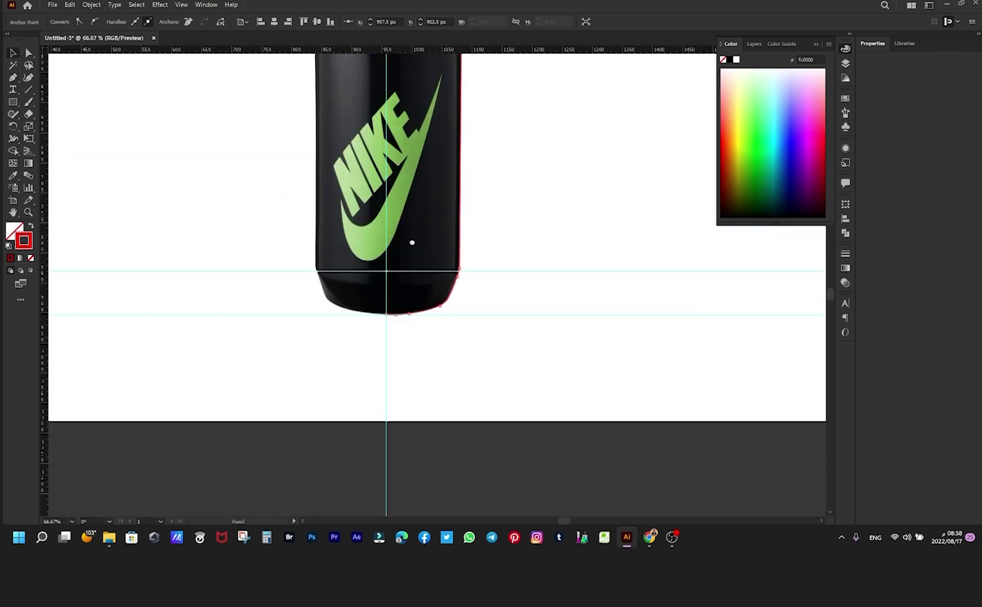
key("ctrl+minus")
key("ctrl+minus")
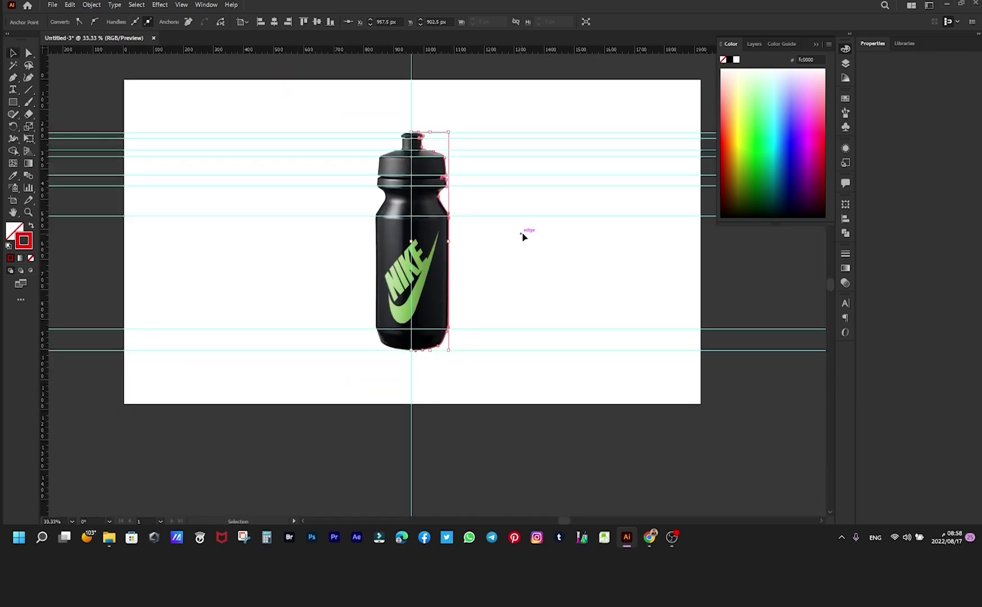
left_click(188, 6)
mouse_move(225, 430)
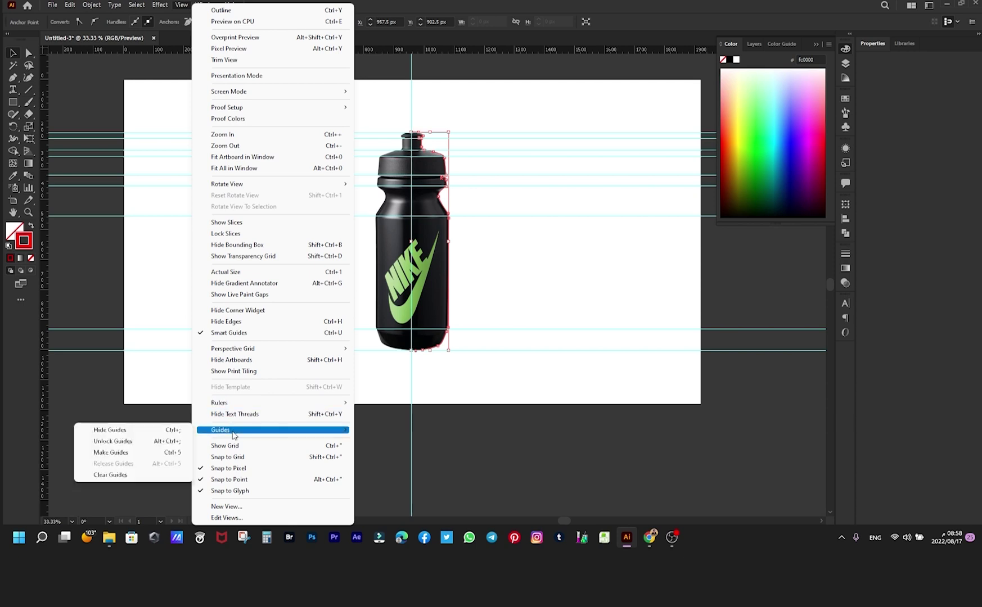
left_click(110, 474)
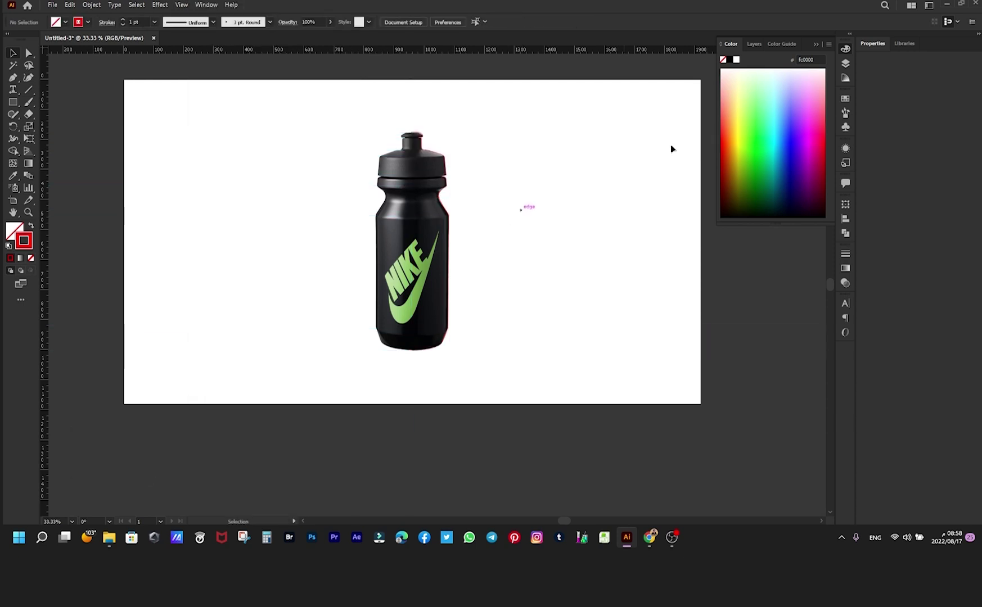
left_click(844, 64)
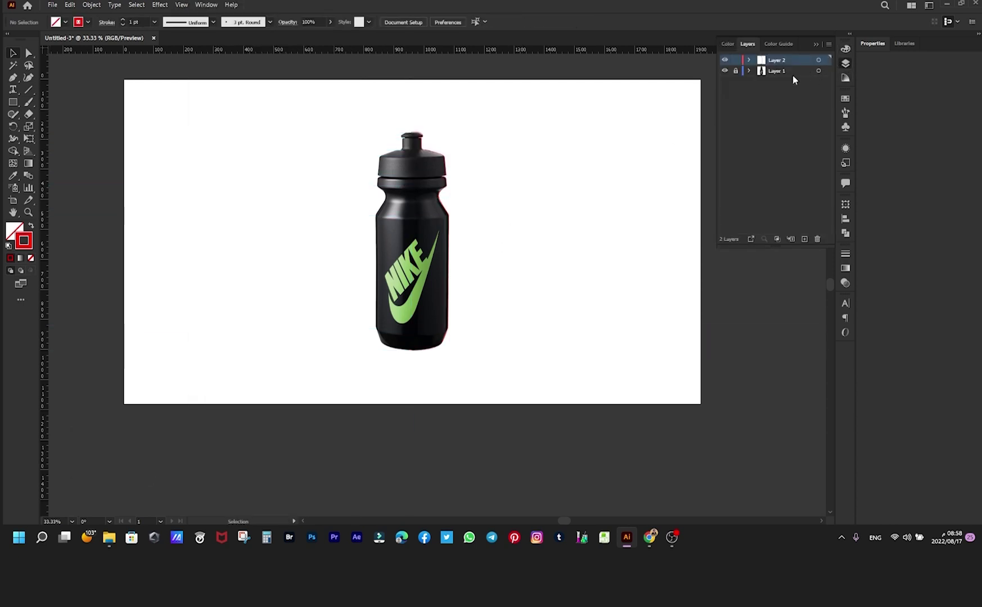
left_click(735, 70)
left_click(724, 70)
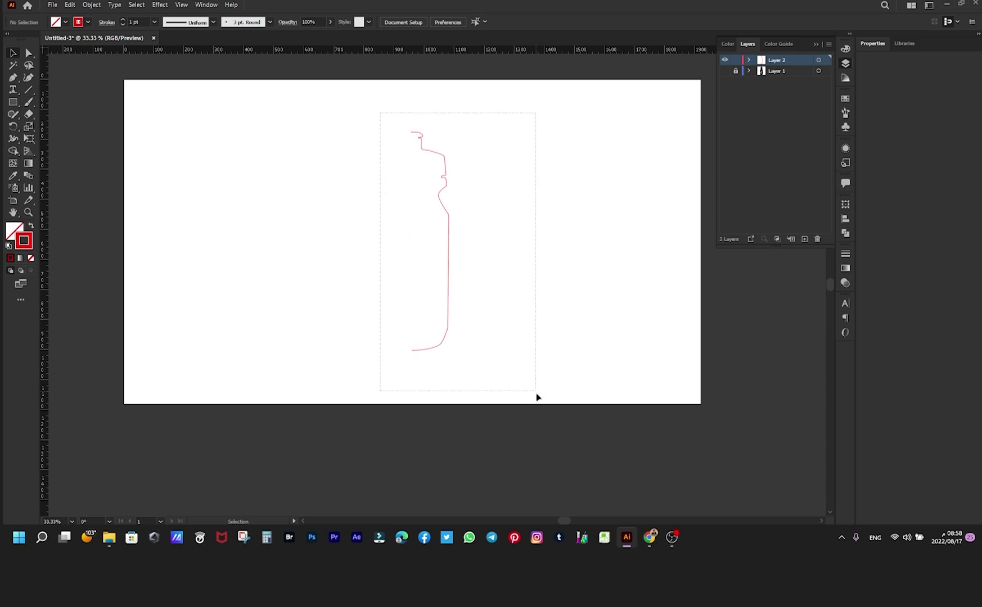
Step: Recolour the traced outline's stroke to mid-grey (R/G/B 127)
left_click_drag(536, 394, 537, 394)
scroll(490, 274, "up", 2)
left_click_drag(477, 198, 510, 337)
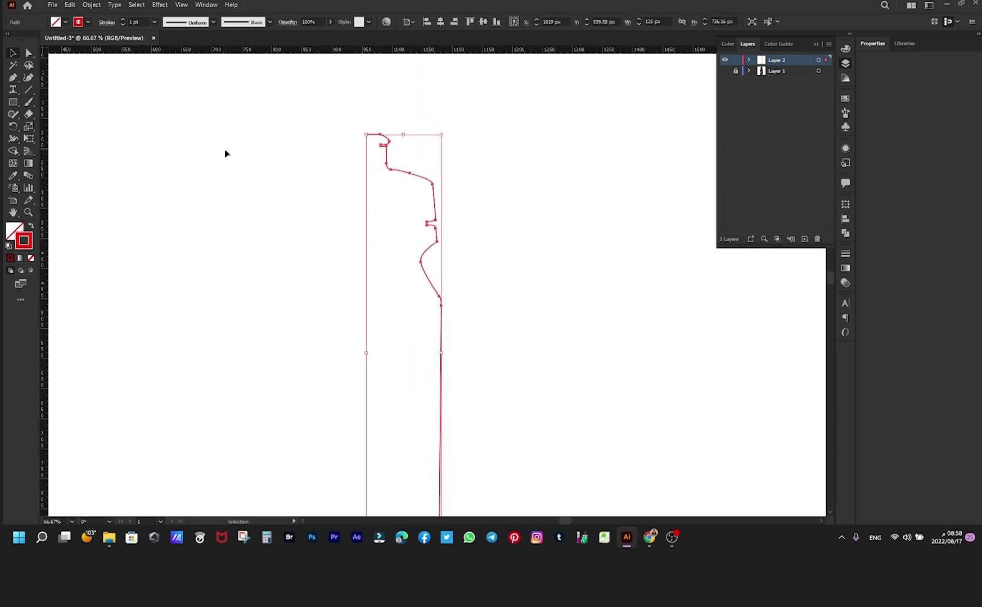
double_click(24, 241)
left_click(476, 351)
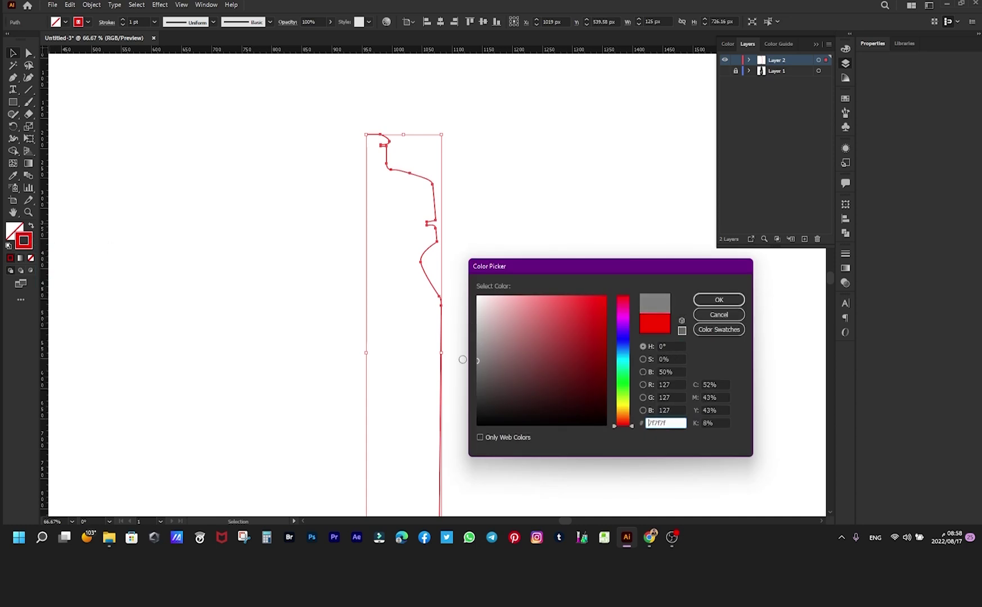
left_click(731, 299)
left_click(515, 228)
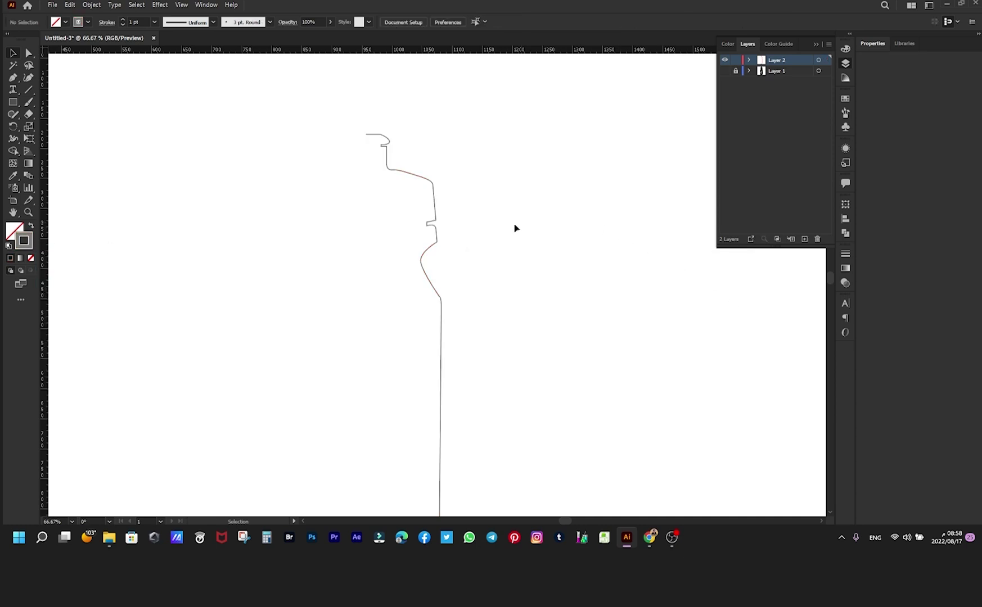
left_click(385, 145)
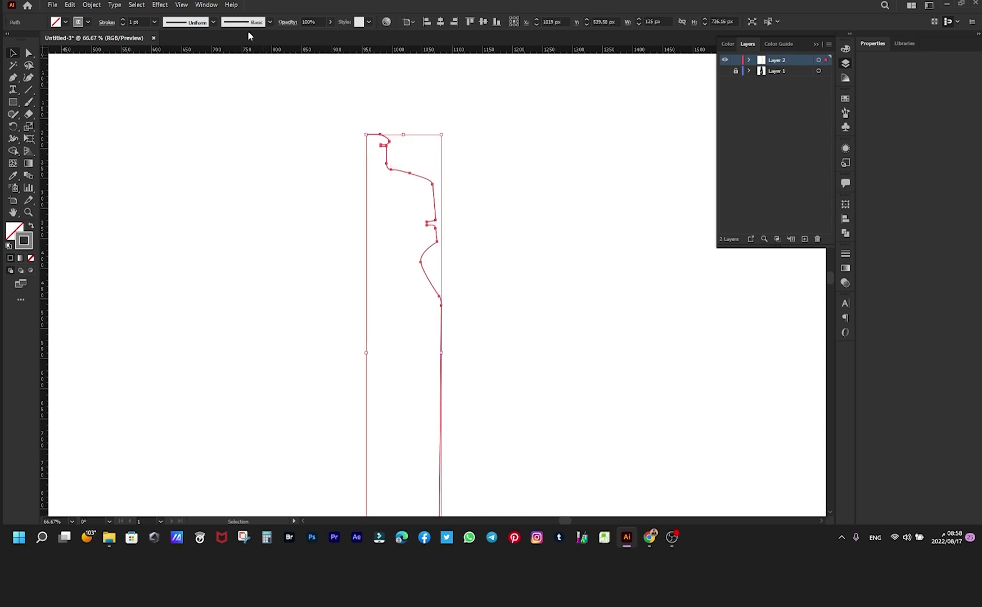
left_click(158, 5)
Step: Apply a 360° 3D Revolve with Left Edge offset and the Front rotation preset
mouse_move(186, 64)
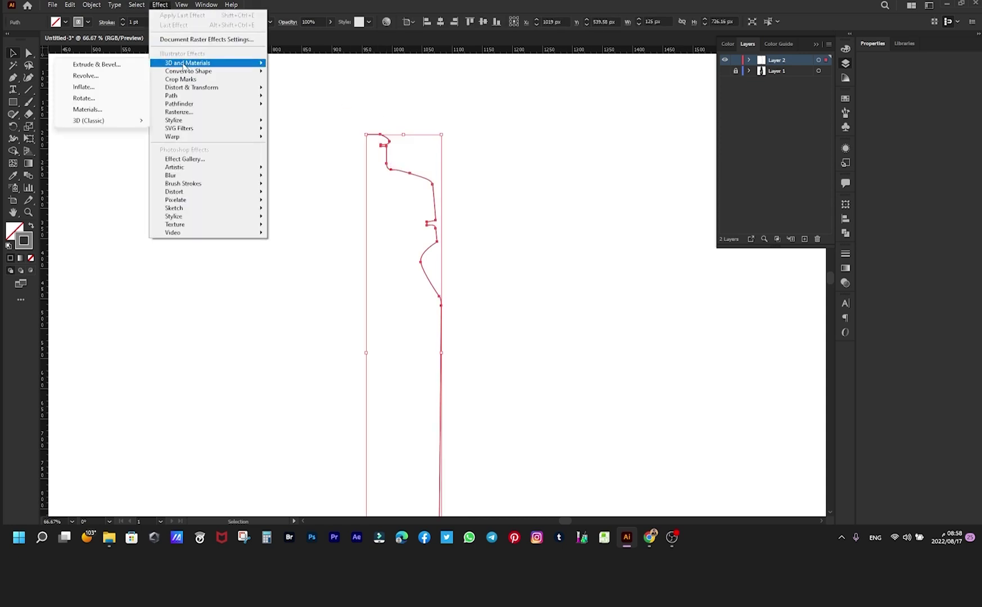
left_click(123, 78)
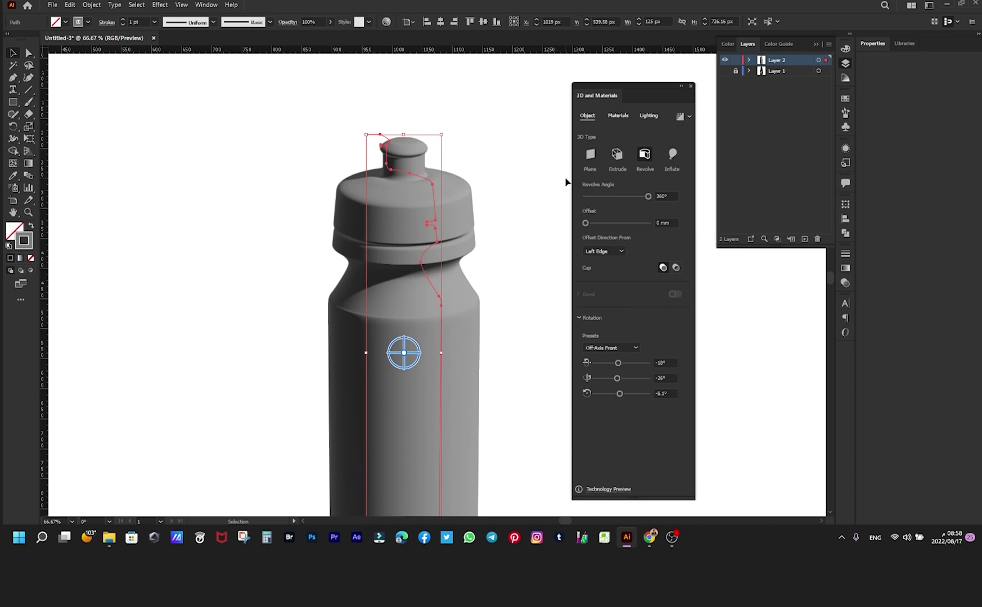
left_click(609, 251)
left_click(611, 251)
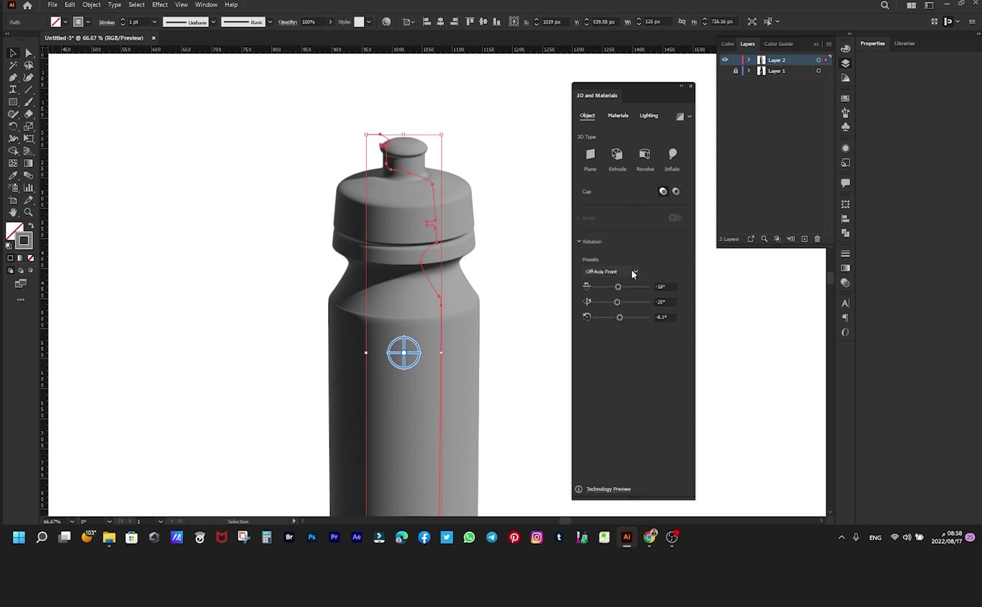
left_click(635, 272)
left_click(626, 294)
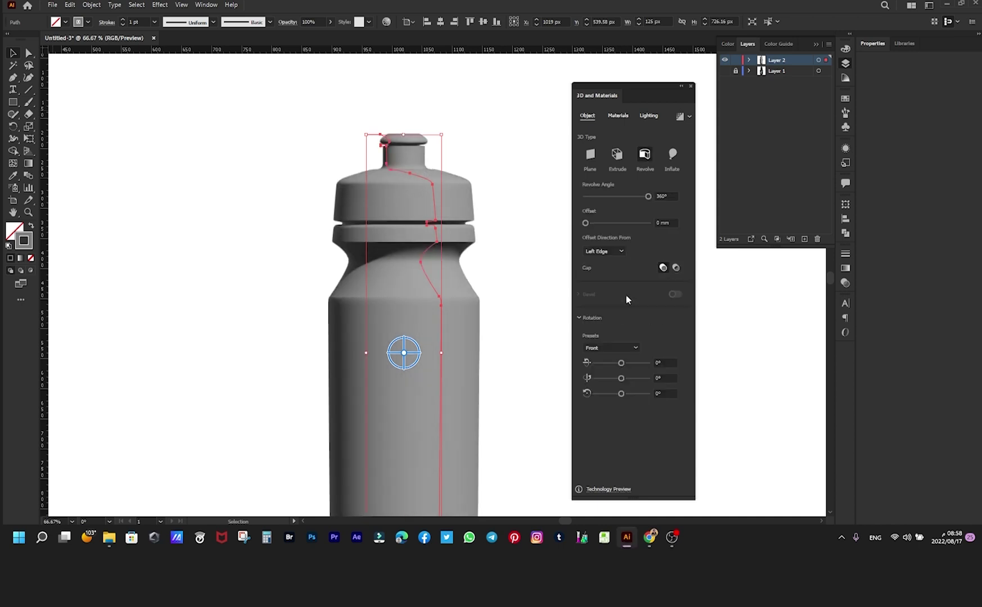
left_click(512, 219)
key("ctrl+minus")
key("ctrl+minus")
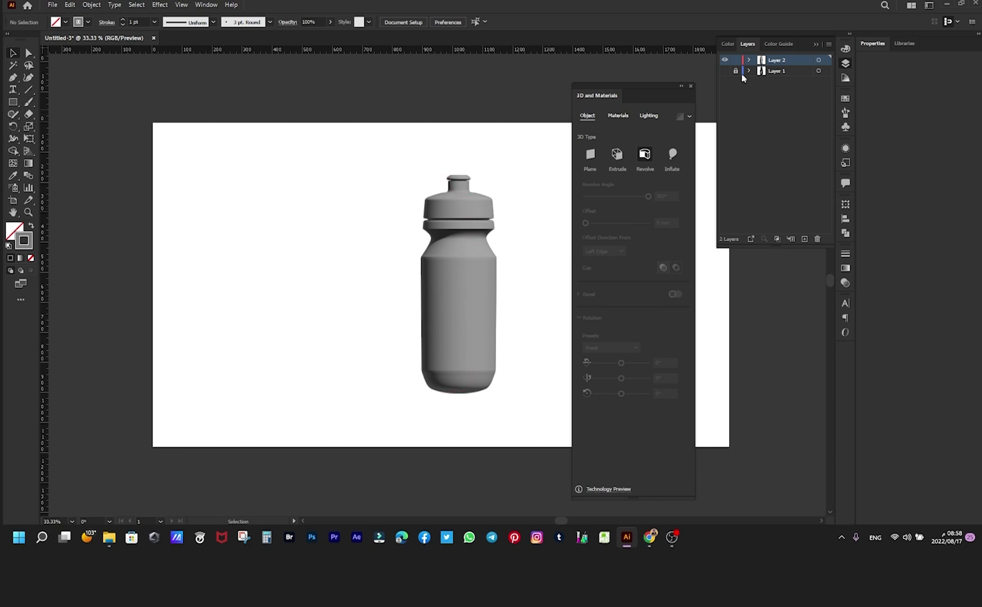
Step: Unhide Layer 1 and move the Nike photo to sit left of the 3D bottle
left_click(790, 69)
left_click(725, 71)
left_click_drag(418, 230, 335, 231)
scroll(447, 246, "up", 2)
left_click_drag(492, 263, 429, 257)
left_click_drag(241, 205, 264, 195)
scroll(387, 197, "up", 2)
left_click_drag(422, 153, 414, 270)
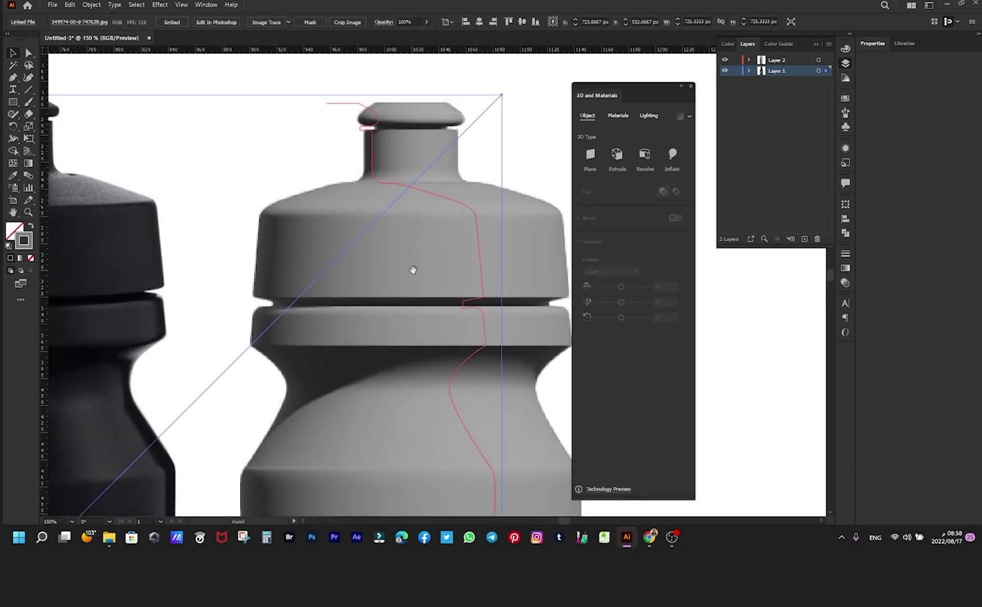
scroll(410, 151, "down", 1)
key("a")
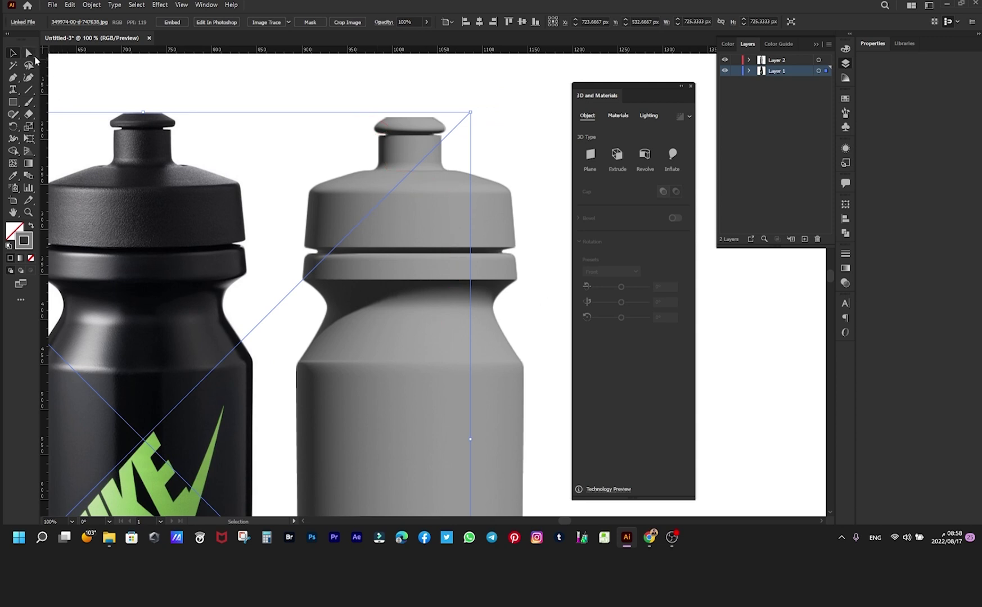
scroll(403, 145, "up", 2)
scroll(403, 146, "down", 2)
Step: Nudge the cap's top anchor on the red profile slightly to the right
left_click(402, 146)
left_click(360, 119)
scroll(360, 120, "up", 2)
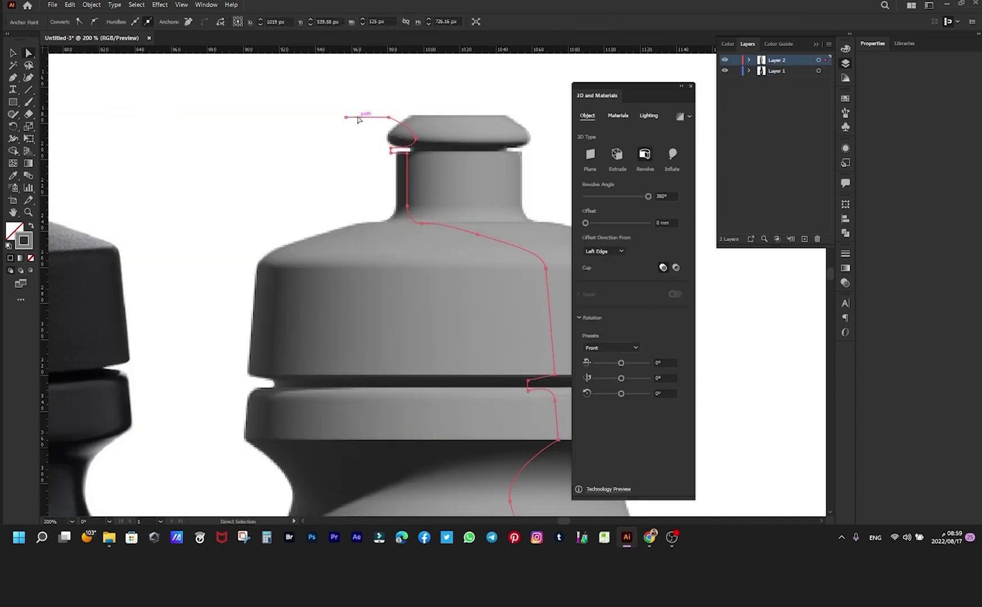
left_click_drag(346, 119, 353, 121)
scroll(353, 121, "down", 1)
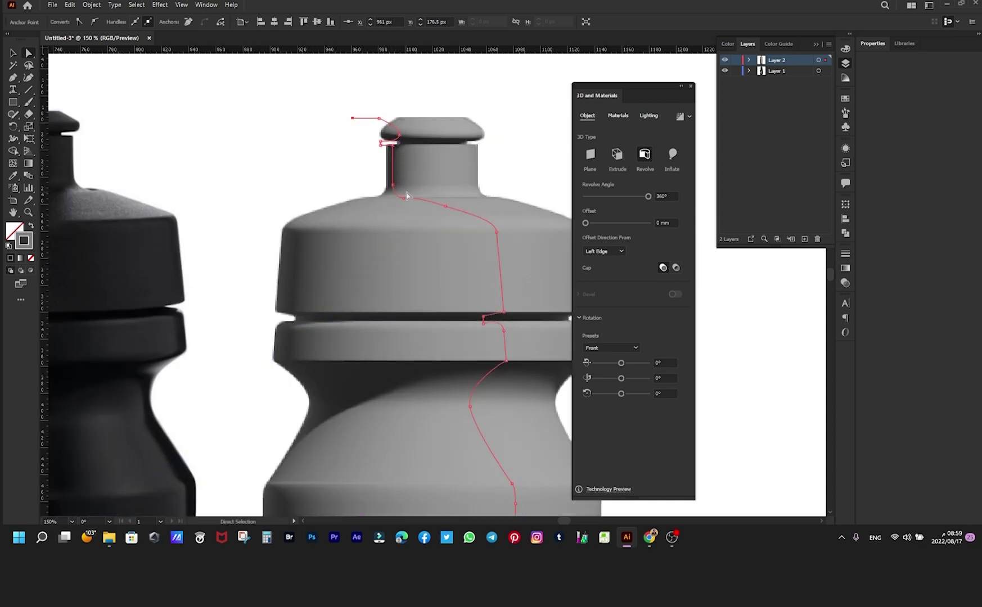
scroll(402, 186, "up", 2)
scroll(400, 181, "down", 2)
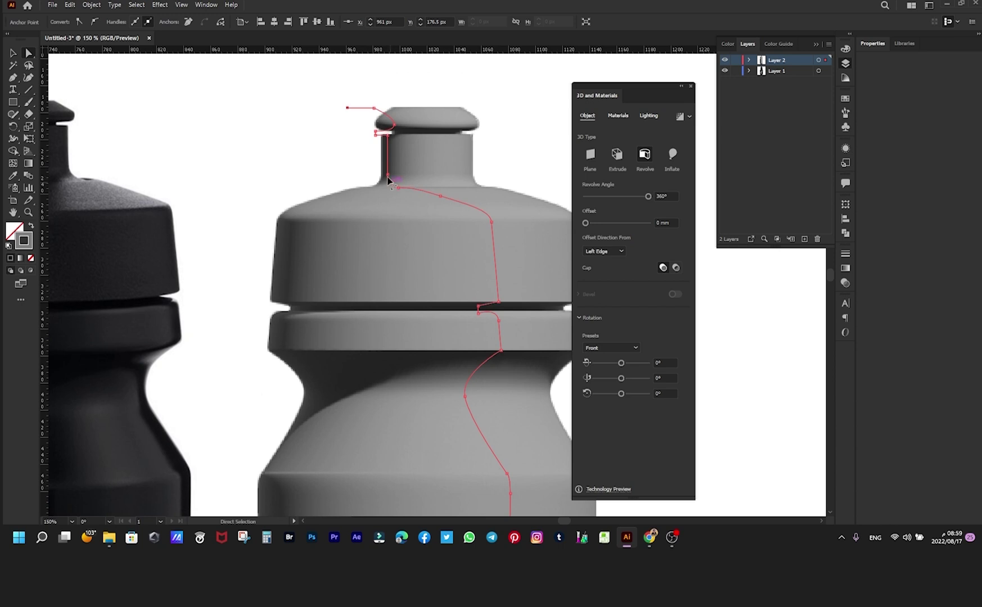
scroll(387, 180, "down", 1)
Step: Make the anchor below the ring notch a smooth point and pull its lower handle up
left_click_drag(367, 212, 440, 215)
left_click_drag(656, 88, 749, 101)
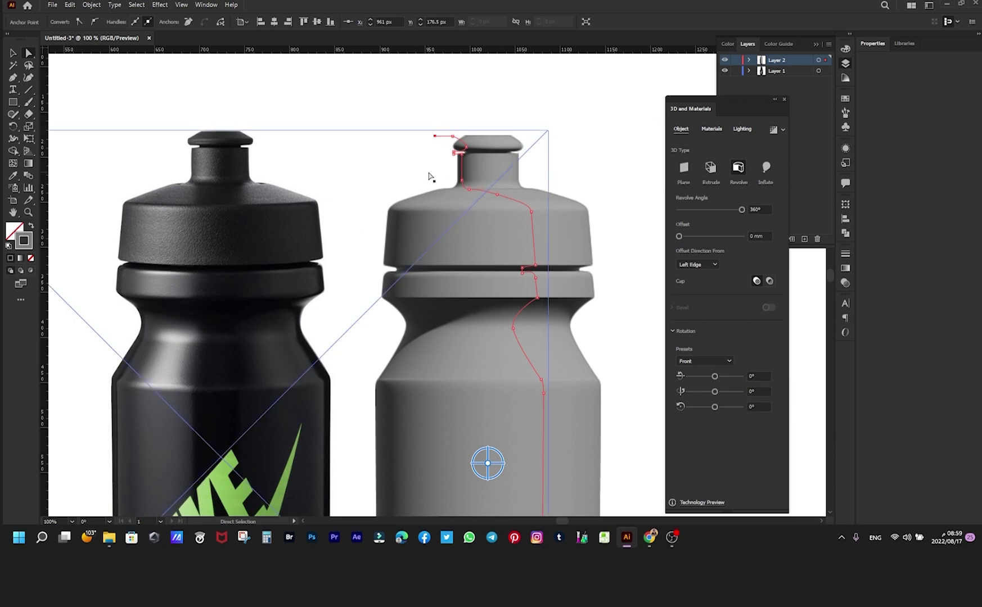
scroll(438, 182, "up", 2)
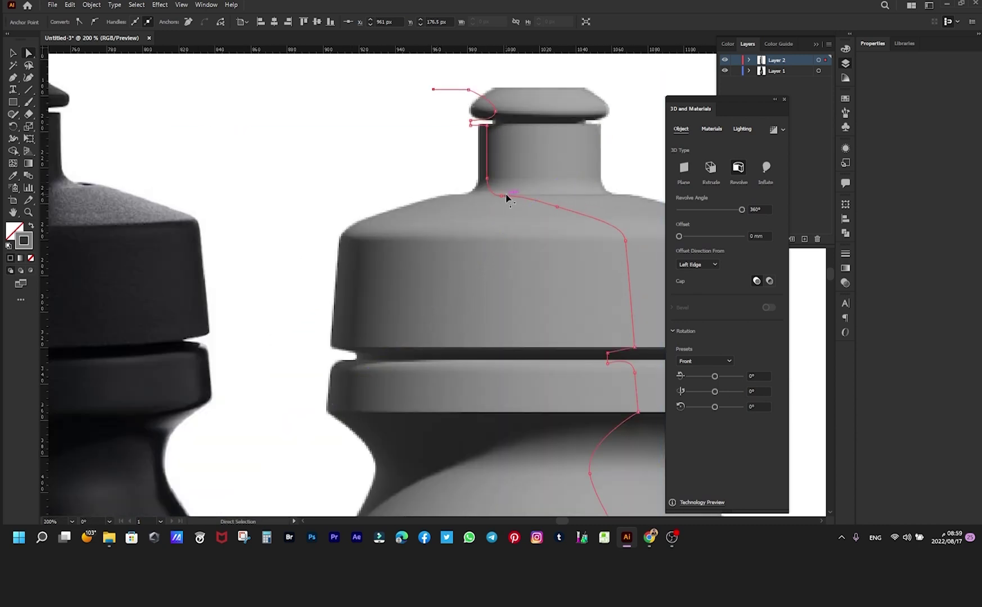
scroll(407, 197, "down", 1)
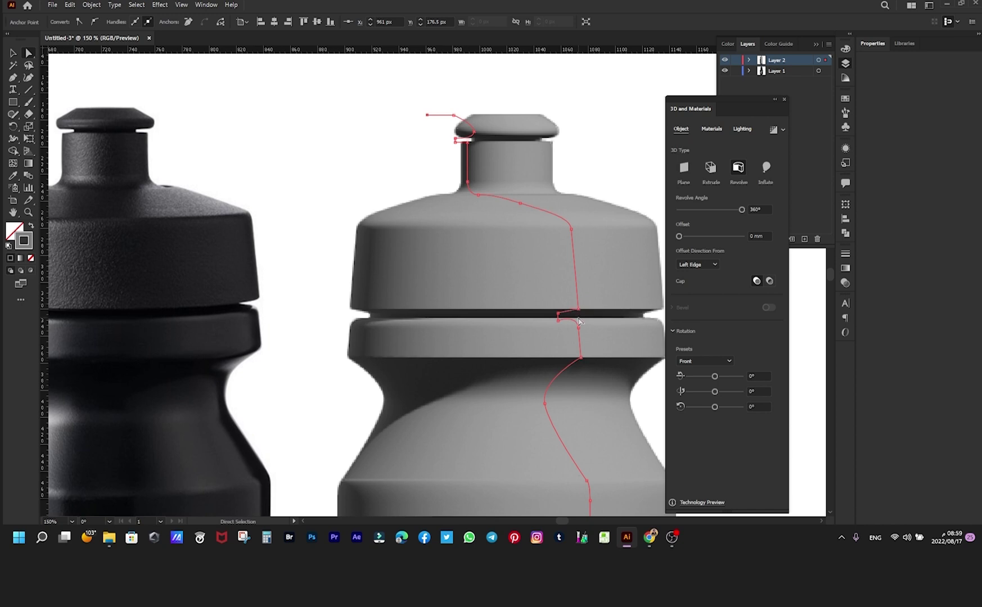
left_click_drag(548, 313, 519, 241)
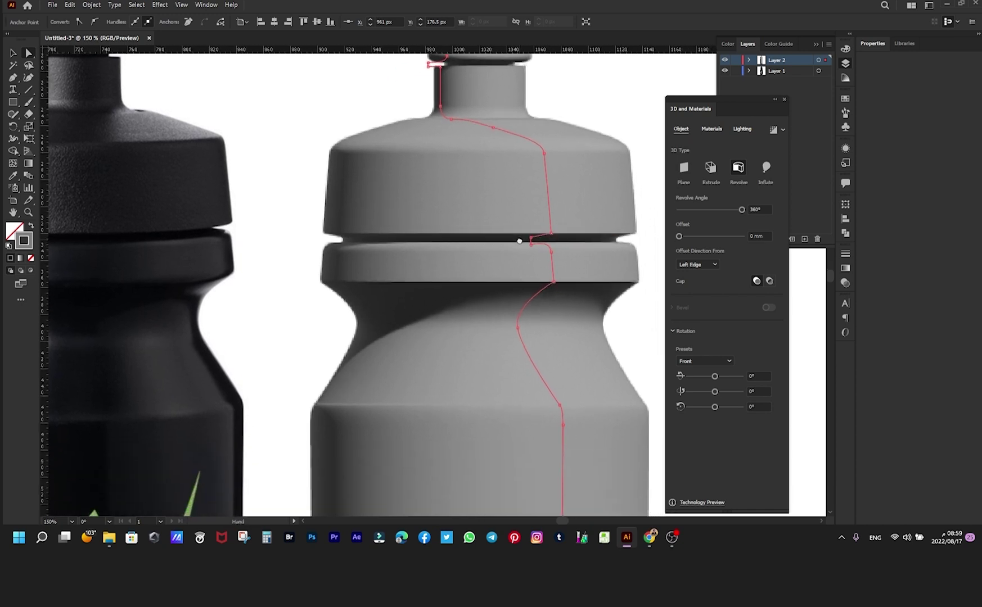
left_click(553, 282)
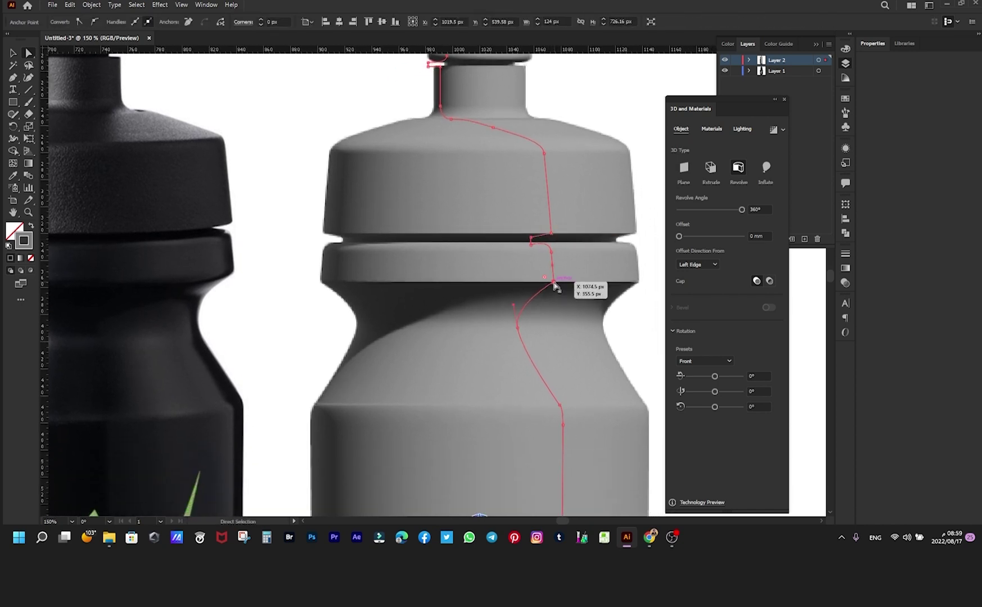
left_click(96, 19)
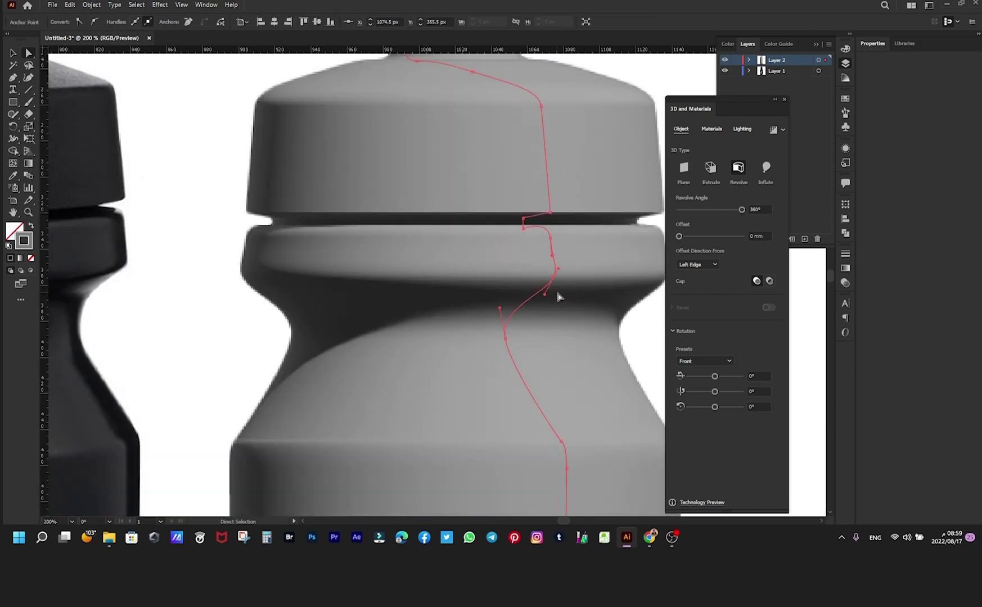
scroll(551, 293, "up", 2)
left_click_drag(537, 300, 534, 284)
Step: Nudge the ring-notch anchor slightly up
key("ctrl+1")
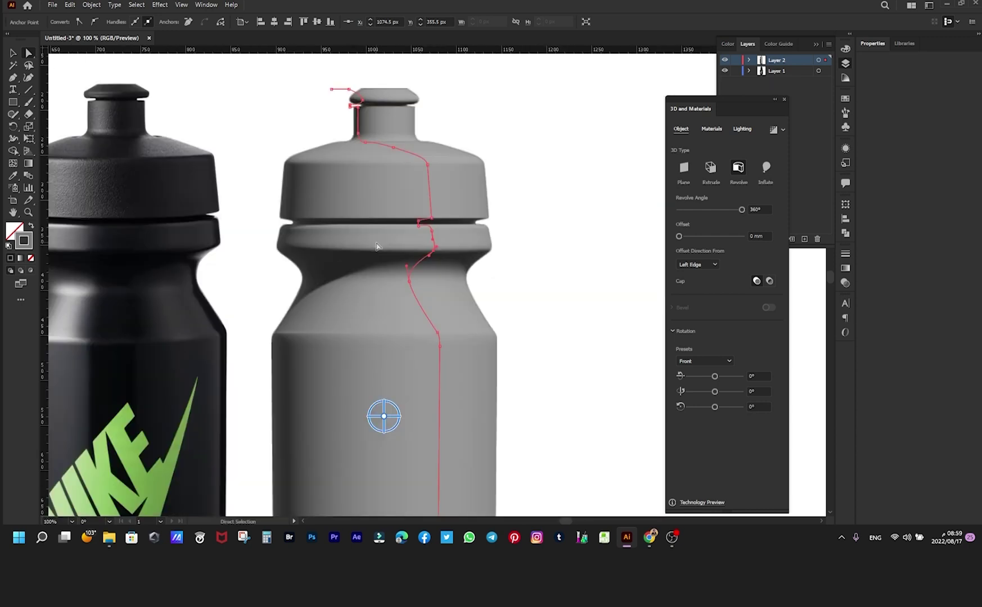
left_click_drag(322, 225, 389, 269)
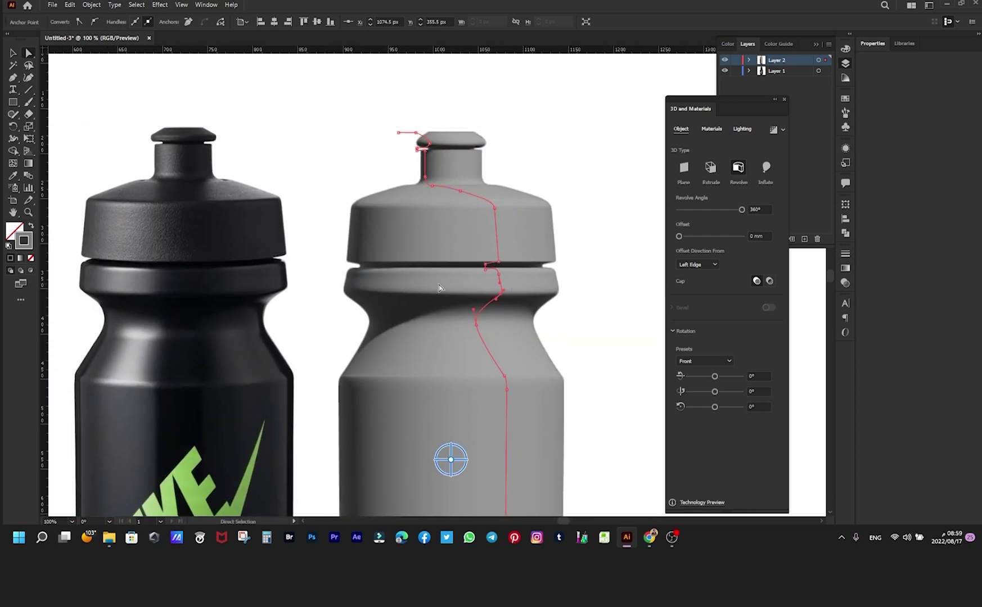
scroll(438, 288, "up", 1)
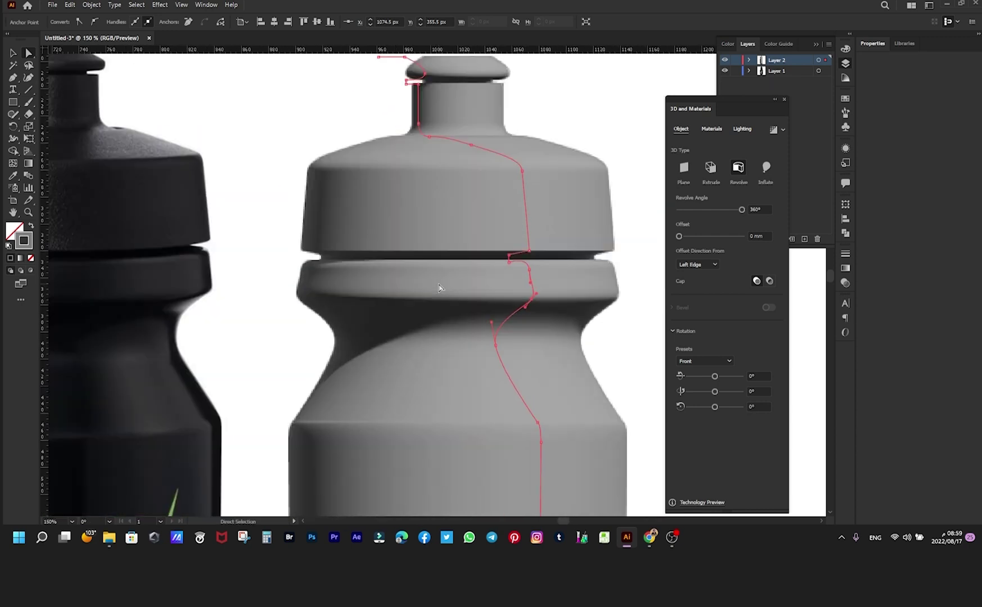
scroll(516, 271, "up", 2)
left_click(504, 257)
left_click_drag(503, 257, 498, 251)
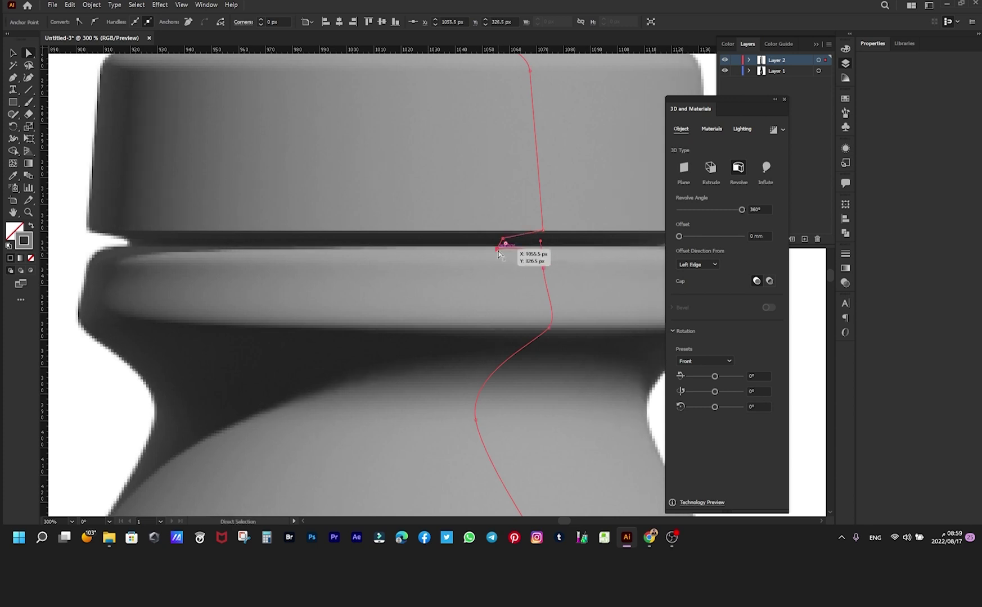
scroll(498, 251, "down", 3)
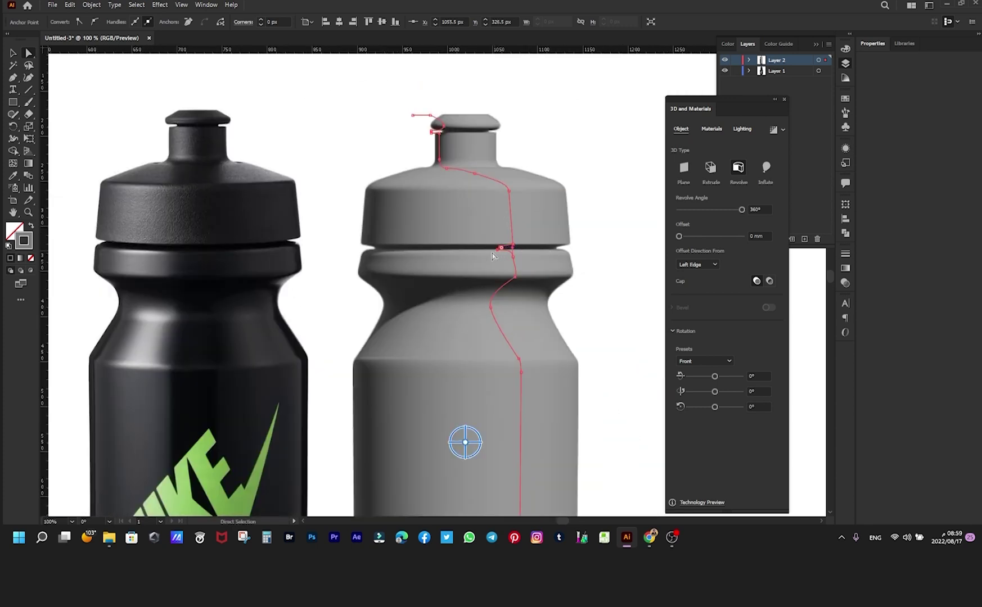
Step: Convert the profile's shoulder anchor to a smooth point
scroll(516, 367, "up", 3)
left_click(520, 343)
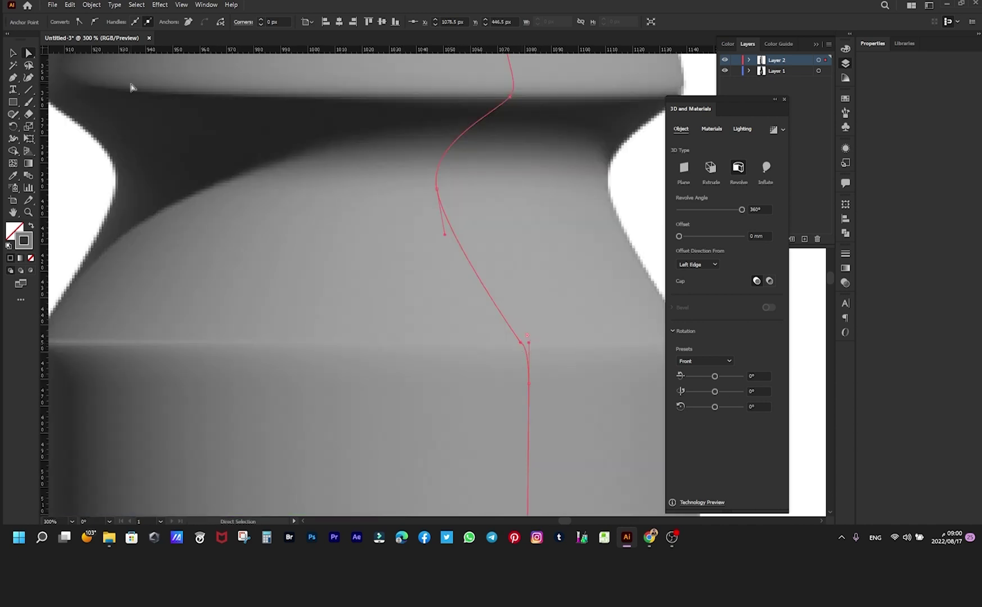
left_click(94, 22)
scroll(524, 345, "down", 4)
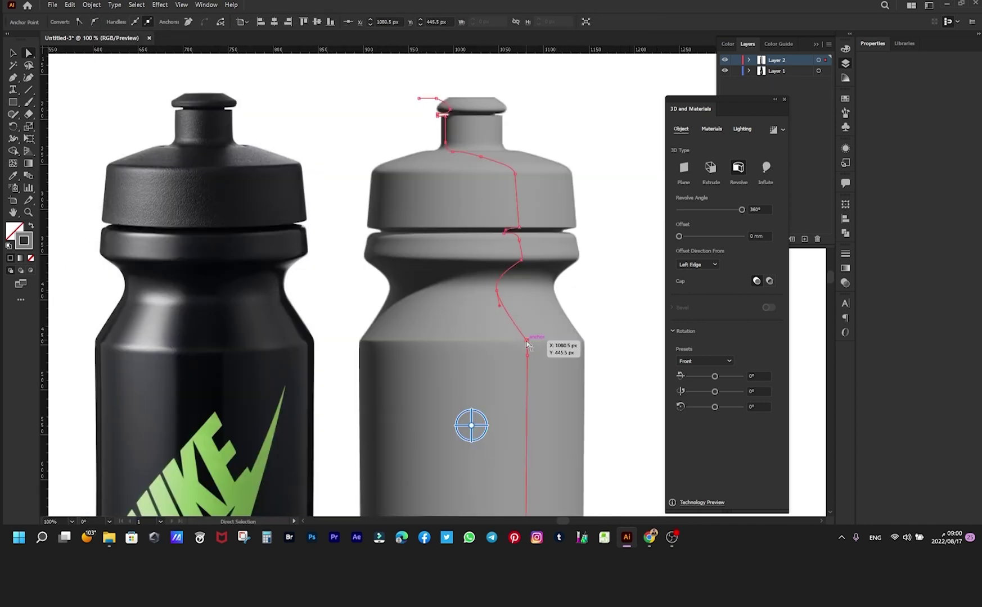
scroll(524, 345, "up", 2)
scroll(524, 345, "up", 2)
scroll(525, 336, "down", 4)
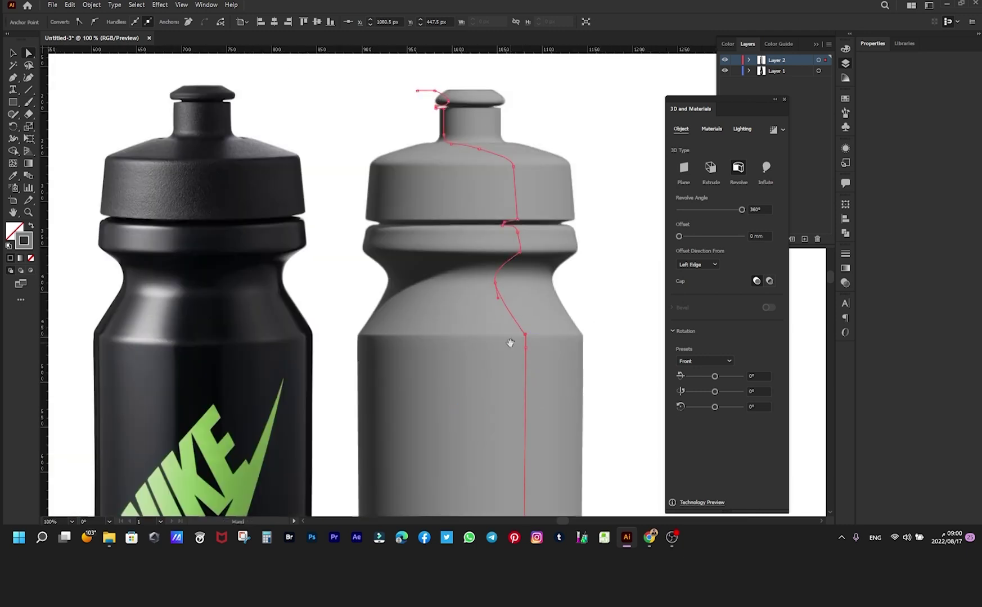
Step: Convert the upper bevel anchor at the base to a smooth point
left_click_drag(510, 342, 490, 62)
scroll(408, 311, "up", 1)
left_click(551, 315)
scroll(551, 321, "up", 2)
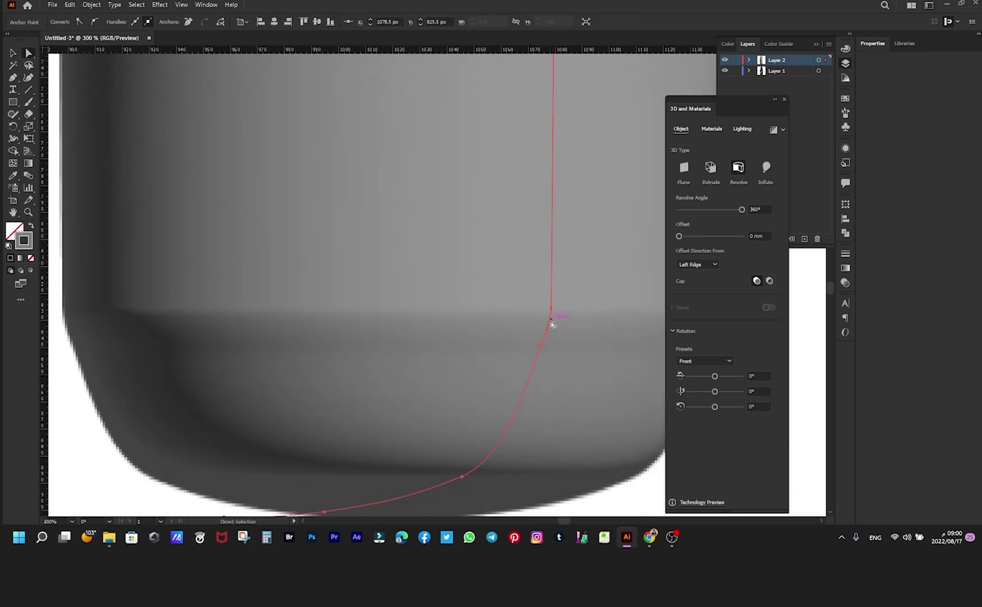
left_click(551, 310)
left_click(95, 23)
scroll(449, 310, "down", 4)
scroll(426, 368, "up", 4)
Step: Pull the bottom anchor's left handle up and move the path end slightly right and up
left_click(405, 308)
left_click_drag(345, 315, 341, 305)
left_click_drag(306, 311, 339, 301)
scroll(322, 307, "down", 4)
scroll(325, 304, "up", 2)
scroll(341, 321, "down", 2)
scroll(340, 325, "up", 2)
Step: Reposition the base bevel anchors and their curve handle to round the bottom edge
left_click_drag(491, 188, 487, 196)
left_click_drag(472, 243, 476, 230)
scroll(465, 232, "down", 2)
scroll(466, 231, "up", 1)
left_click_drag(484, 189, 476, 223)
scroll(481, 211, "up", 2)
scroll(475, 227, "down", 2)
scroll(438, 266, "up", 2)
Step: Fine-tune the profile's bottom endpoint position, then deselect the path
left_click(334, 268)
scroll(335, 269, "up", 2)
left_click_drag(330, 258, 395, 258)
scroll(332, 254, "up", 3)
scroll(395, 257, "down", 3)
scroll(396, 258, "down", 6)
key("v")
left_click(384, 336)
scroll(384, 332, "down", 3)
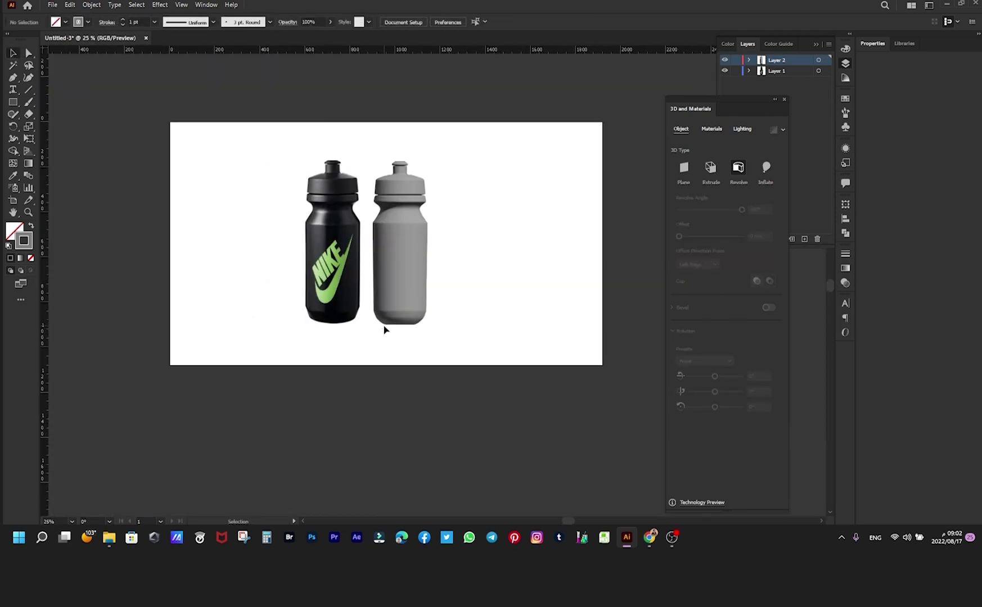
Step: Move the profile's shoulder anchor left and down
scroll(384, 330, "up", 1)
scroll(493, 188, "up", 8)
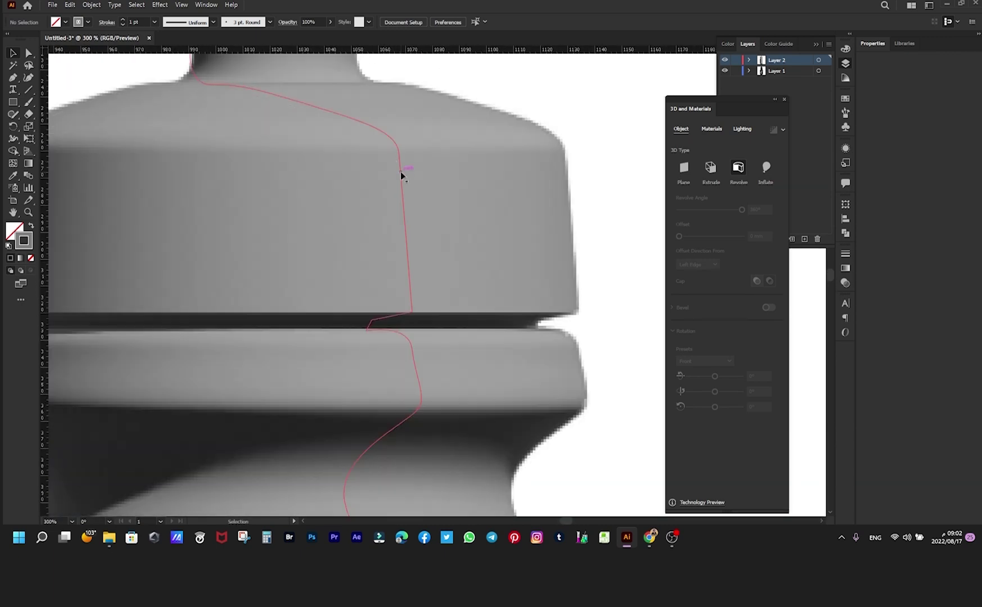
left_click(400, 172)
key("a")
left_click_drag(398, 152, 387, 157)
scroll(393, 163, "down", 2)
scroll(375, 163, "down", 1)
Step: Shift the Nike reference photo and reselect the red profile path
key("v")
left_click(386, 104)
left_click_drag(364, 92, 445, 142)
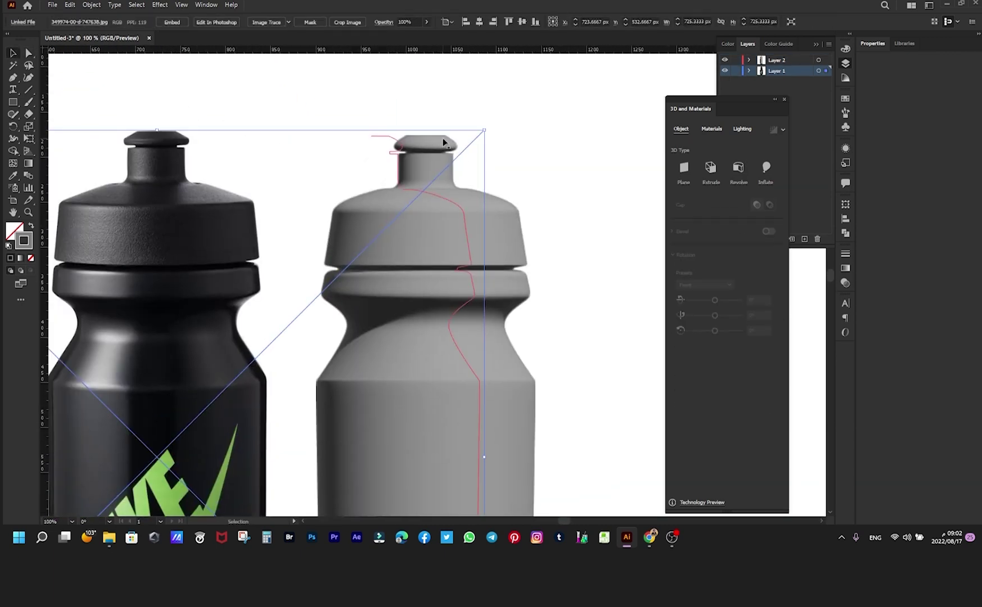
left_click(445, 141)
scroll(444, 137, "up", 3)
scroll(306, 161, "down", 6)
scroll(307, 387, "up", 5)
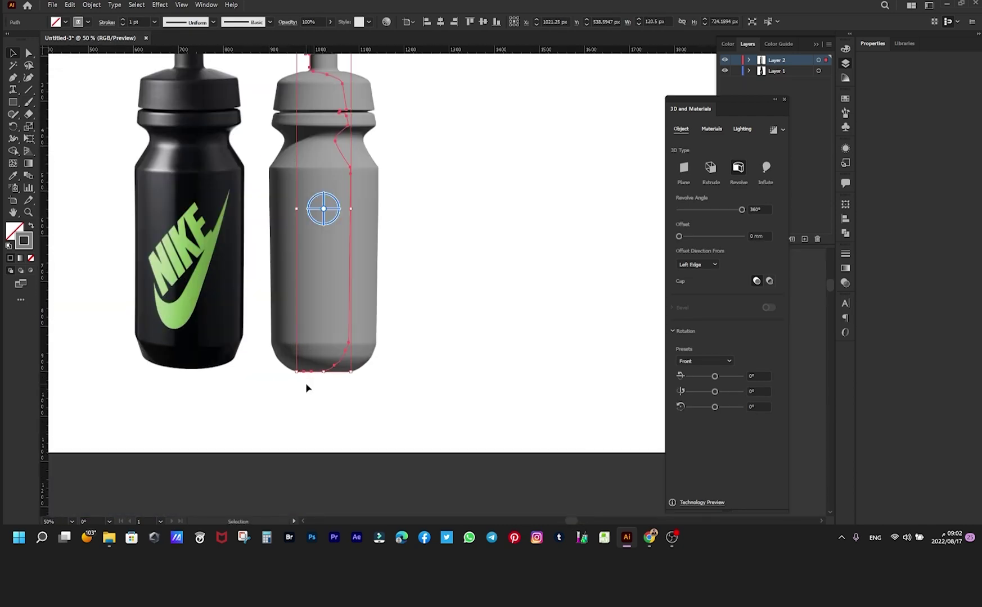
scroll(301, 338, "up", 3)
Step: Move the profile's base anchor to the left
left_click(304, 340)
key("a")
left_click_drag(304, 339, 245, 339)
scroll(252, 349, "down", 8)
key("v")
left_click(359, 241)
left_click_drag(369, 236, 500, 255)
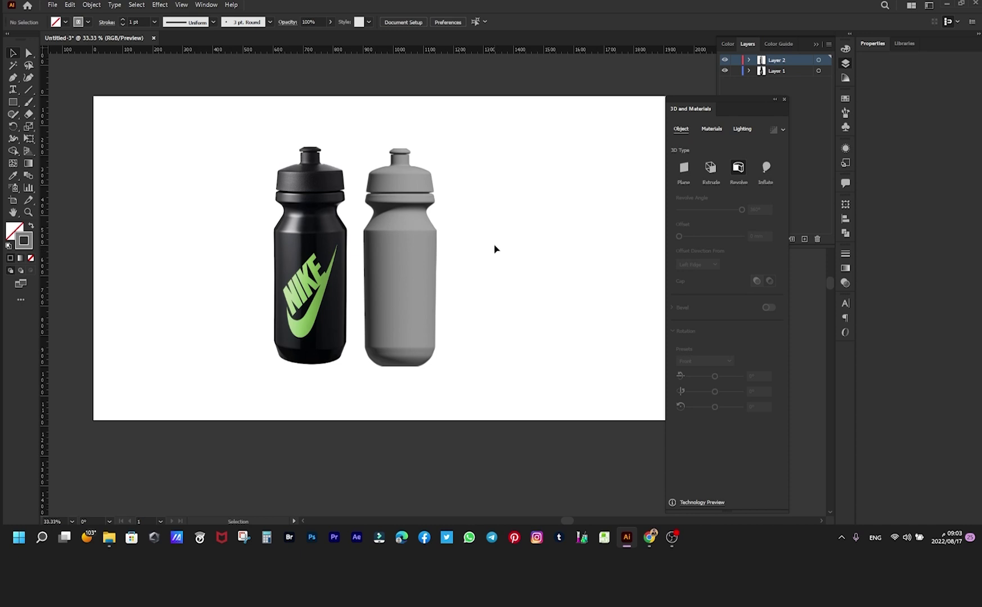
Step: Nudge the profile's corner anchor and move the upper anchor down and left
scroll(383, 216, "up", 2)
scroll(418, 235, "up", 2)
scroll(418, 187, "down", 1)
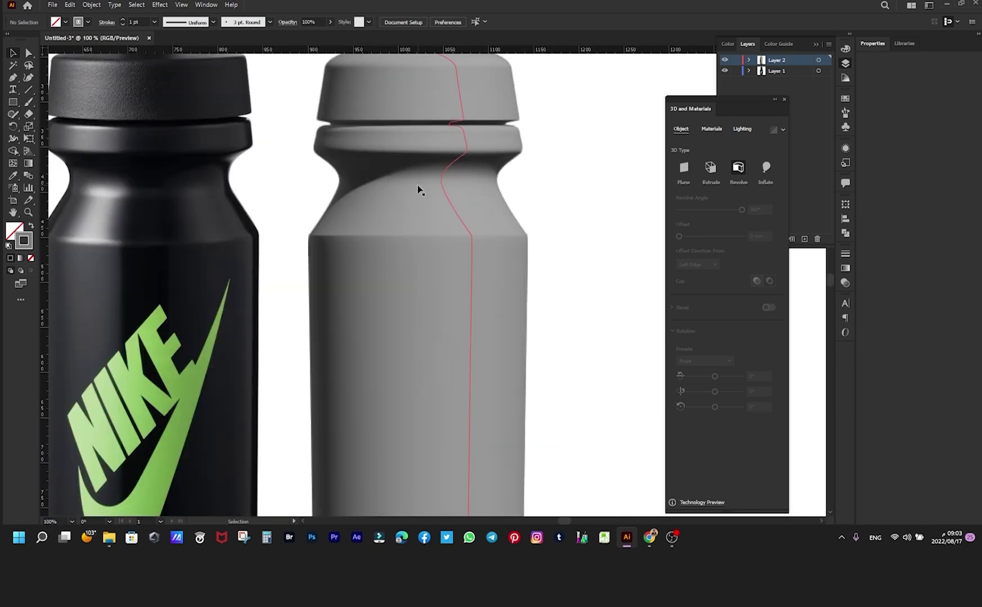
scroll(444, 170, "up", 3)
key("a")
left_click(497, 122)
left_click_drag(495, 125, 492, 122)
scroll(497, 117, "down", 2)
left_click_drag(459, 163, 454, 166)
scroll(394, 163, "down", 2)
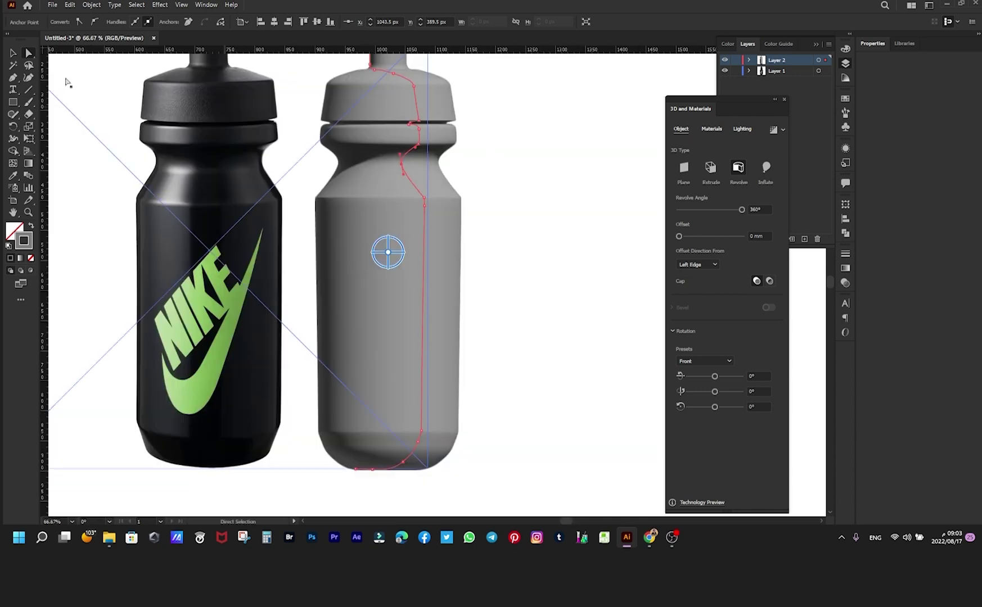
scroll(517, 132, "down", 2)
Step: Move the black Nike reference photo left off the artboard
key("v")
left_click(363, 181)
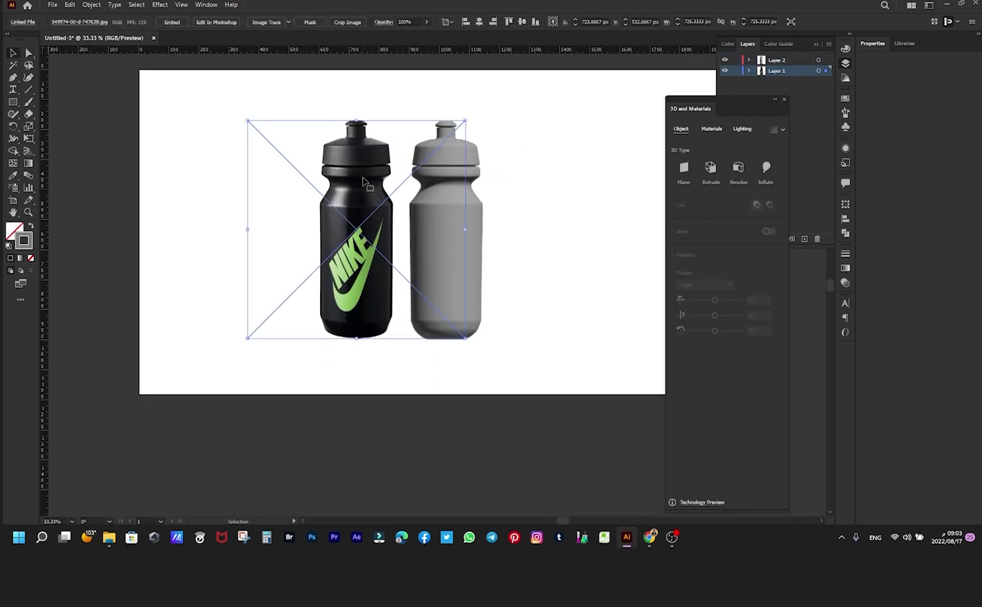
left_click(523, 215)
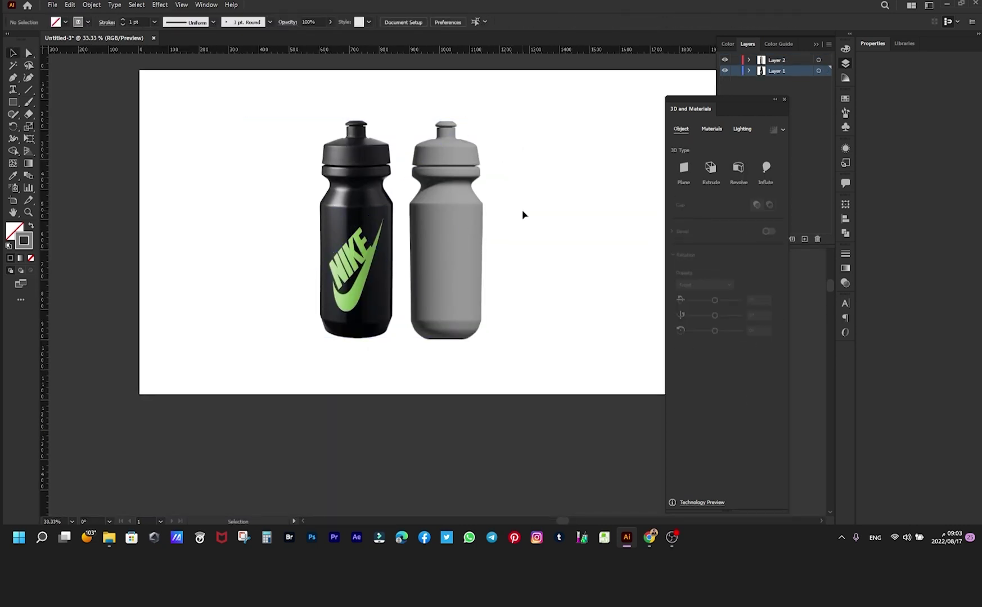
left_click(358, 218)
scroll(358, 217, "down", 2)
left_click_drag(358, 217, 162, 228)
Step: Centre the grey 3D bottle horizontally on the artboard
left_click(400, 215)
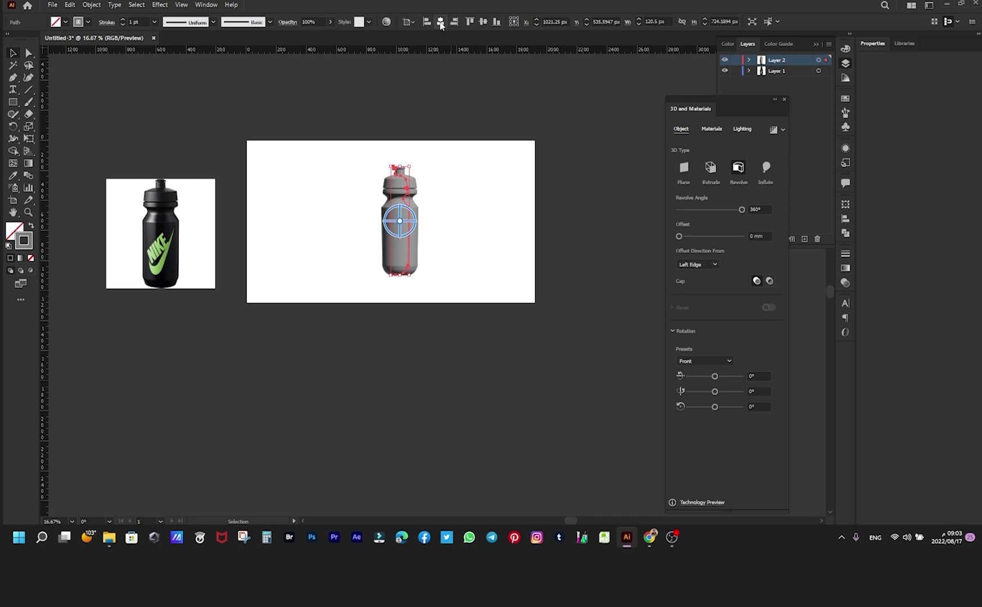
left_click(440, 21)
left_click(435, 108)
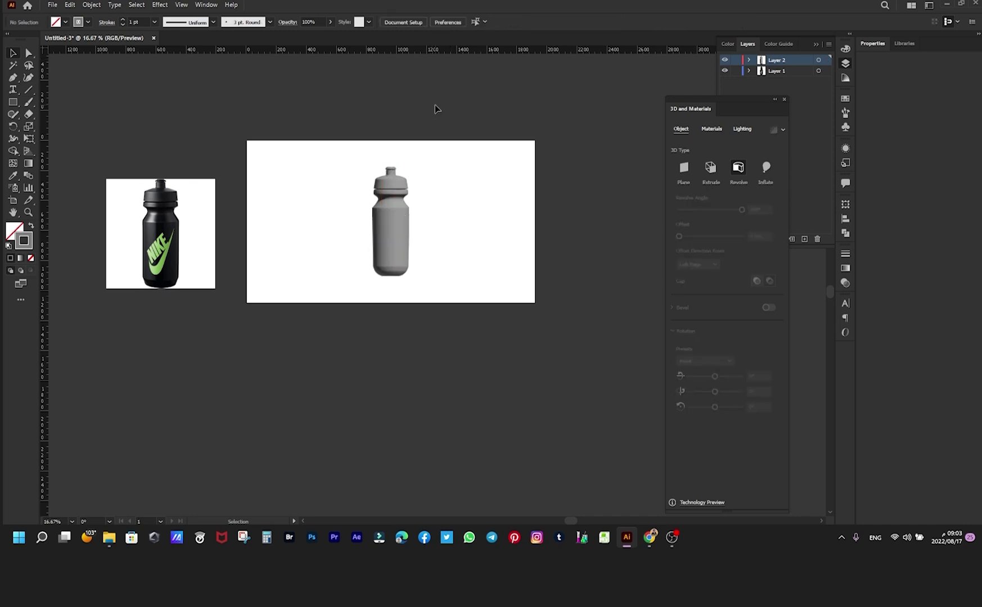
left_click(206, 5)
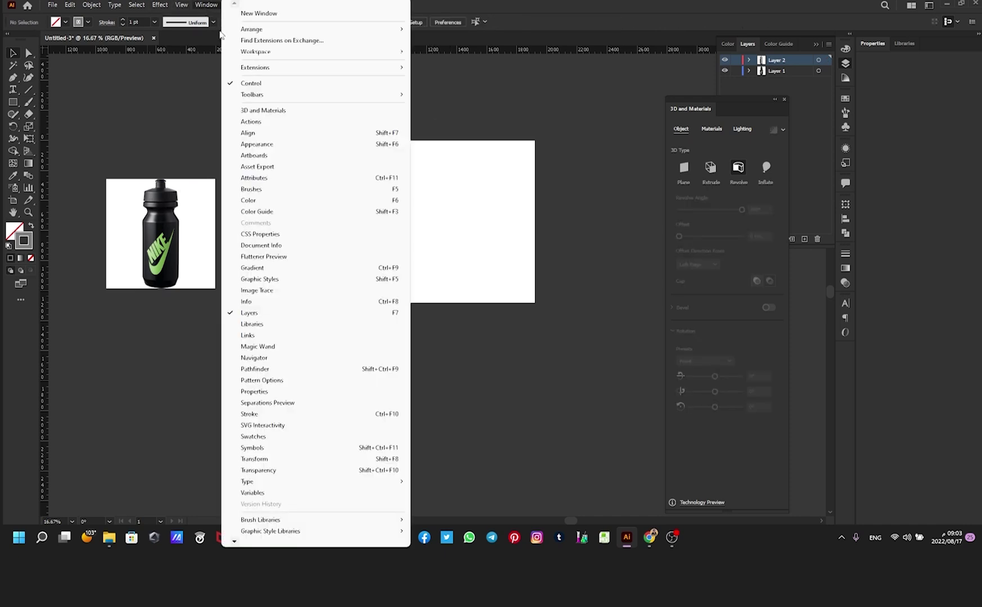
Step: Add the 3D bottle to Asset Export and name the asset 'bD Bottle Nike'
left_click(292, 170)
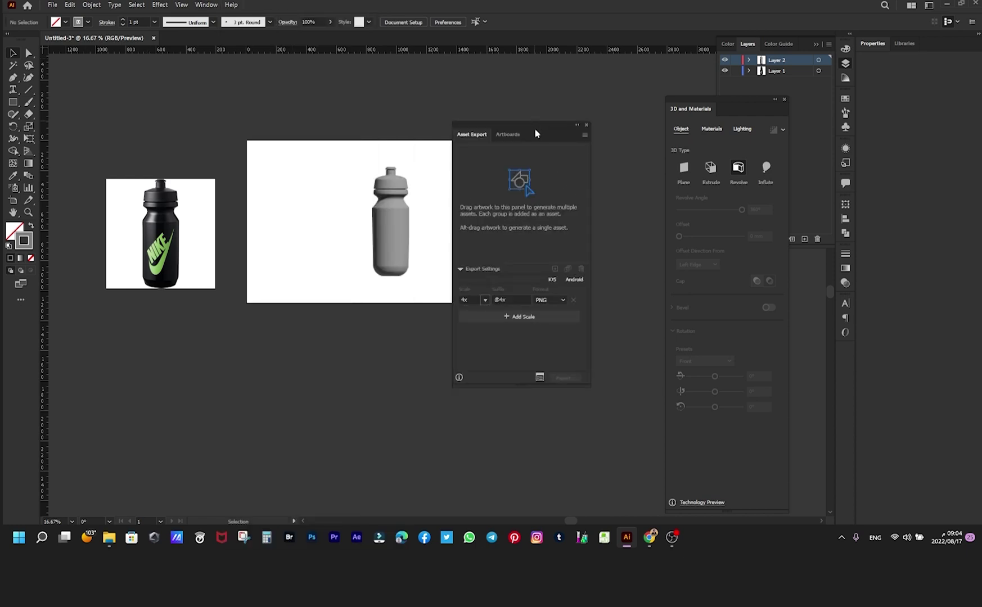
left_click_drag(535, 133, 590, 114)
left_click_drag(400, 213, 526, 160)
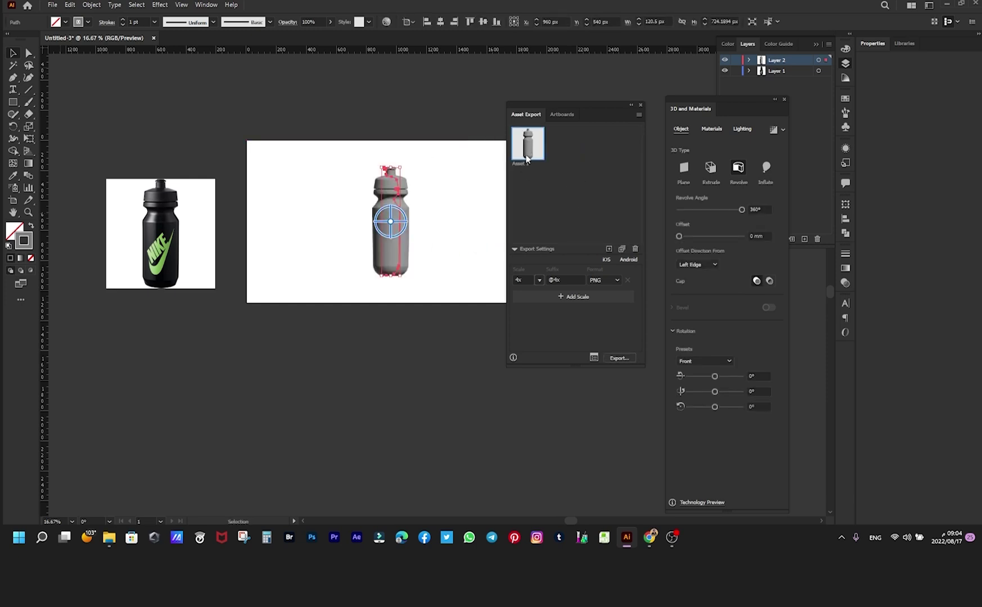
double_click(527, 163)
type("b")
type("D Bottle")
type(" Nike")
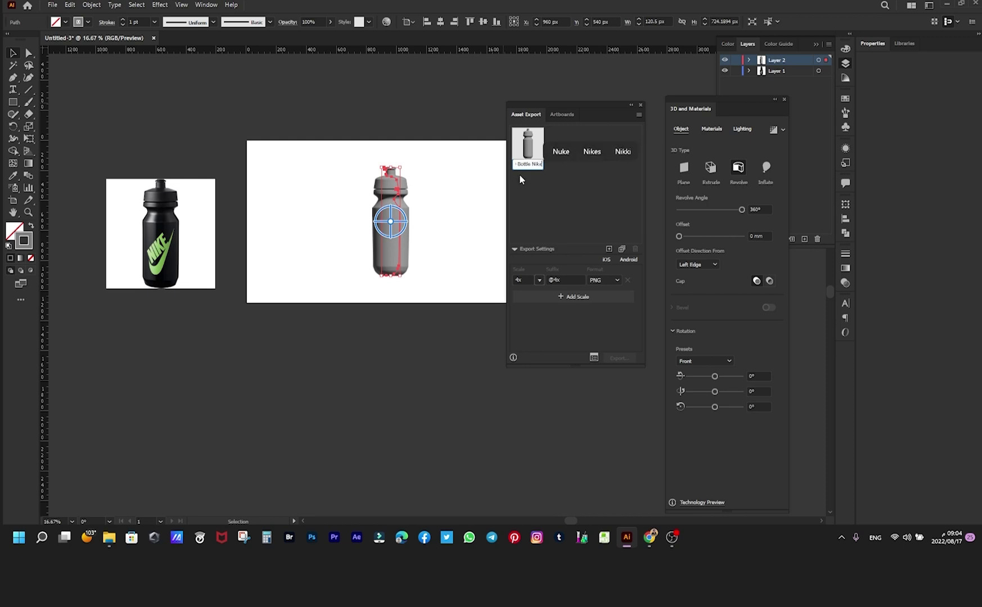
key("Return")
Step: Export the asset as OBJ to the Desktop's 3D Bottle Tutorial folder, then close the panel
left_click(617, 280)
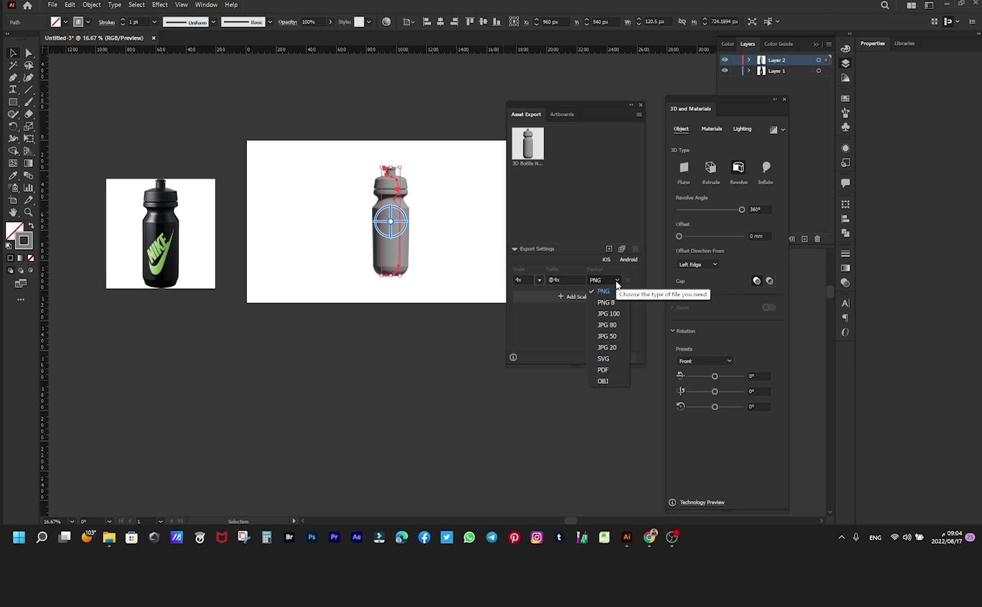
left_click(603, 381)
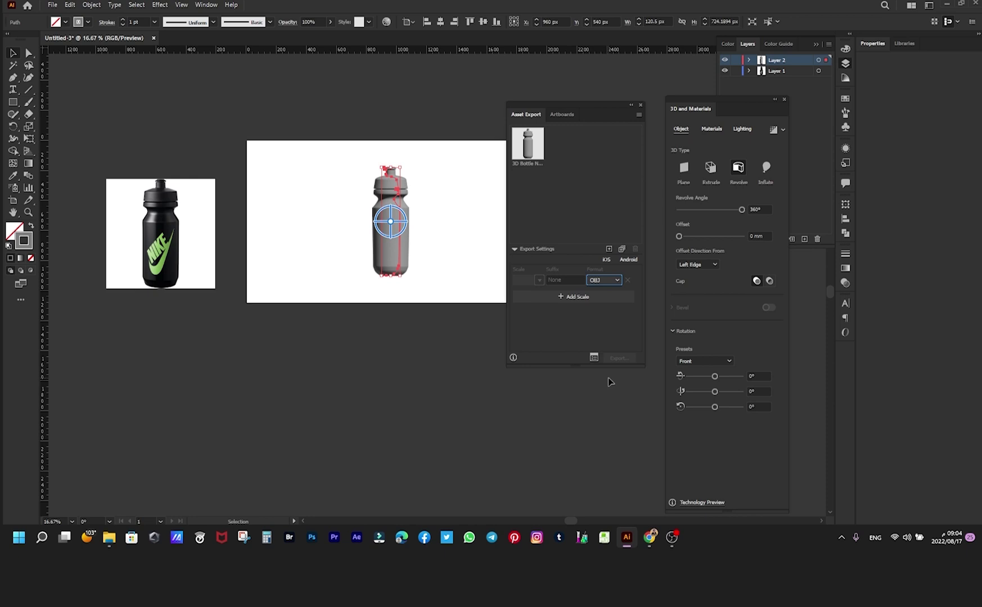
left_click(530, 146)
left_click(618, 358)
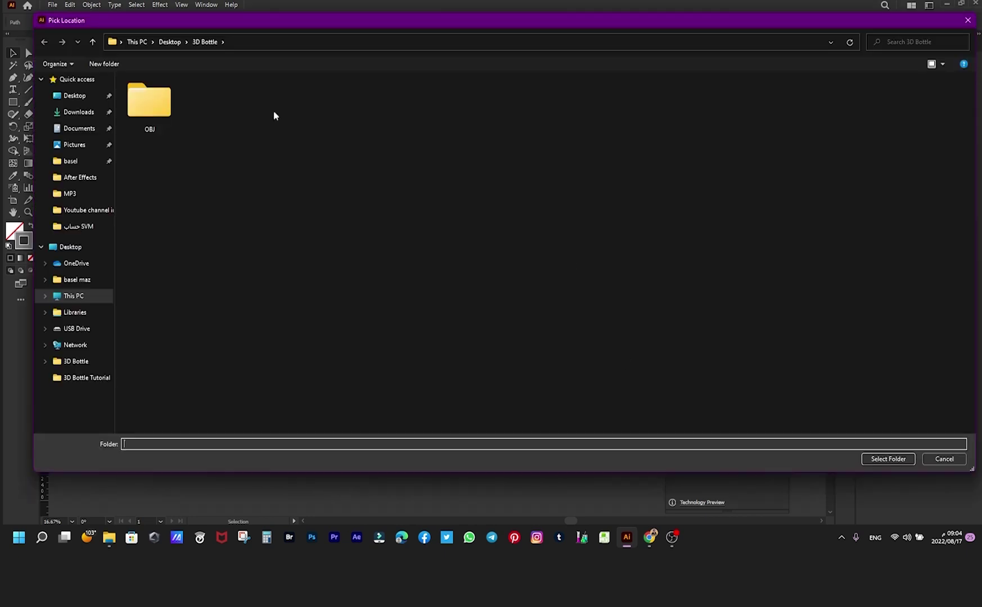
left_click(79, 96)
double_click(198, 101)
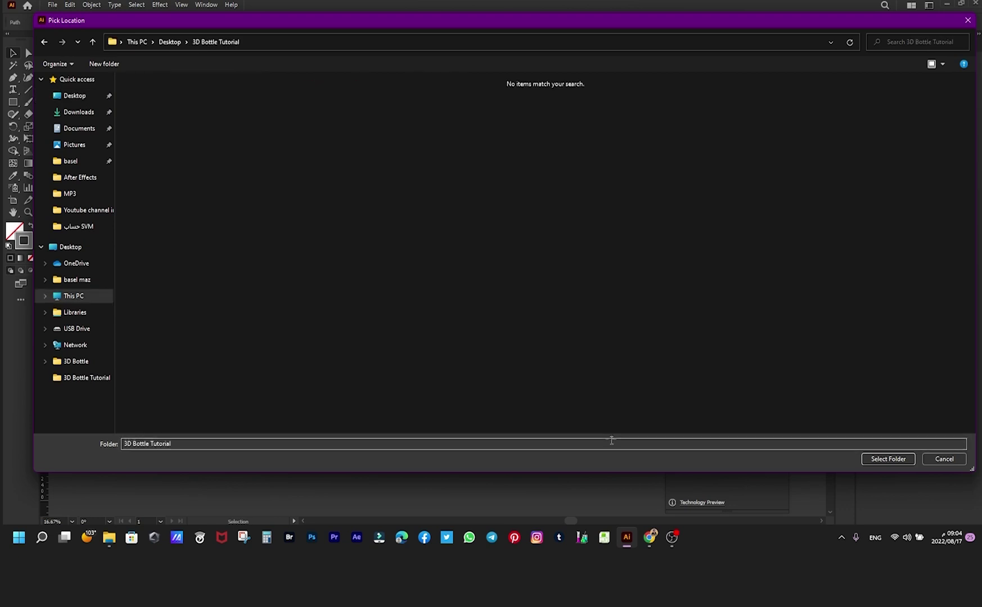
left_click(891, 459)
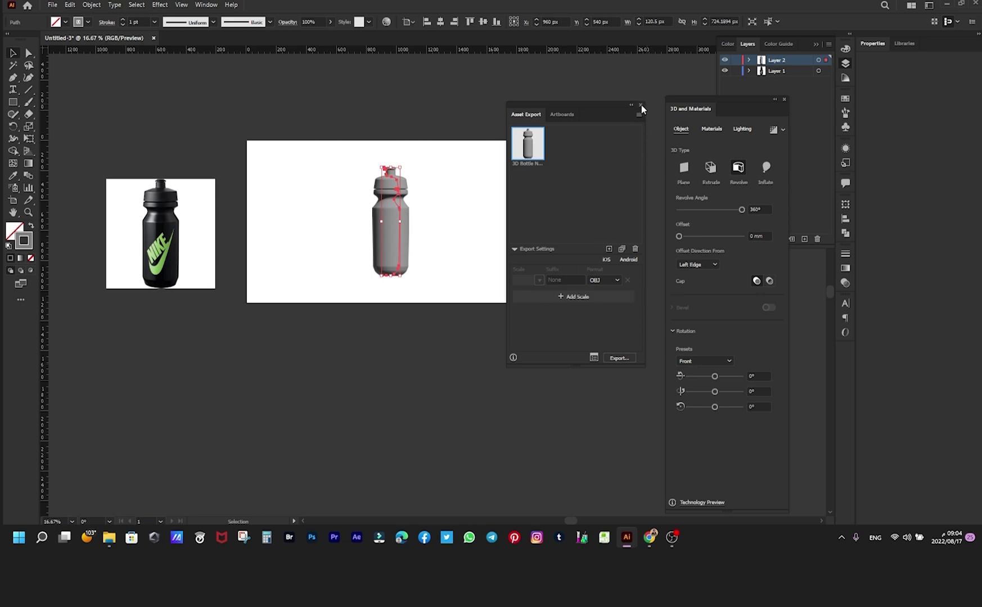
left_click_drag(600, 104, 636, 97)
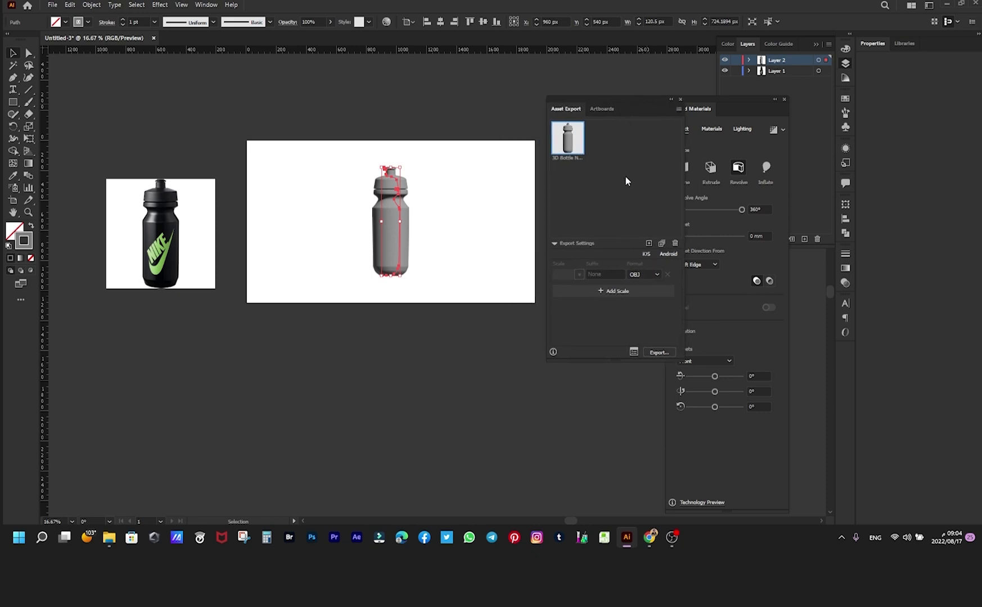
left_click(681, 100)
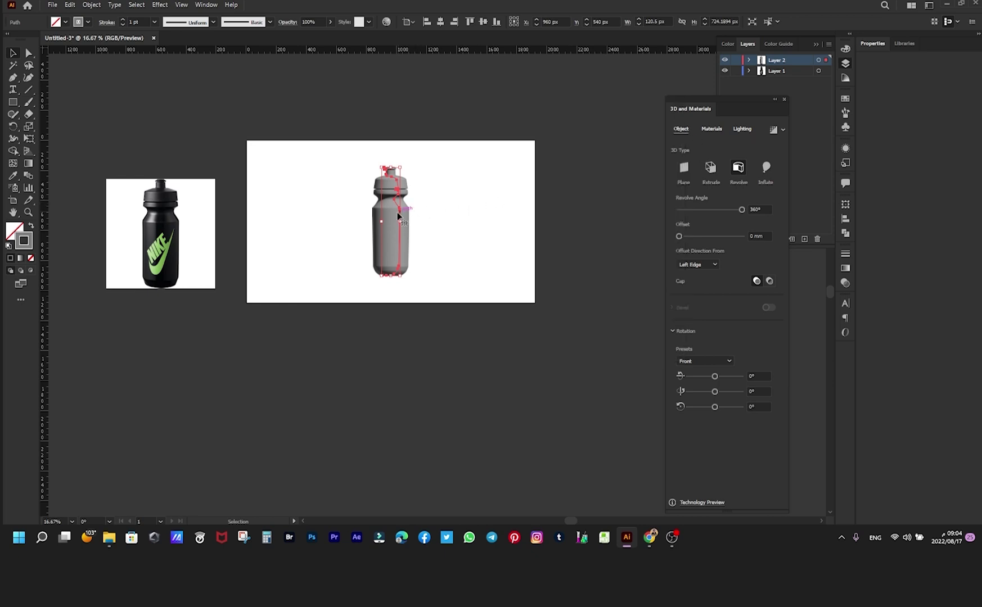
Step: Apply the Fine Leather material to the bottle and set its fine roughness to 0.69
scroll(402, 219, "up", 3)
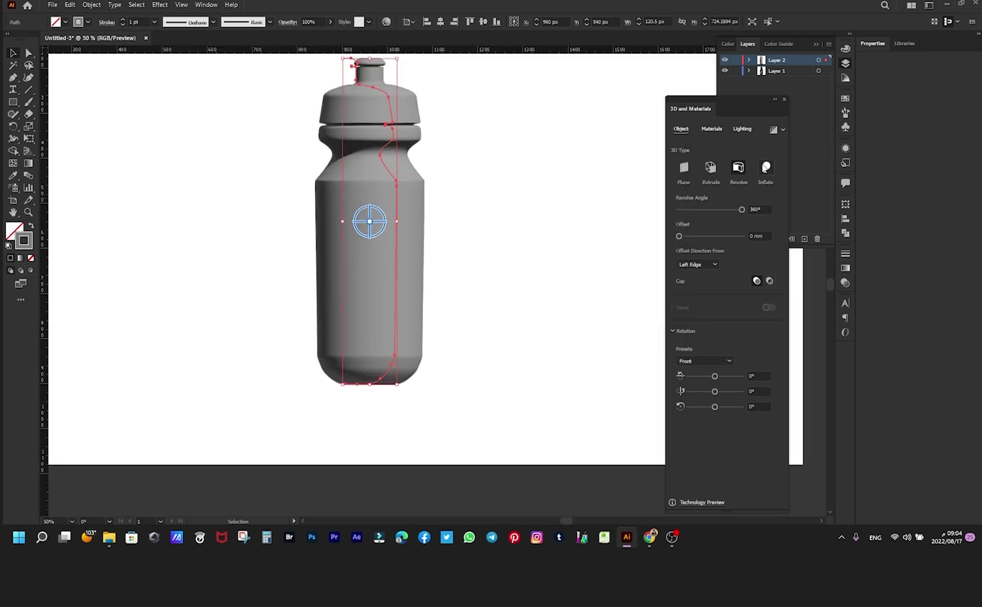
left_click(710, 130)
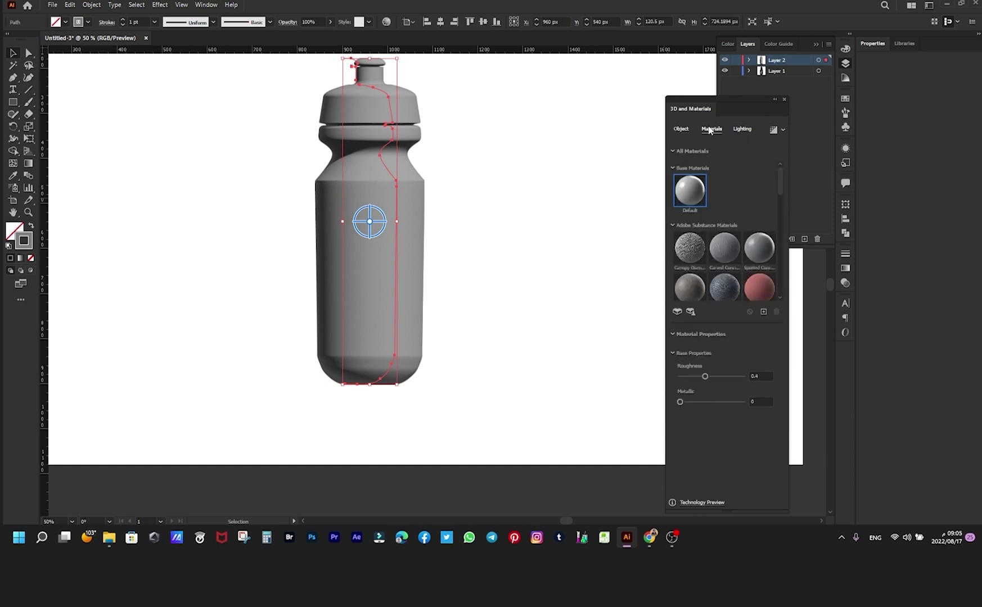
left_click(755, 247)
scroll(740, 253, "down", 3)
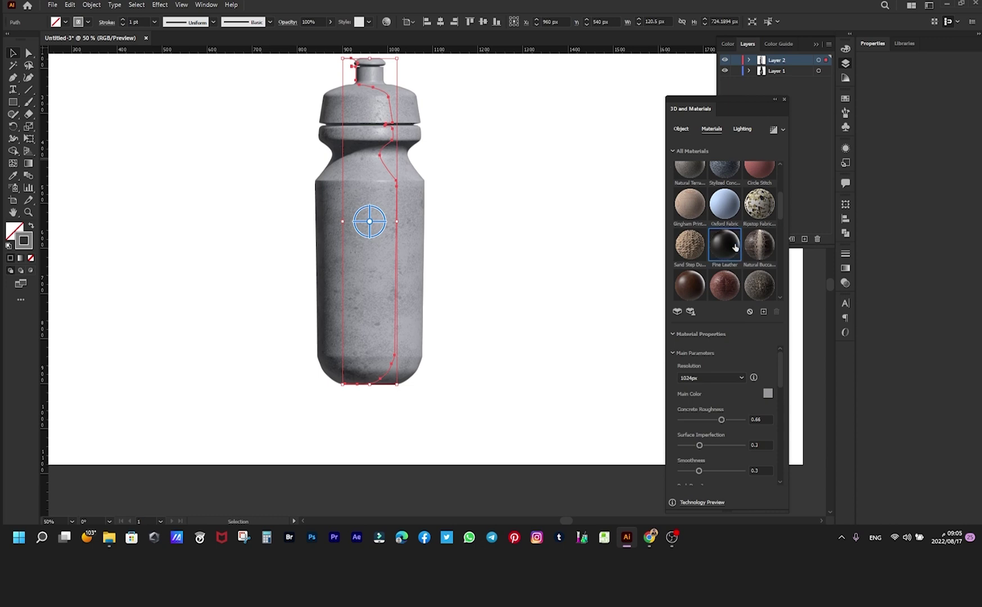
left_click(735, 247)
scroll(541, 206, "down", 1)
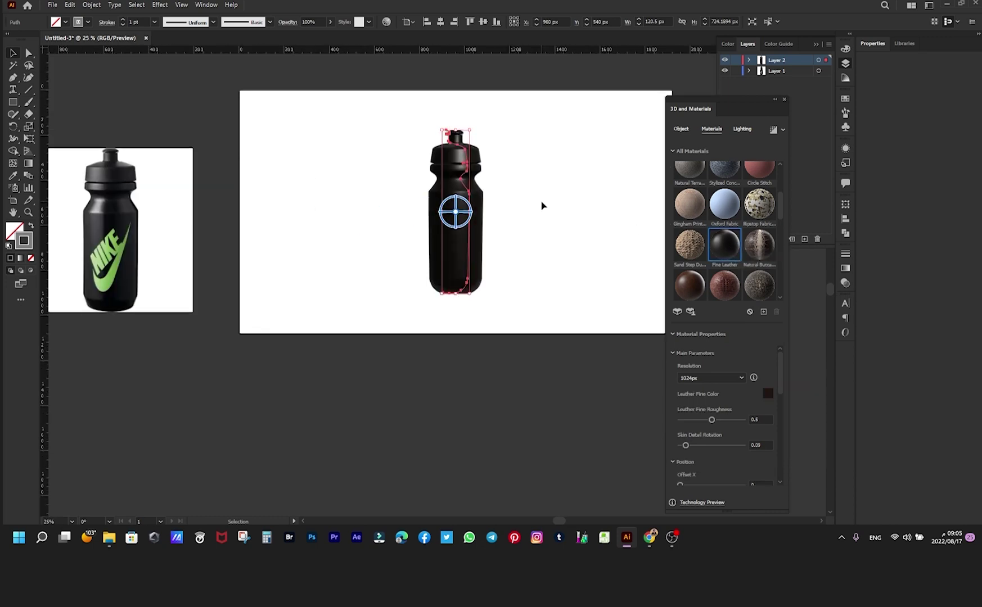
scroll(541, 205, "up", 1)
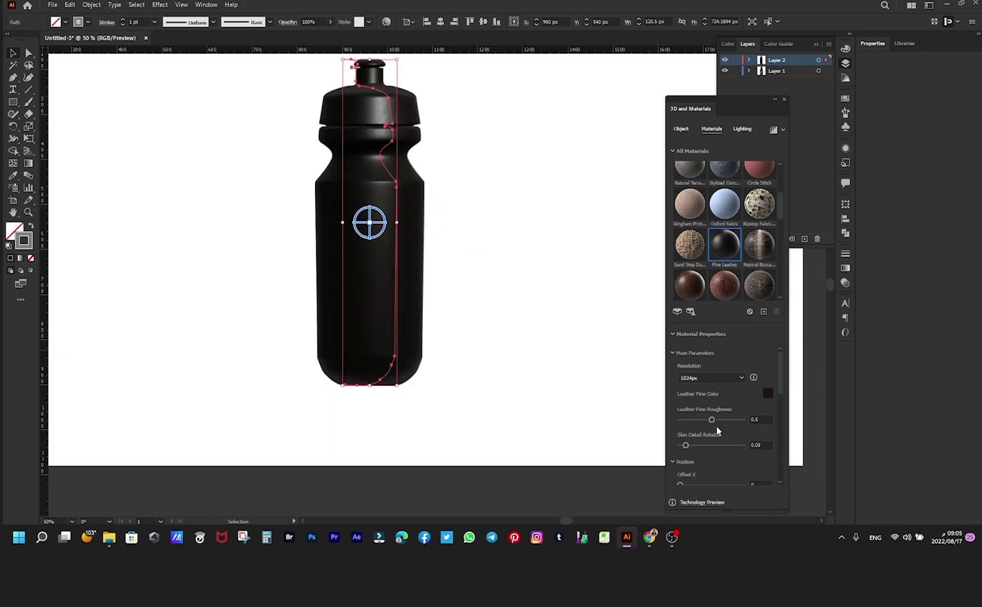
left_click_drag(712, 422, 703, 421)
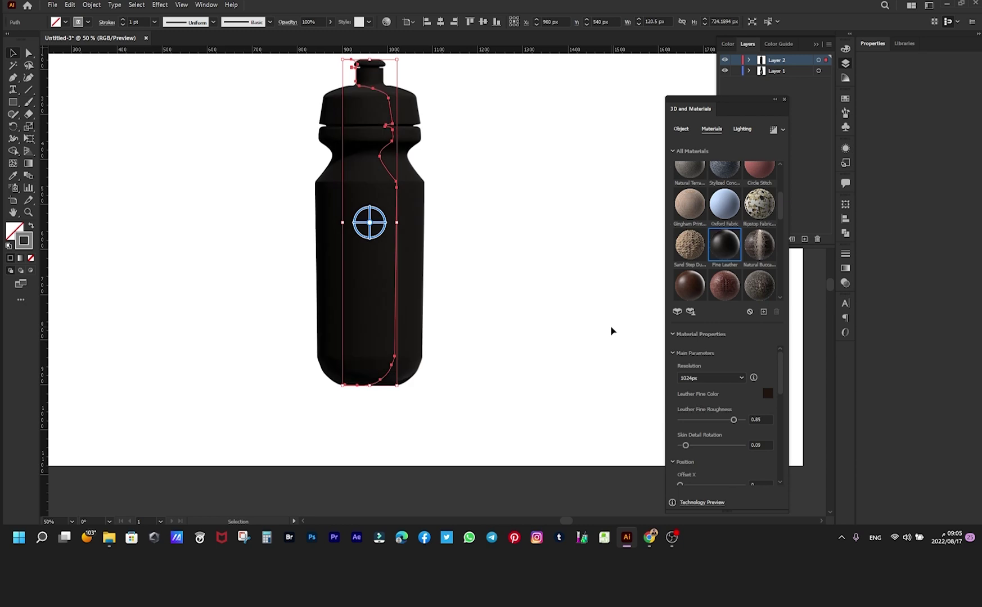
left_click_drag(734, 421, 708, 447)
Step: Apply the Top Left lighting preset, rotate the light to about -123°, and lower its height to 44°
left_click(742, 129)
left_click(738, 168)
left_click_drag(684, 252, 688, 252)
left_click_drag(710, 276, 710, 276)
key("ctrl+plus")
scroll(437, 282, "up", 3)
left_click_drag(701, 226, 710, 226)
Step: Tune the lighting: intensity 127%, rotation about -21°, height 69°, ambient intensity 54%
left_click_drag(695, 339, 708, 339)
left_click_drag(688, 252, 721, 253)
mouse_move(710, 226)
left_mouse_down()
mouse_move(726, 229)
mouse_move(718, 226)
left_mouse_up()
left_click_drag(721, 251, 706, 252)
left_click_drag(710, 276, 727, 275)
left_click_drag(704, 301, 705, 300)
left_click_drag(707, 340, 696, 338)
Step: Deselect the bottle, zoom out, and review the material choices again
left_click(566, 202)
key("ctrl+minus")
left_click(711, 129)
scroll(725, 230, "down", 5)
scroll(669, 214, "up", 5)
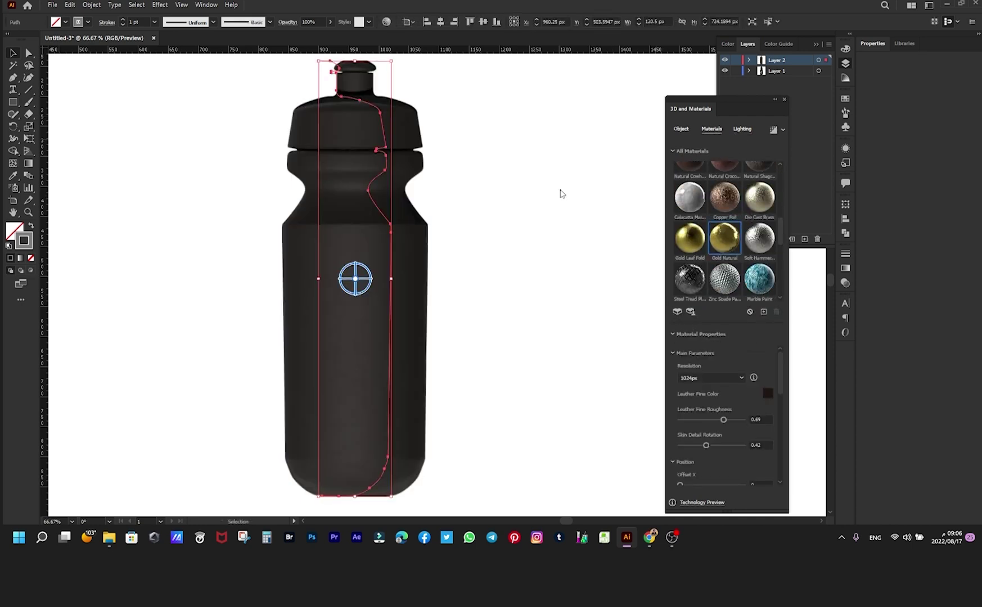
scroll(562, 183, "down", 4)
left_click_drag(562, 183, 495, 219)
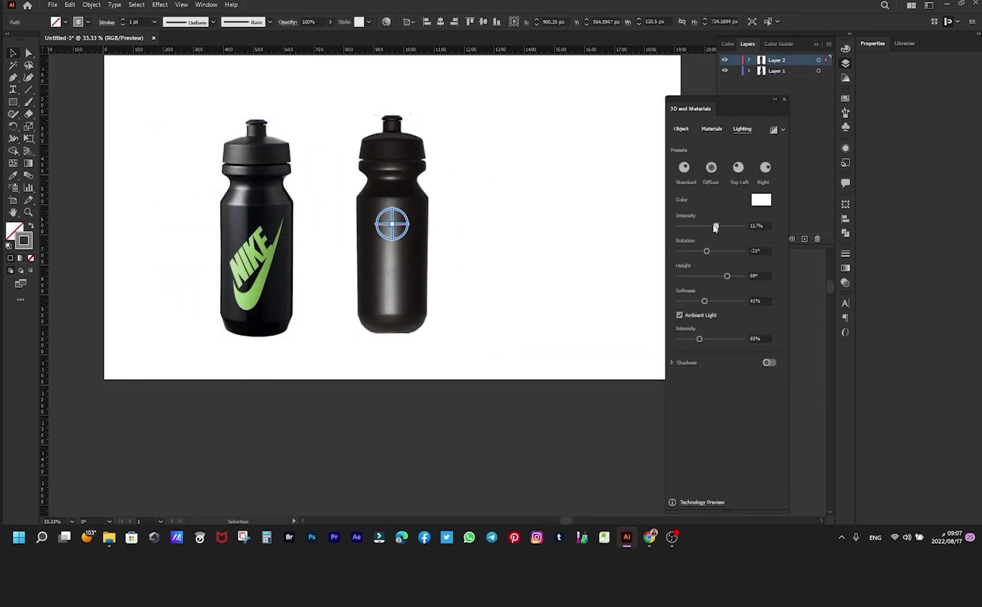
Step: Settle on the Standard lighting preset with the light rotated to -91° and lowered to about 27°
left_click_drag(714, 251, 699, 253)
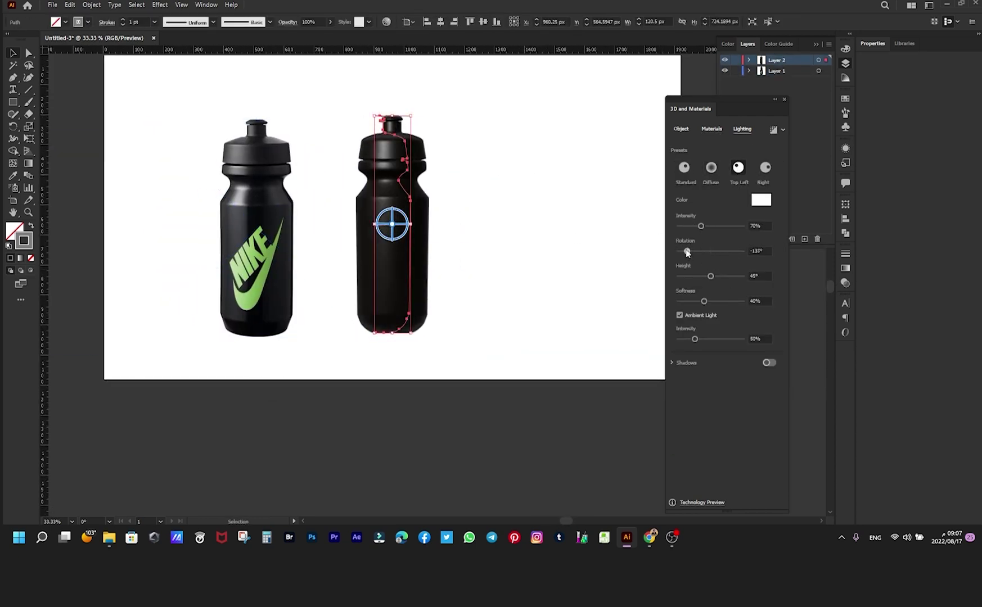
left_click_drag(687, 252, 718, 227)
left_click(765, 168)
left_click(738, 168)
left_click(684, 168)
left_click_drag(736, 252, 713, 253)
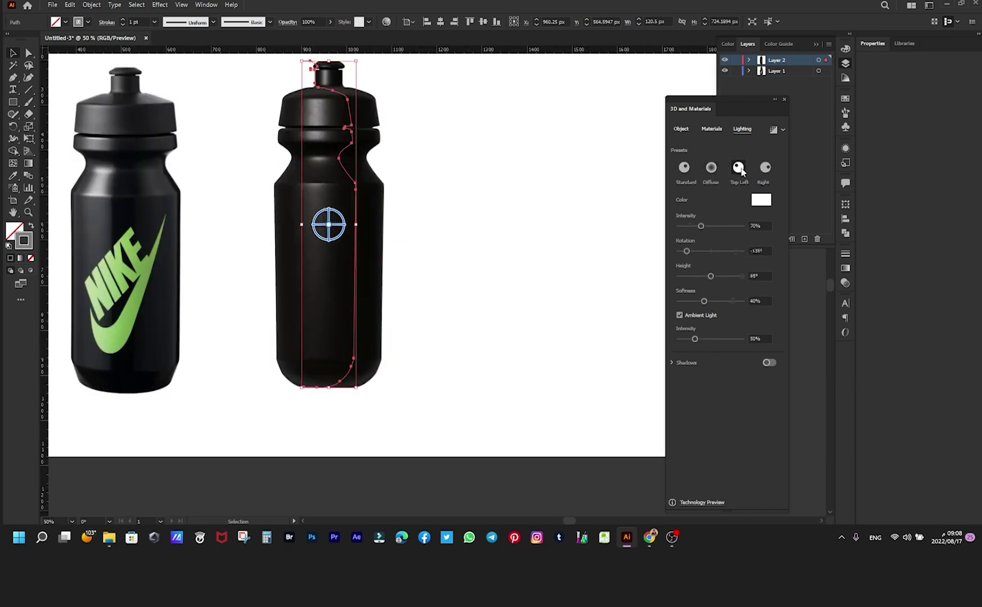
left_click_drag(687, 252, 698, 302)
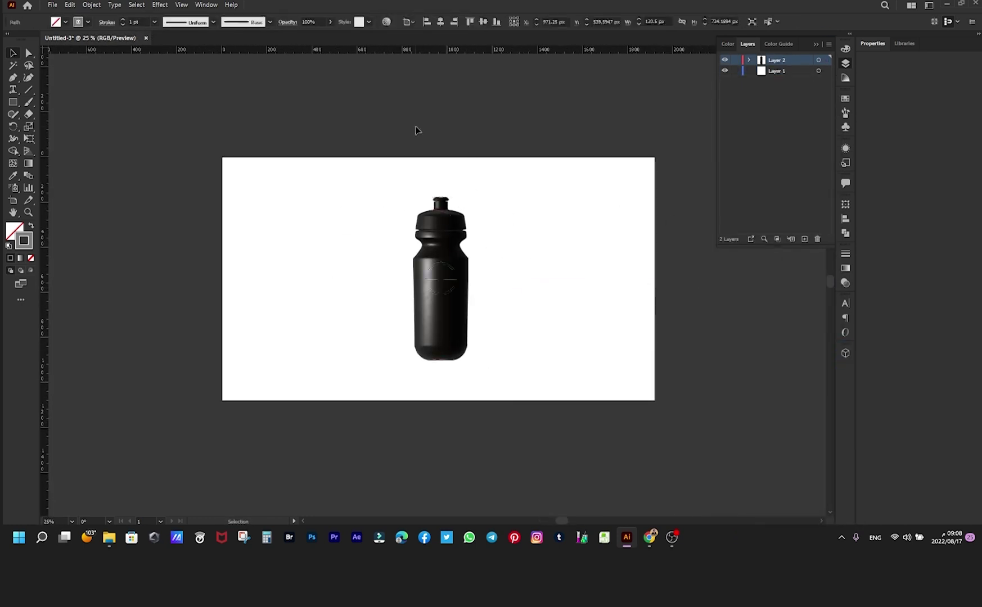
Step: Export the artboard as JPEG '3D Bottle' with Use Artboards, accepting RGB, quality 10, 300 ppi
left_click(429, 90)
left_click(53, 5)
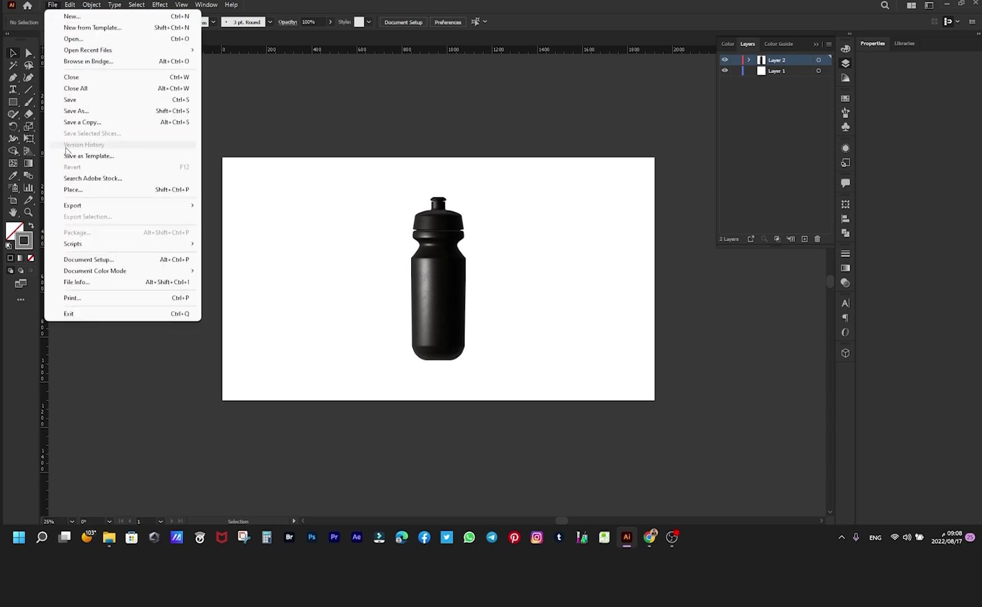
mouse_move(107, 210)
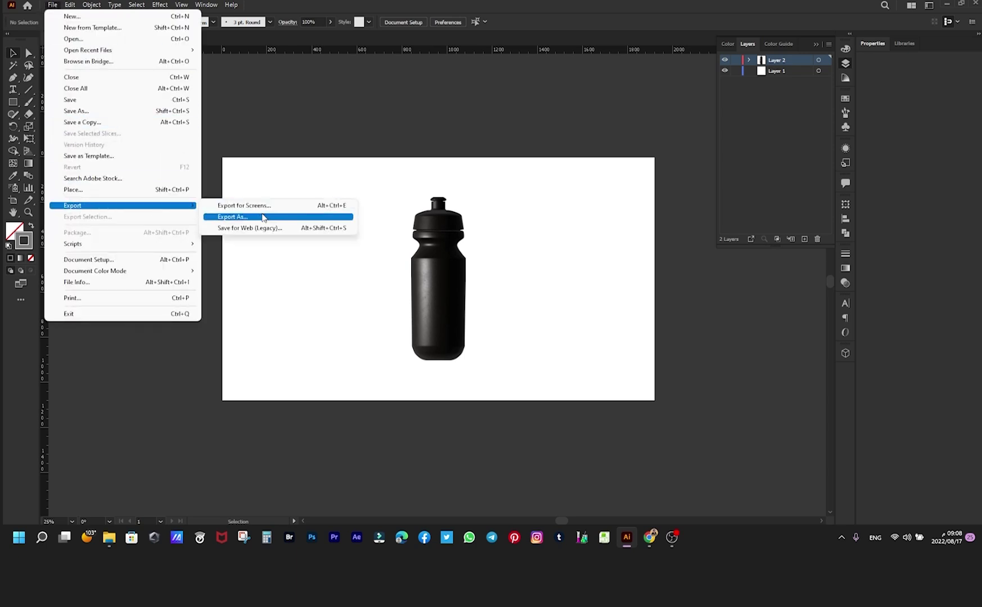
left_click(265, 217)
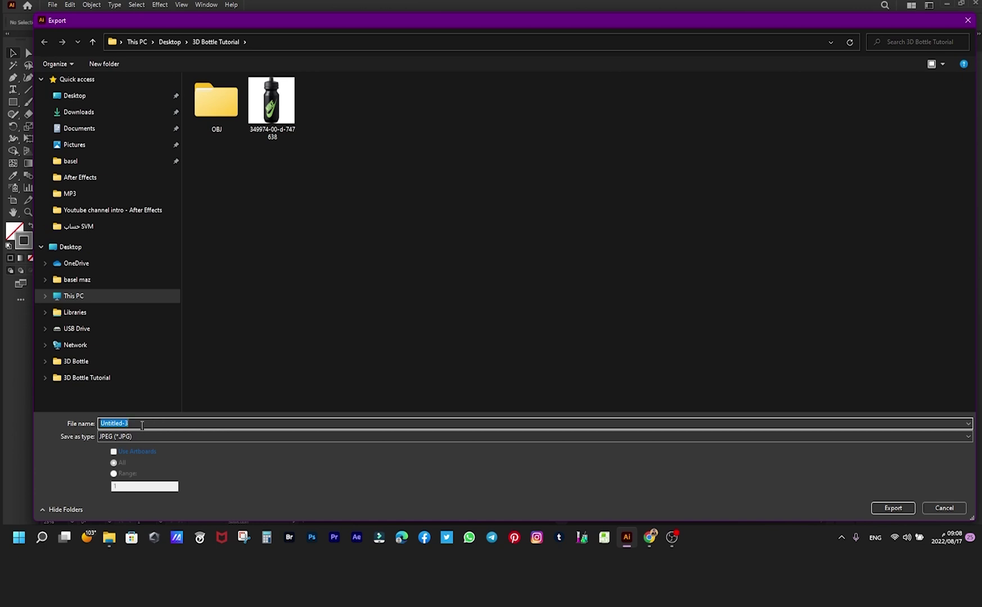
type("3")
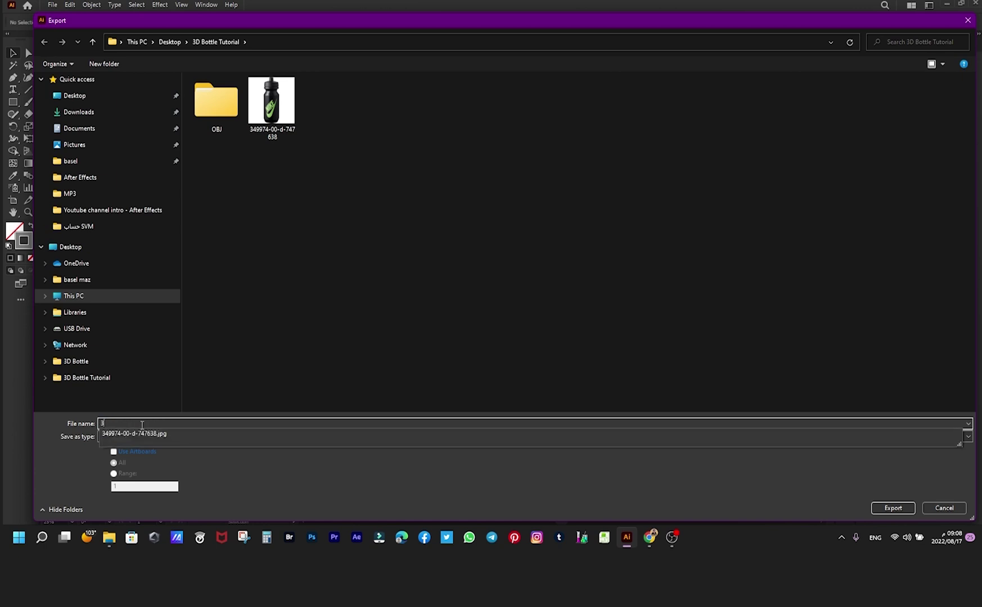
type("D bO")
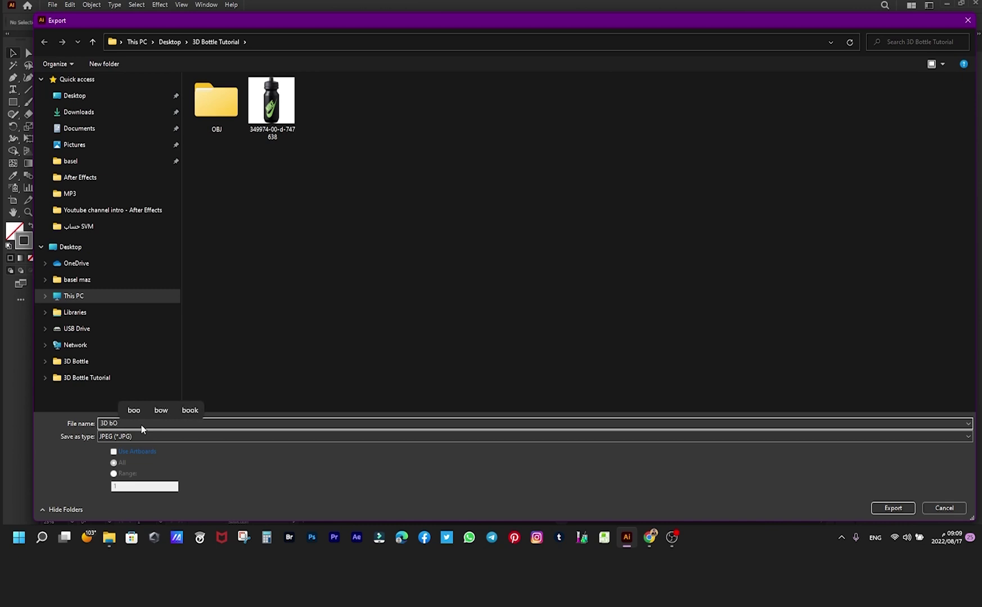
key("BackSpace")
key("BackSpace")
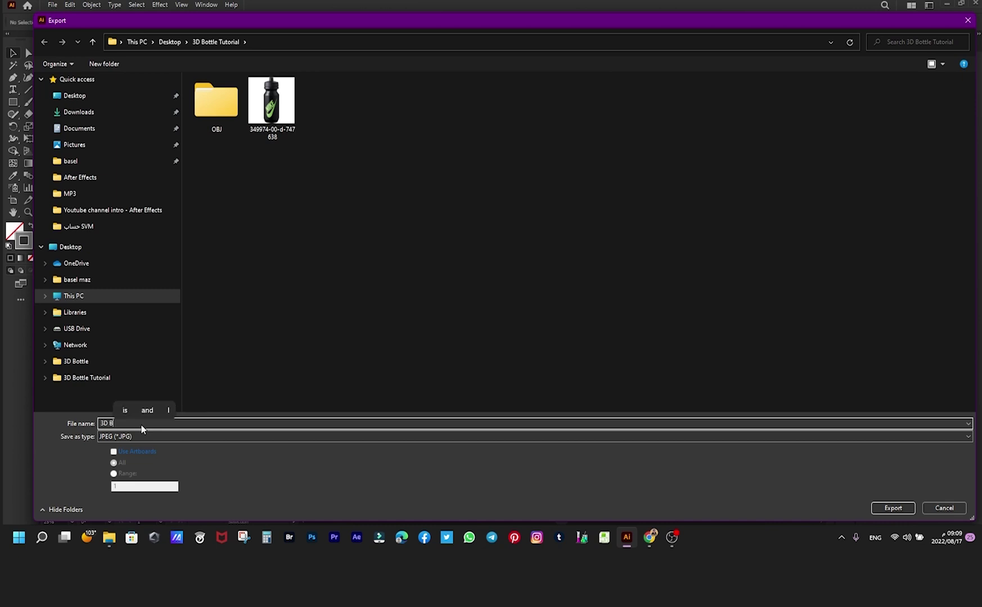
key("BackSpace")
type("Bottle")
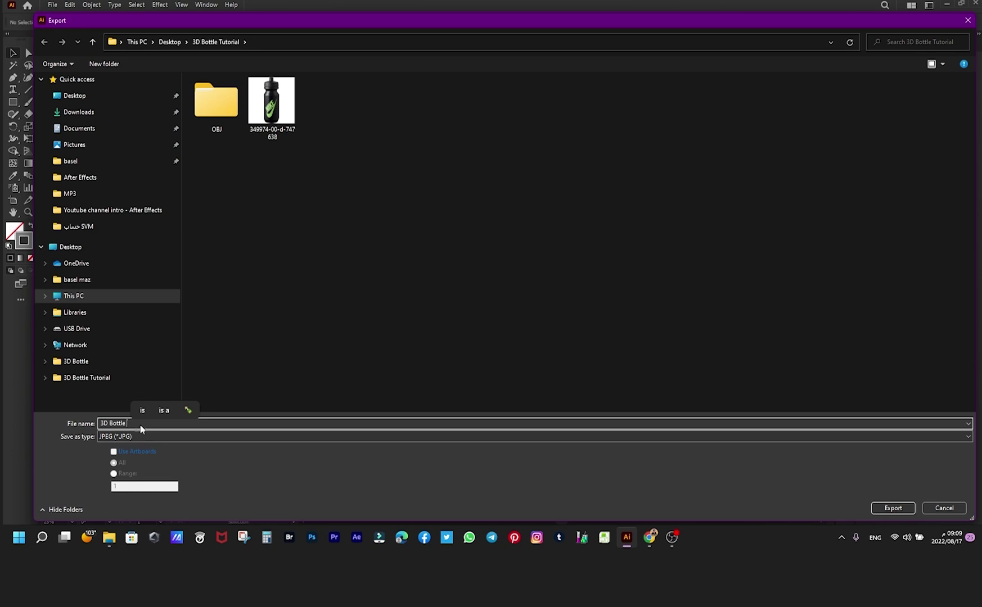
left_click(114, 453)
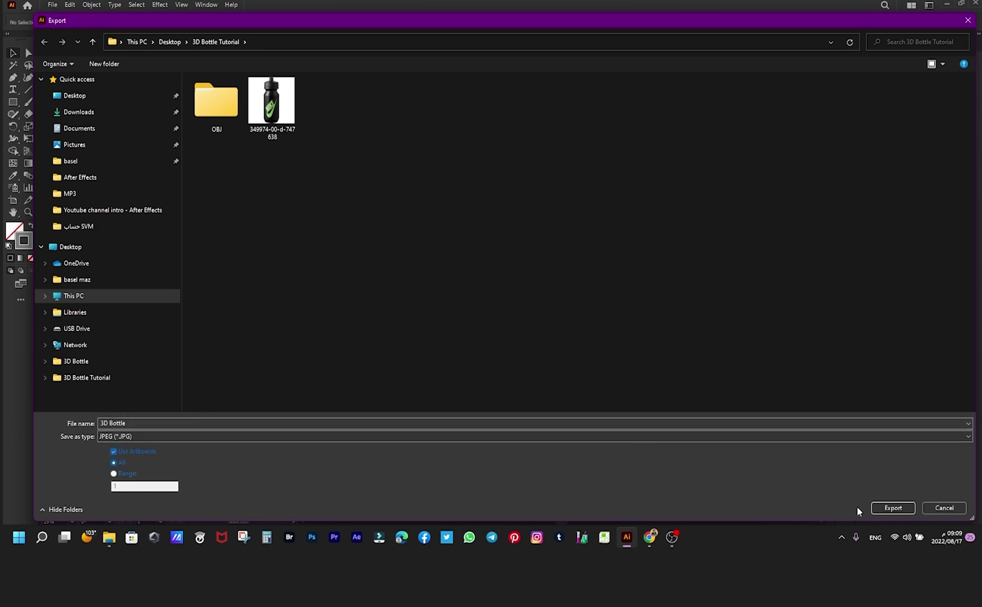
left_click(899, 509)
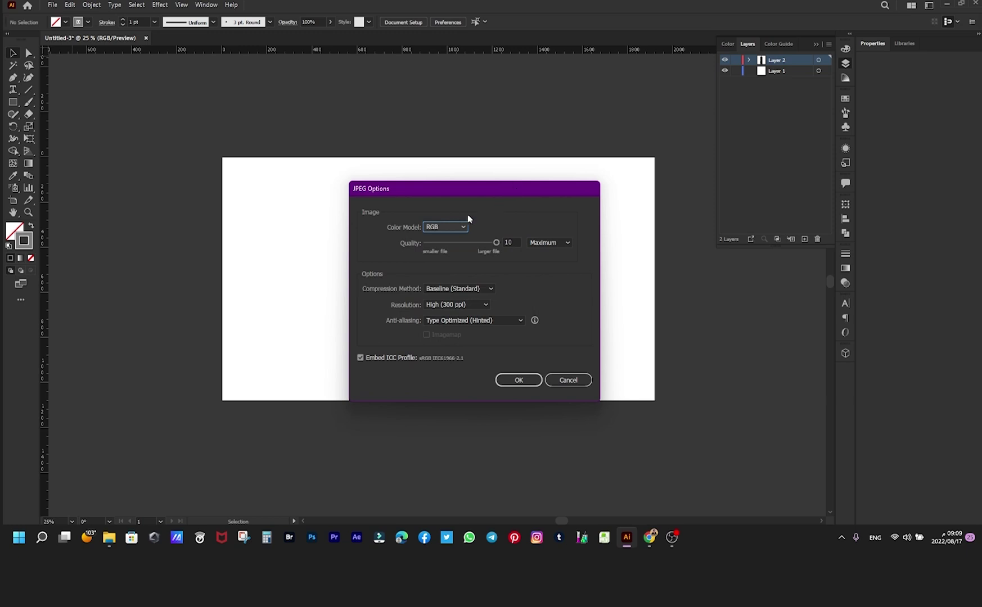
left_click(517, 382)
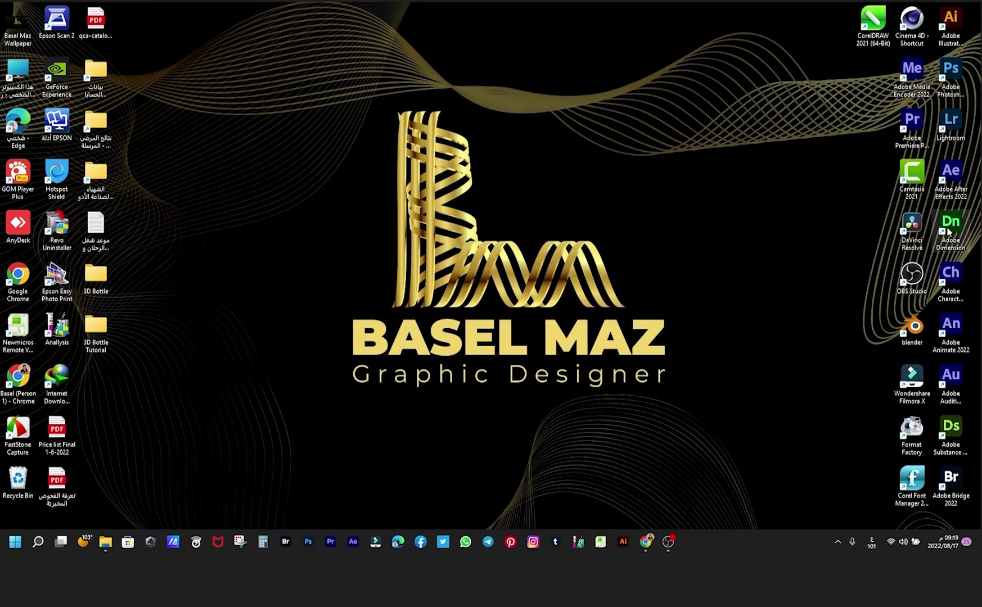
Step: Launch Adobe Dimension, create a new untitled scene, and go to File > Import > 3D Model
double_click(951, 226)
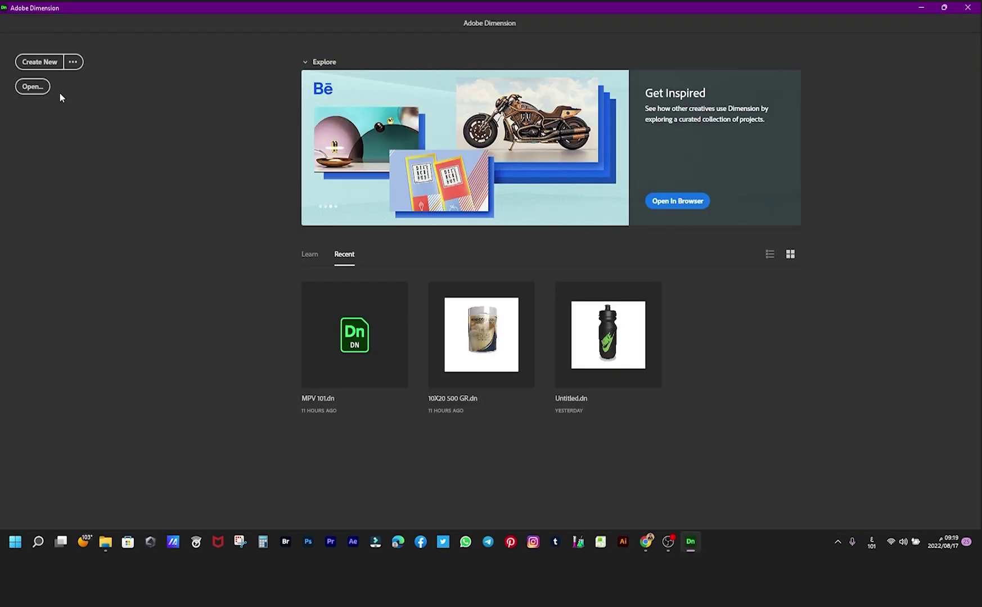
left_click(39, 62)
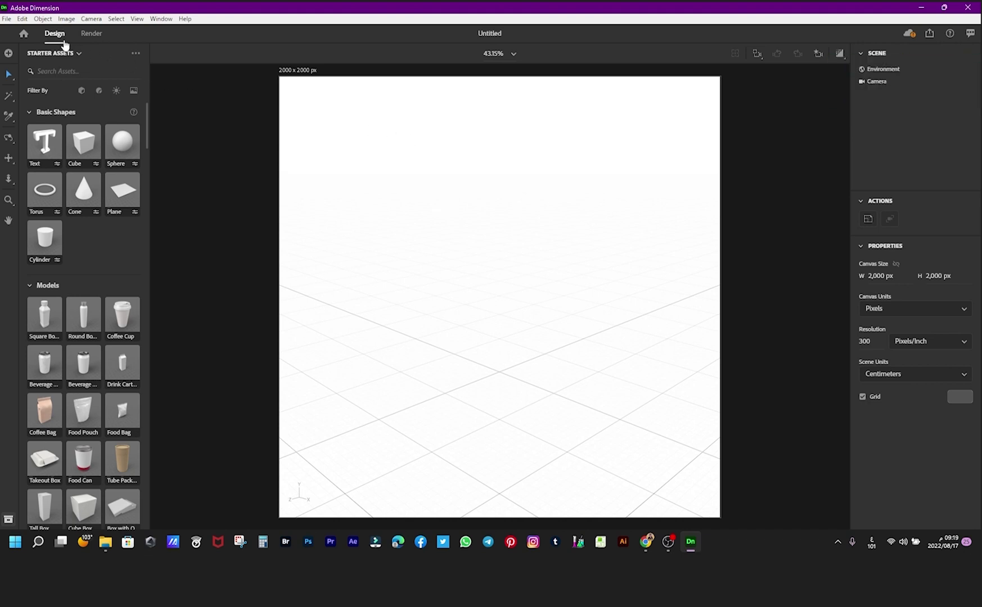
left_click(7, 19)
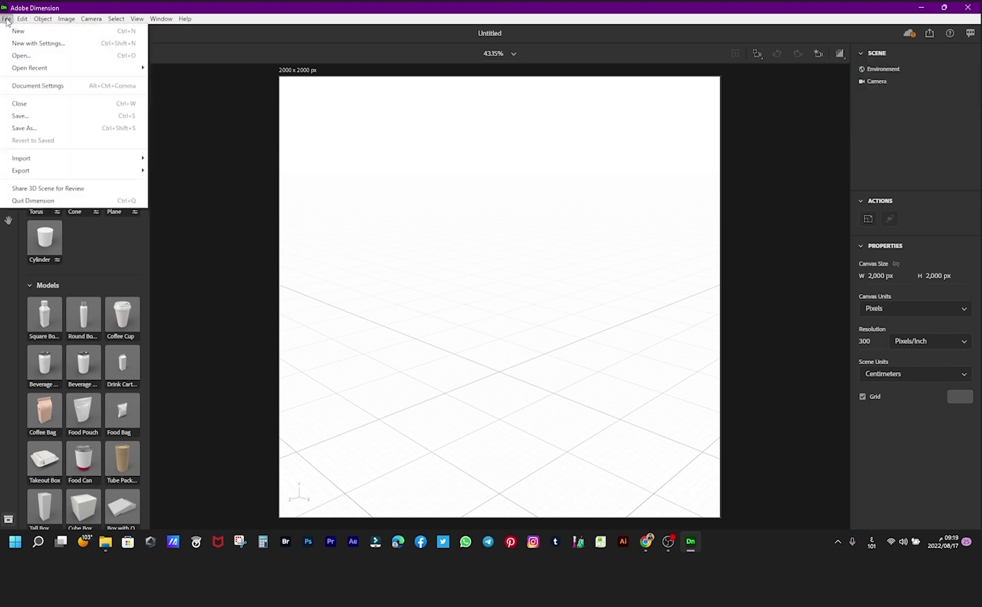
mouse_move(21, 22)
mouse_move(49, 159)
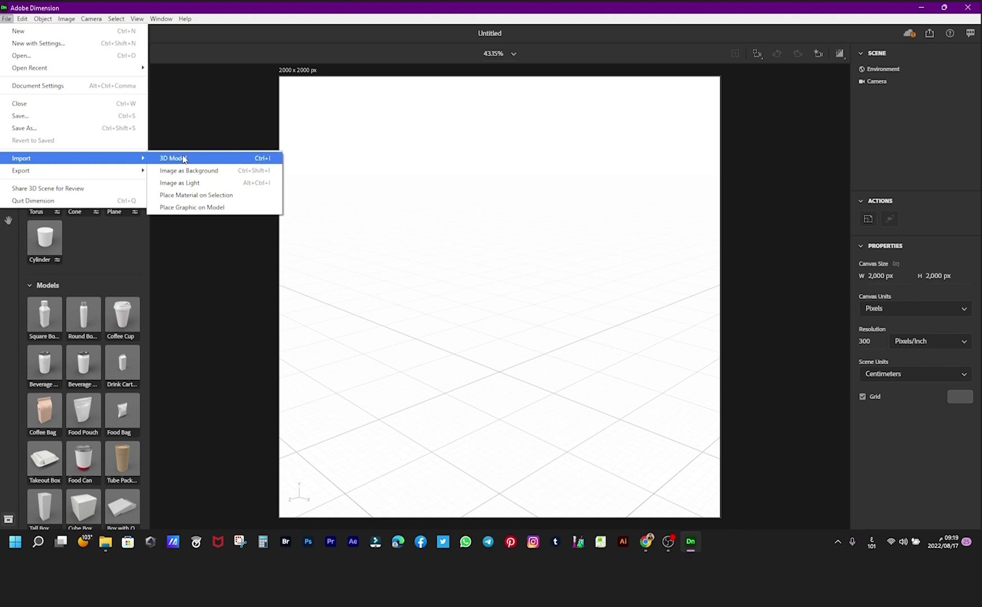
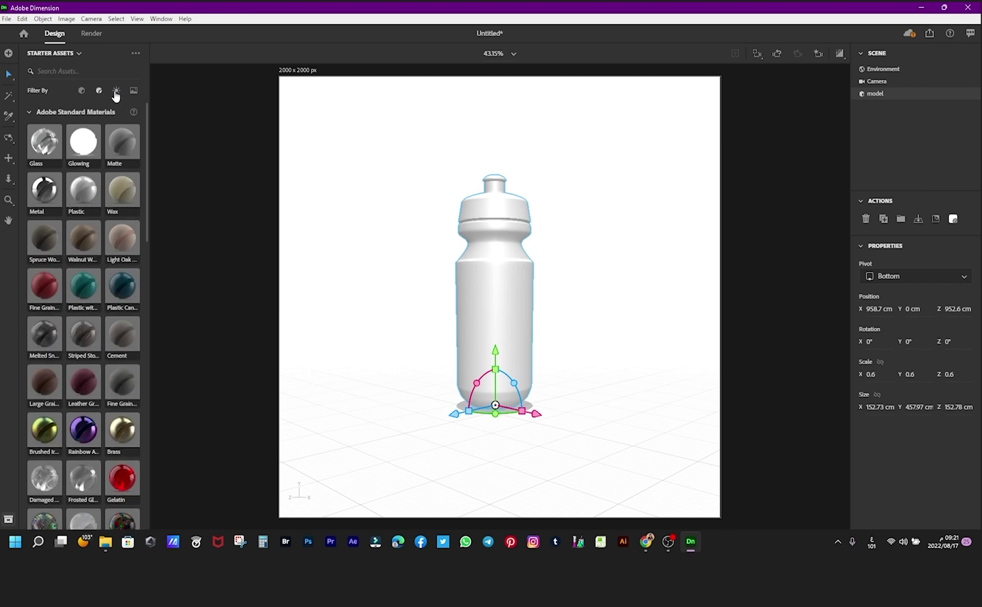
Step: Try Striped Glossy Paper, Ceramic Tiles, Plastic Hexagonal Cube, Felt and Diagonal Paper materials on the bottle
scroll(125, 228, "down", 5)
scroll(125, 228, "down", 4)
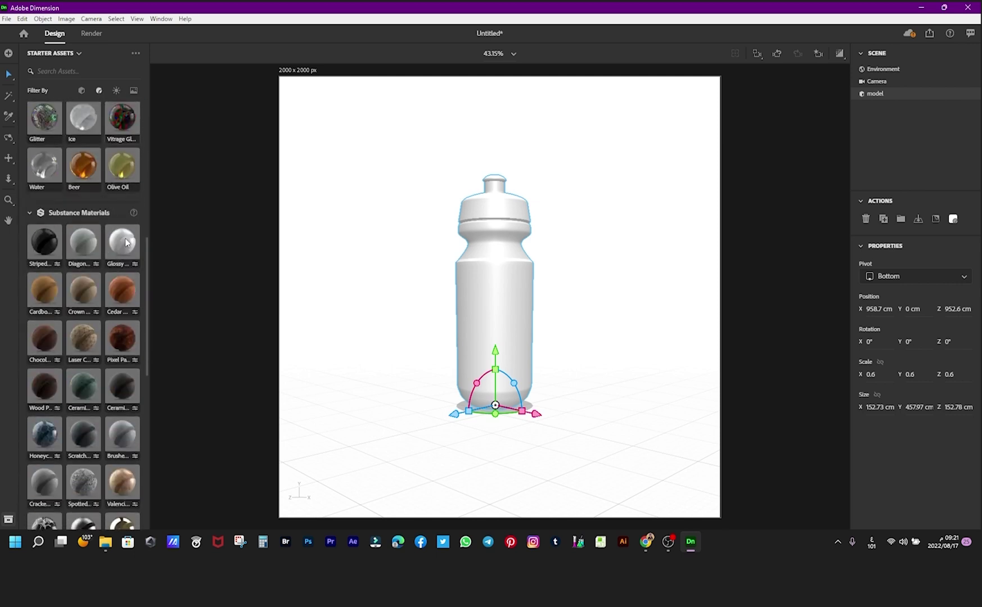
left_click(50, 240)
scroll(125, 293, "down", 3)
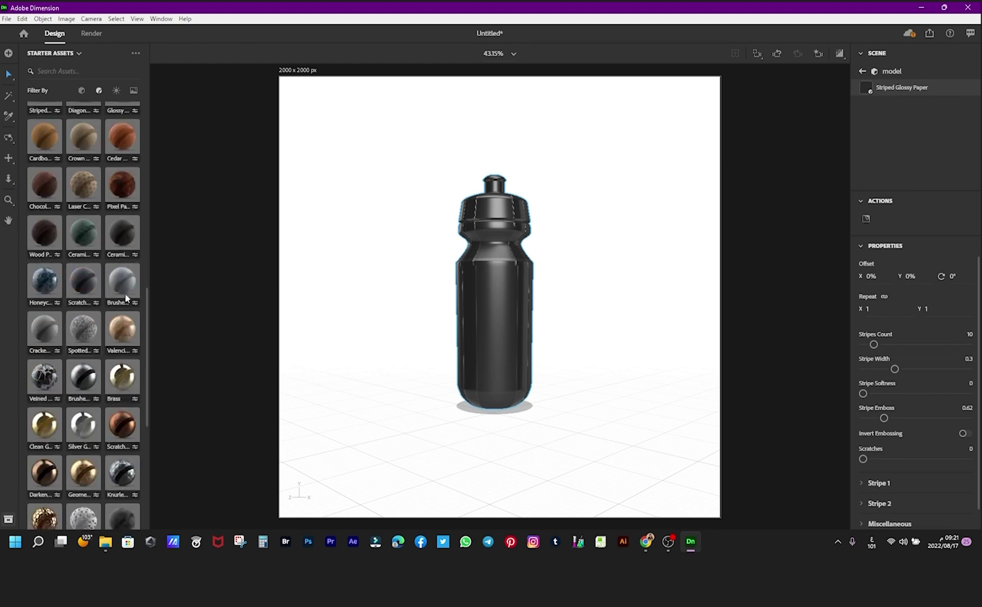
left_click(127, 232)
scroll(128, 254, "down", 4)
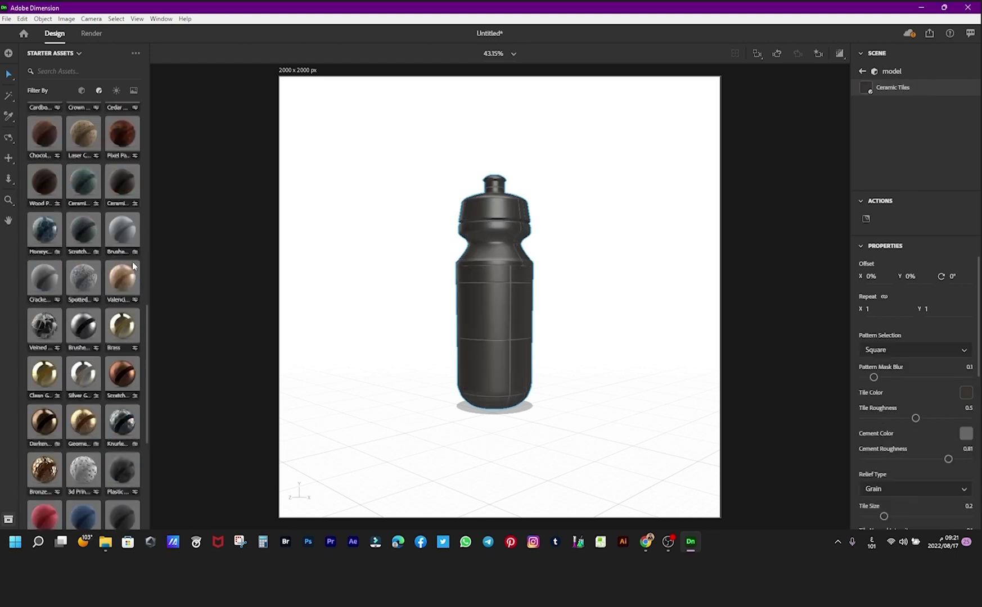
left_click(130, 320)
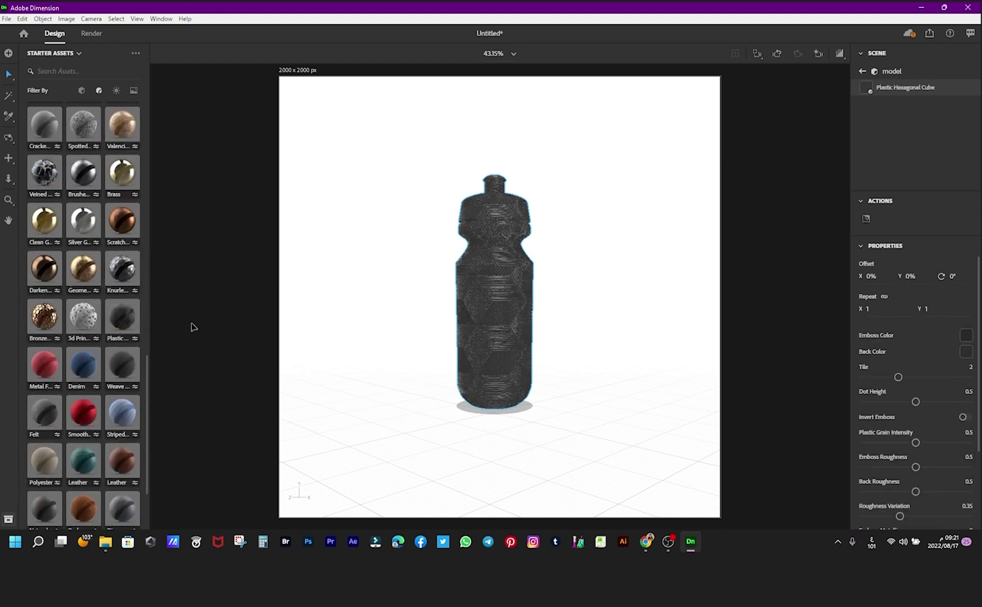
scroll(135, 329, "down", 3)
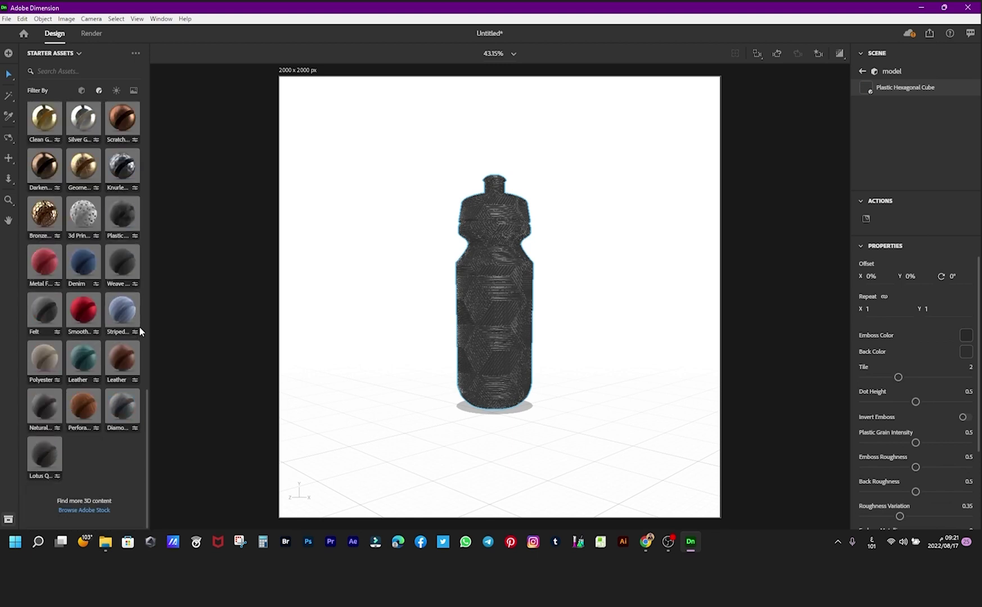
left_click(47, 311)
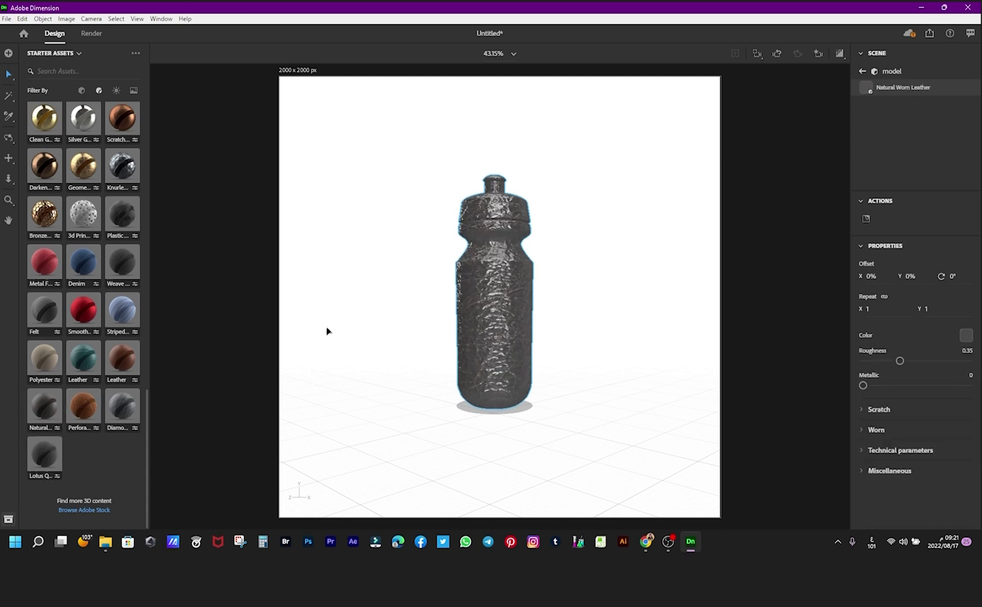
scroll(127, 251, "up", 5)
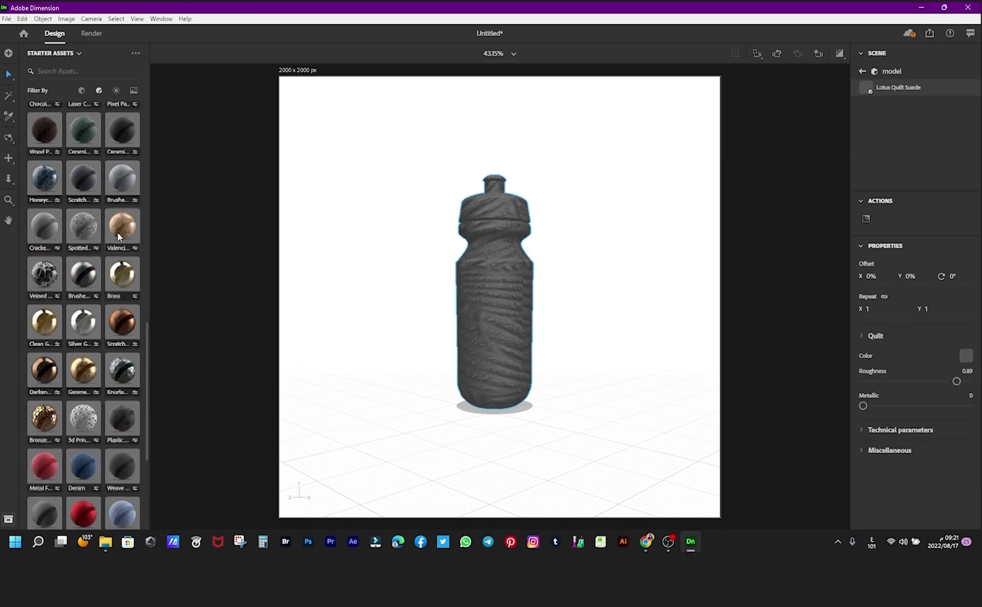
scroll(119, 236, "up", 5)
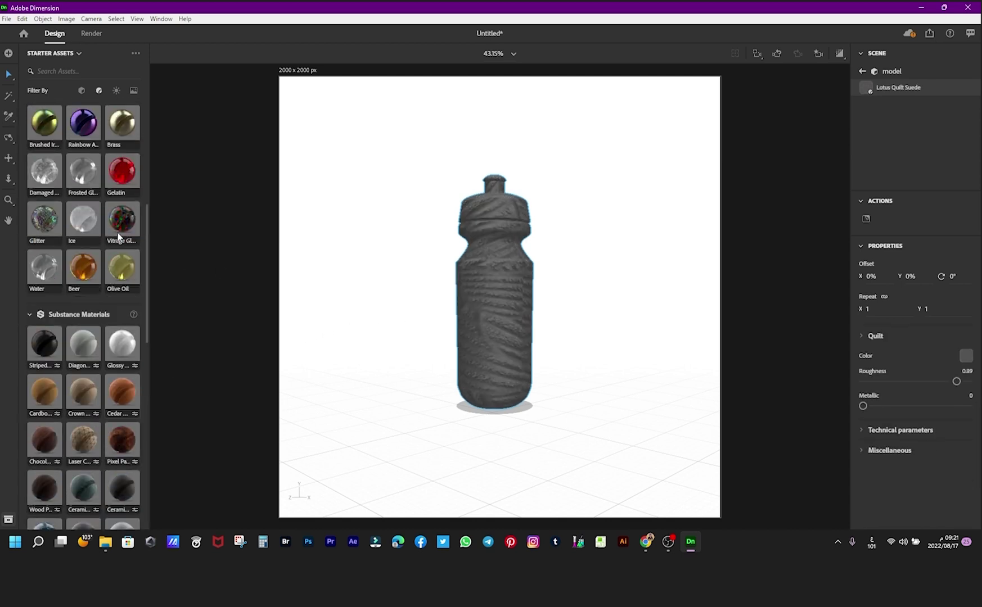
left_click(81, 352)
scroll(128, 267, "up", 5)
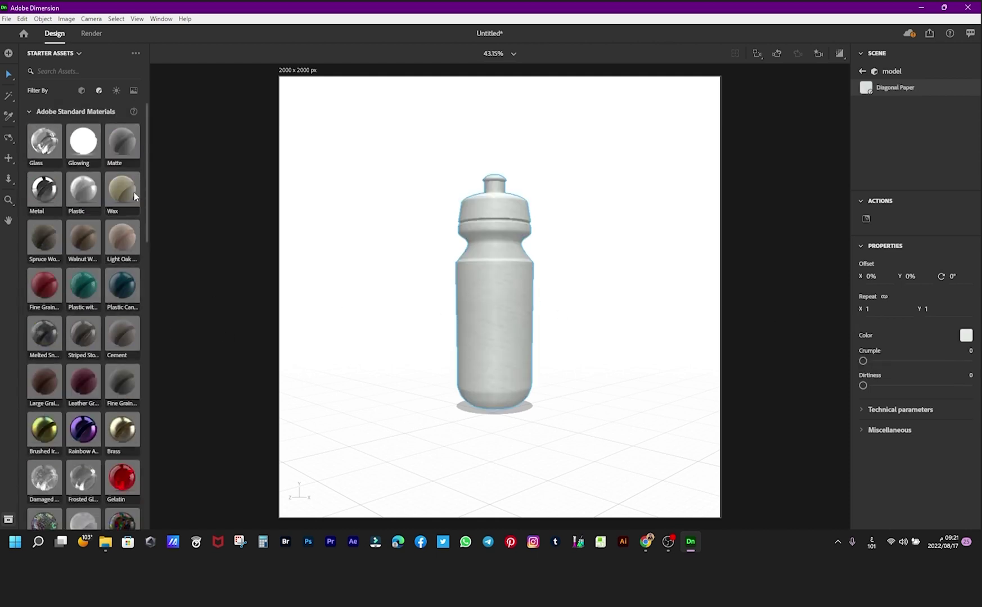
Step: Apply the Matte material and set its base colour to near-black 2B2B2B
left_click(118, 138)
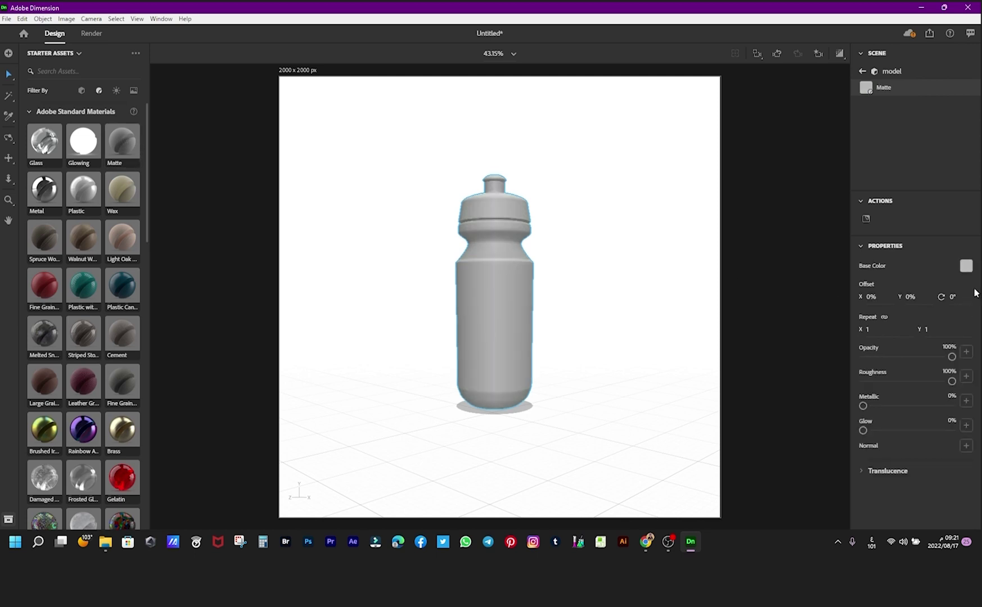
left_click(966, 267)
mouse_move(824, 282)
left_mouse_down()
mouse_move(823, 299)
mouse_move(815, 294)
left_mouse_up()
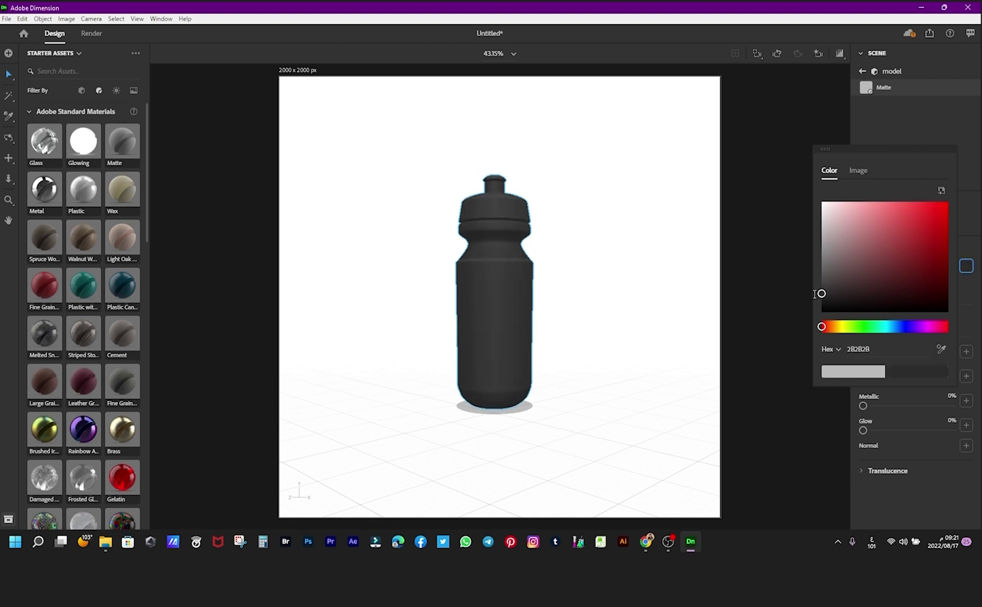
left_click(732, 232)
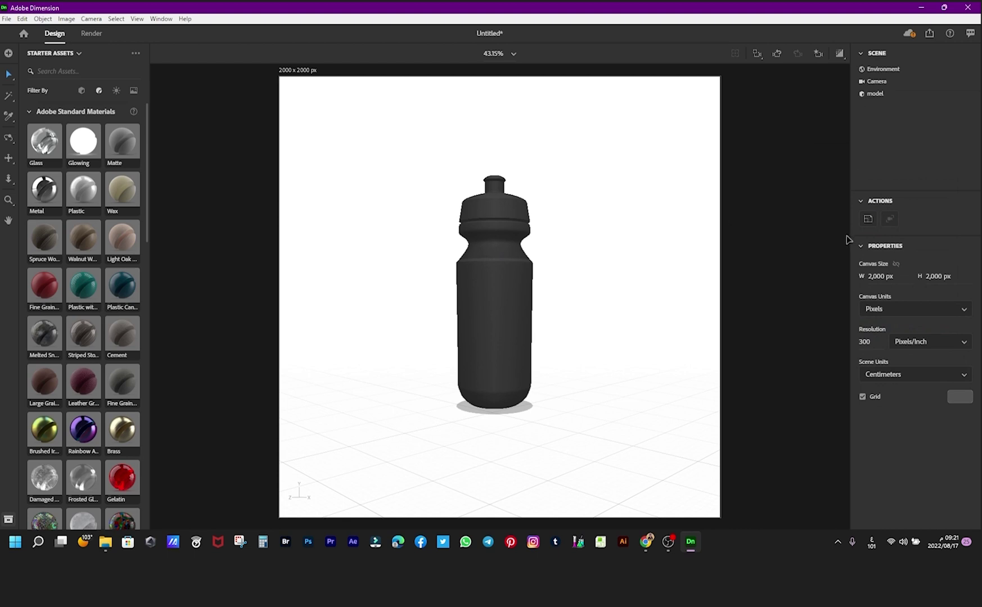
Step: Add the Sun light and lower its intensity, angle and height to lengthen the shadow
left_click(116, 91)
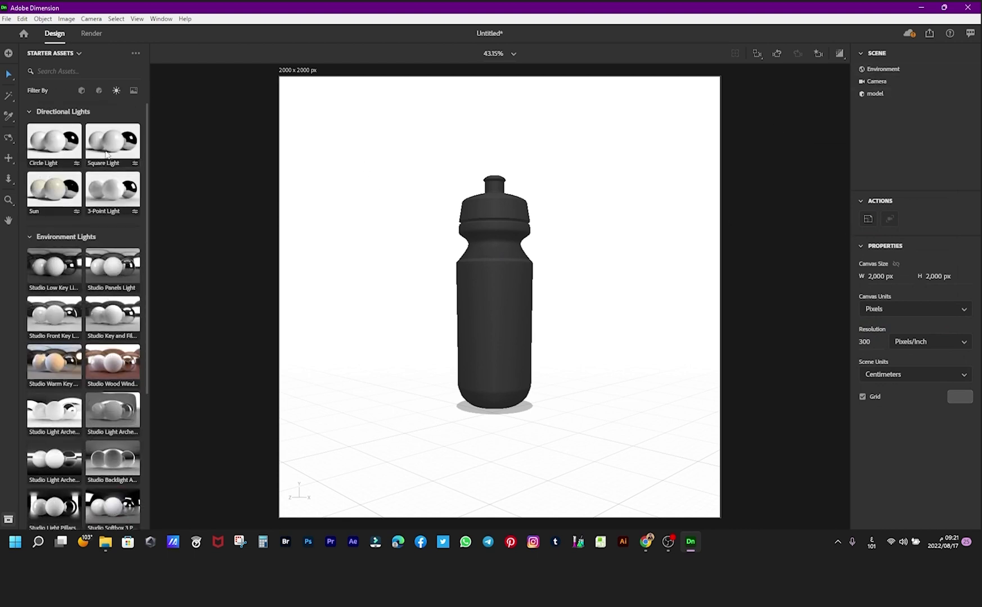
left_click(73, 187)
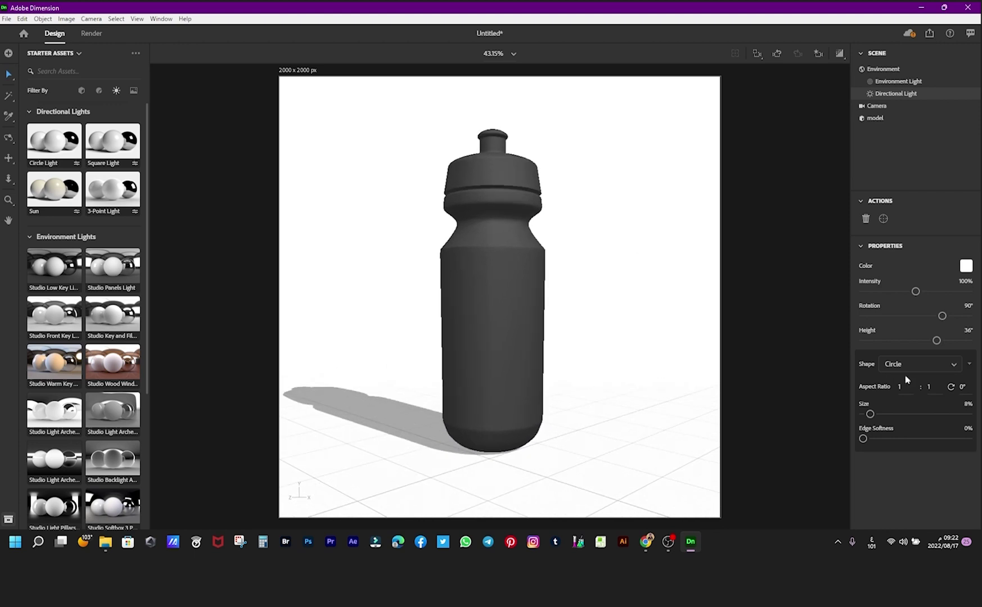
left_click_drag(916, 291, 891, 292)
left_click_drag(942, 316, 938, 340)
left_click_drag(870, 414, 917, 440)
Step: Rotate the sun to shift the bottle's shadow and give the light a darker colour
left_click(897, 94)
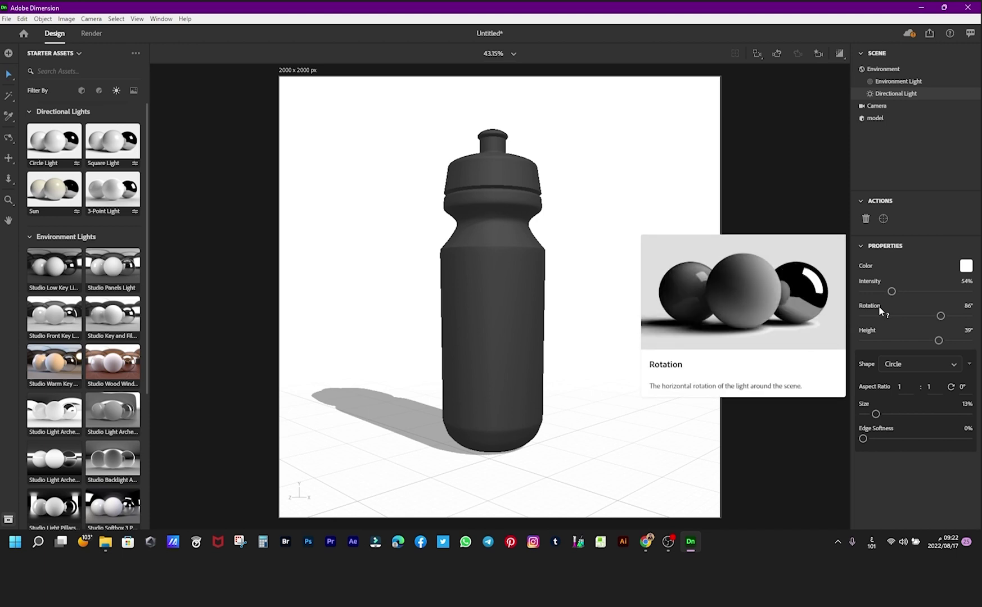
left_click_drag(940, 316, 939, 340)
left_click(918, 366)
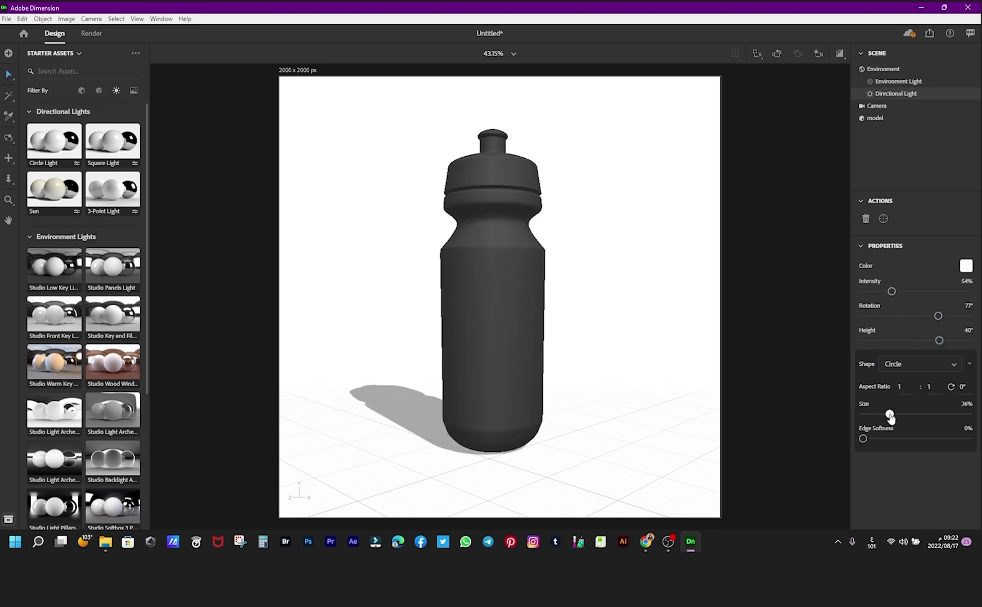
left_click(966, 265)
left_click(821, 291)
left_click(752, 303)
Step: Raise the sun's height slightly to shorten the shadow
left_click(861, 202)
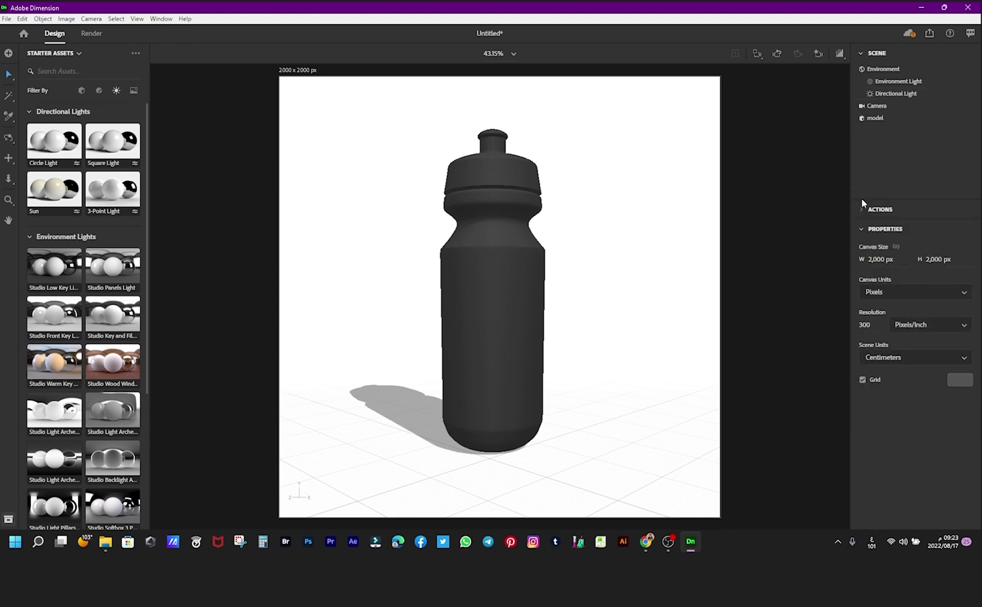
left_click(862, 230)
left_click(861, 501)
left_click(863, 477)
left_click(862, 502)
left_click(862, 521)
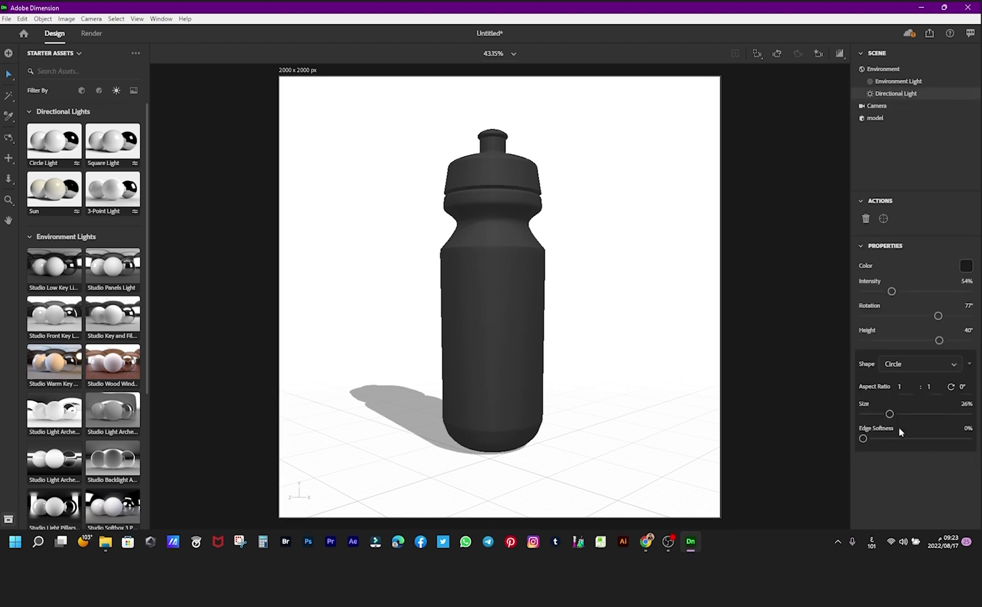
mouse_move(939, 341)
left_mouse_down()
mouse_move(964, 341)
mouse_move(947, 340)
left_mouse_up()
Step: Set the sun to 46% intensity, 77° rotation and 22° height, swinging the shadow left
left_click(541, 262)
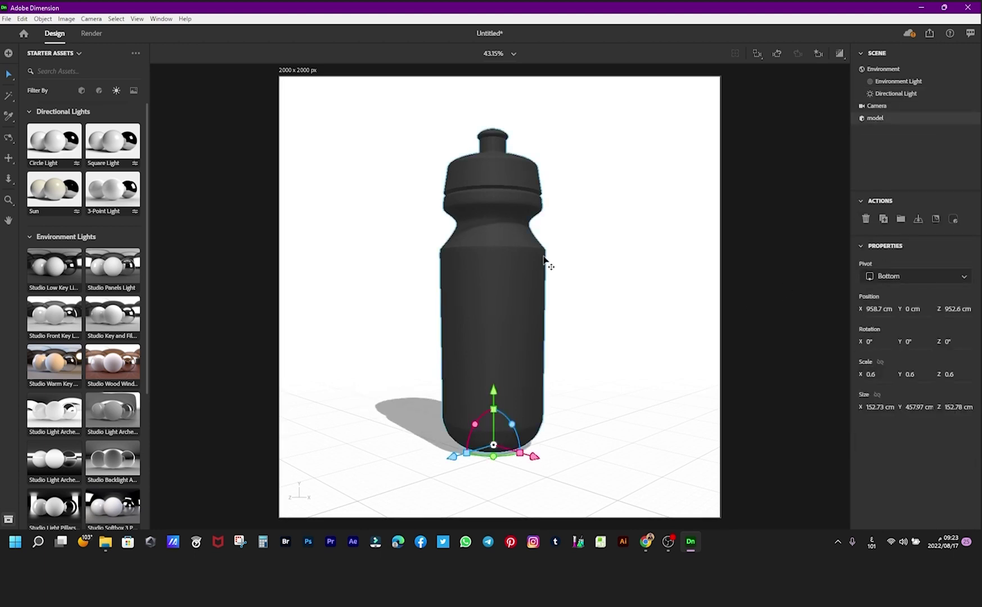
scroll(544, 262, "up", 2)
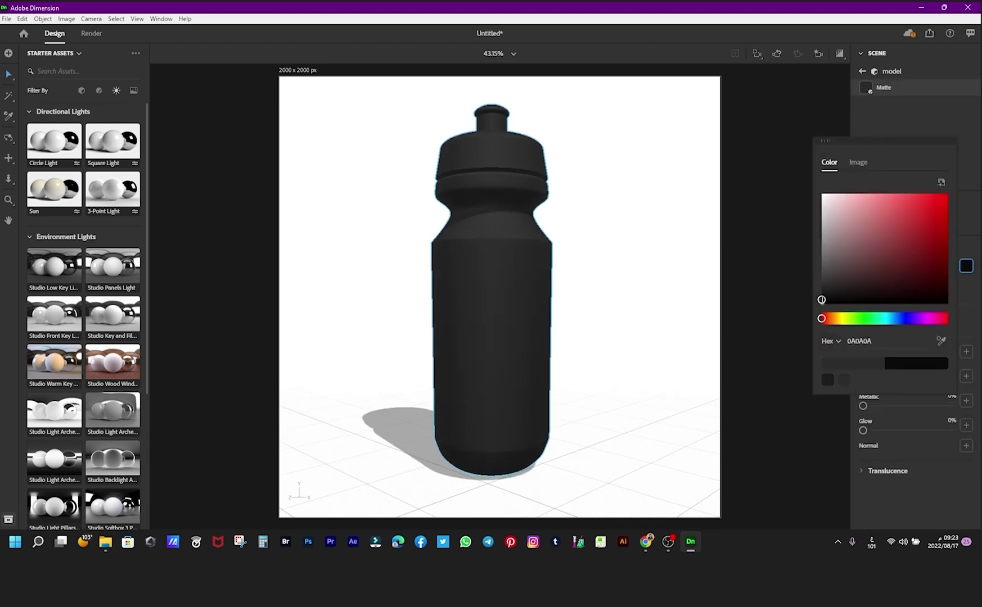
left_click(782, 306)
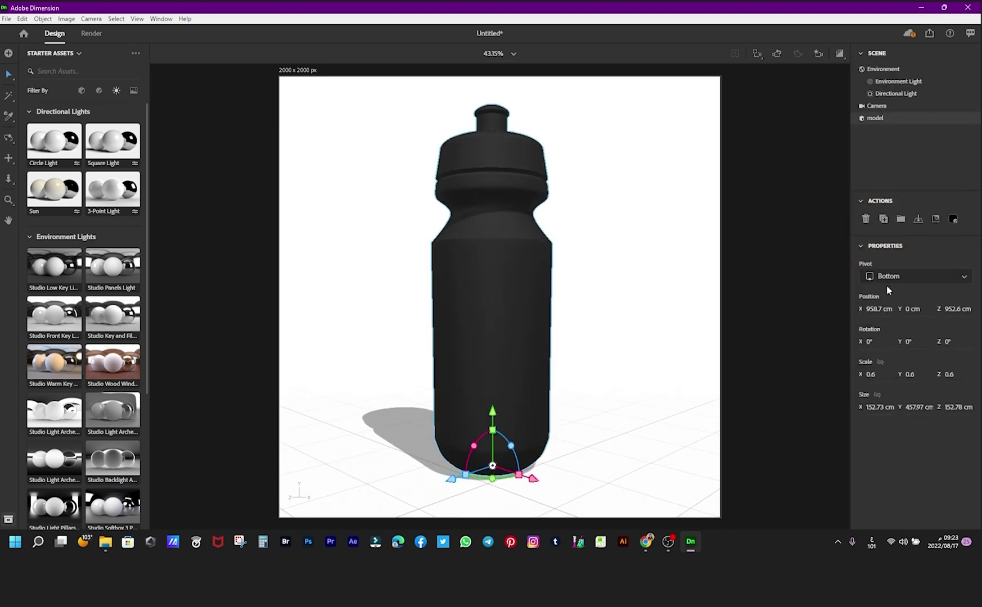
left_click(895, 95)
left_click_drag(890, 292, 887, 292)
mouse_move(946, 341)
left_mouse_down()
mouse_move(928, 341)
mouse_move(937, 341)
left_mouse_up()
mouse_move(938, 316)
left_mouse_down()
mouse_move(927, 317)
mouse_move(937, 318)
left_mouse_up()
left_click(799, 280)
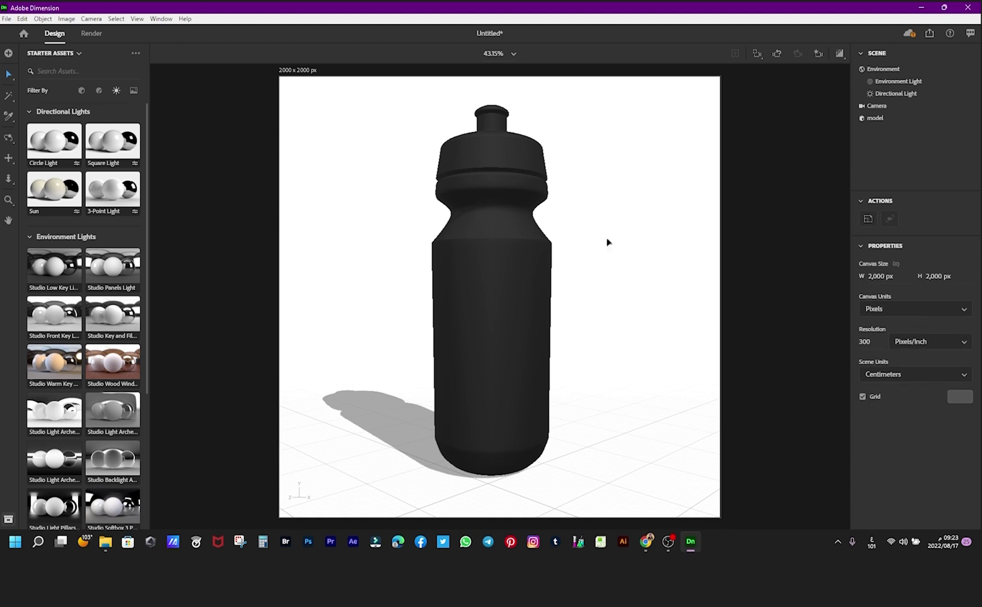
left_click(508, 291)
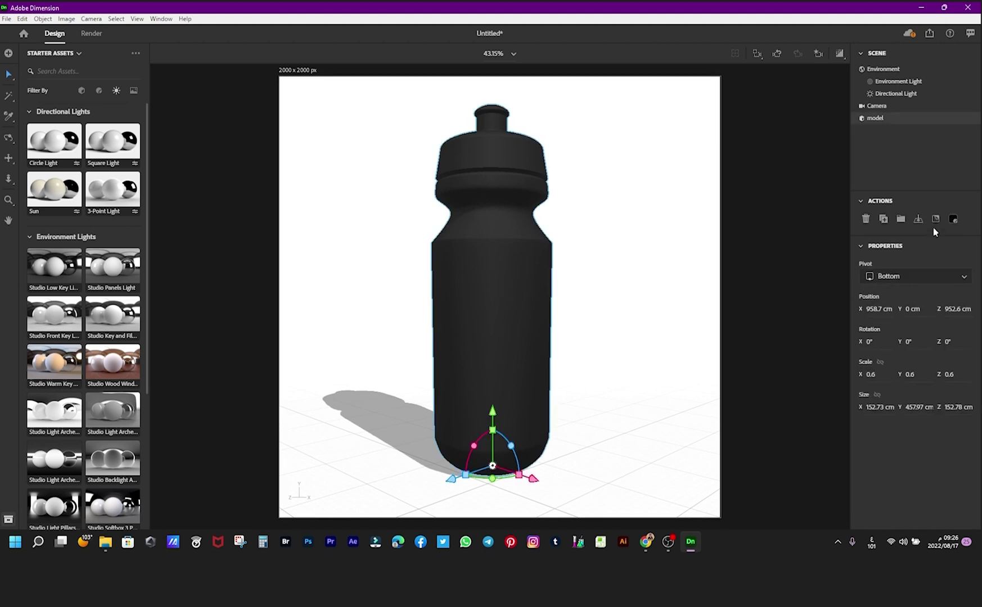
Step: Place Nike-Logo-PNG11 as a decal, moved lower, rotated -48° and scaled to 324% by 310.1%
left_click(935, 219)
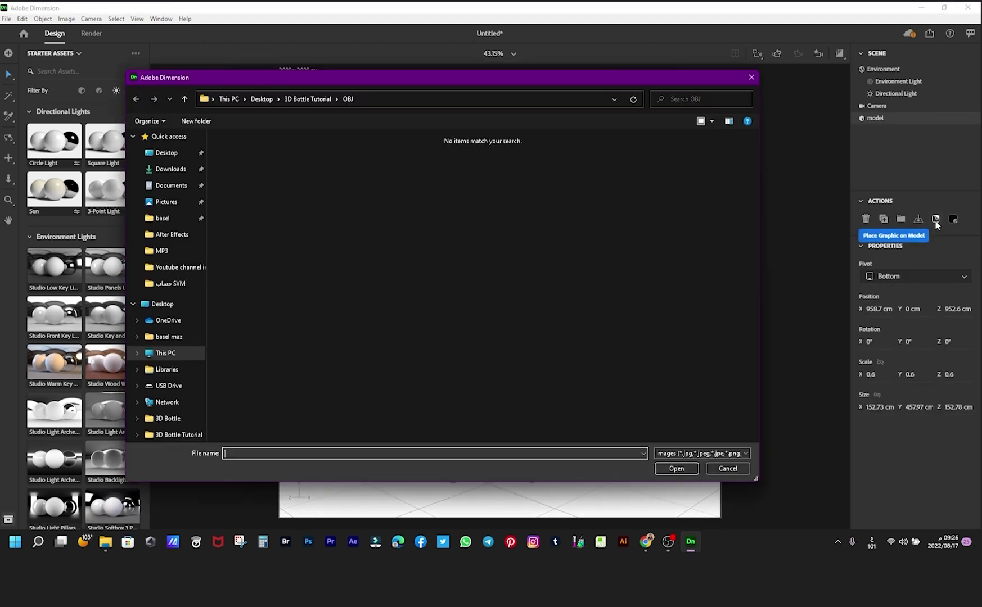
left_click(167, 153)
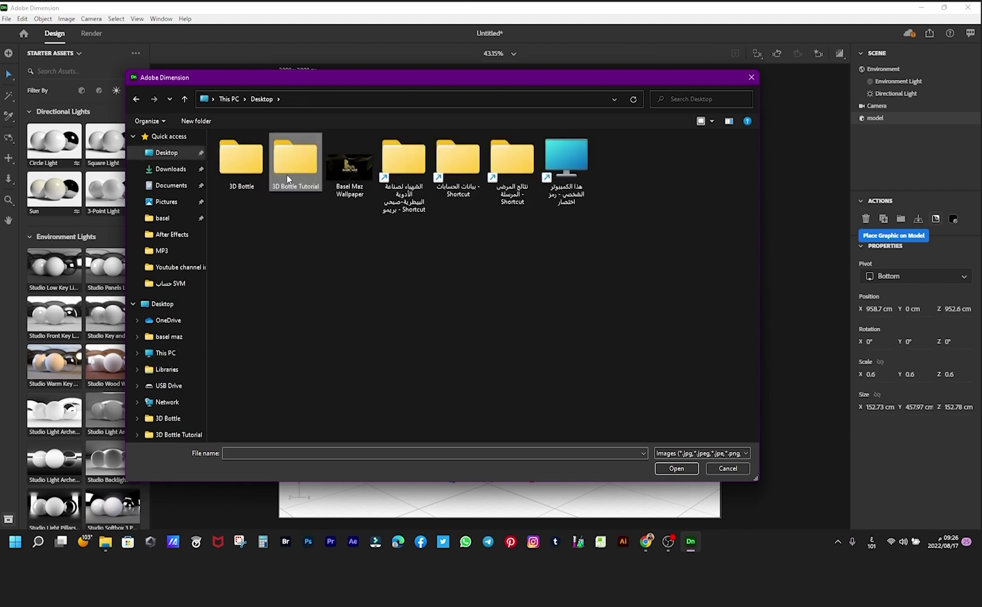
double_click(296, 158)
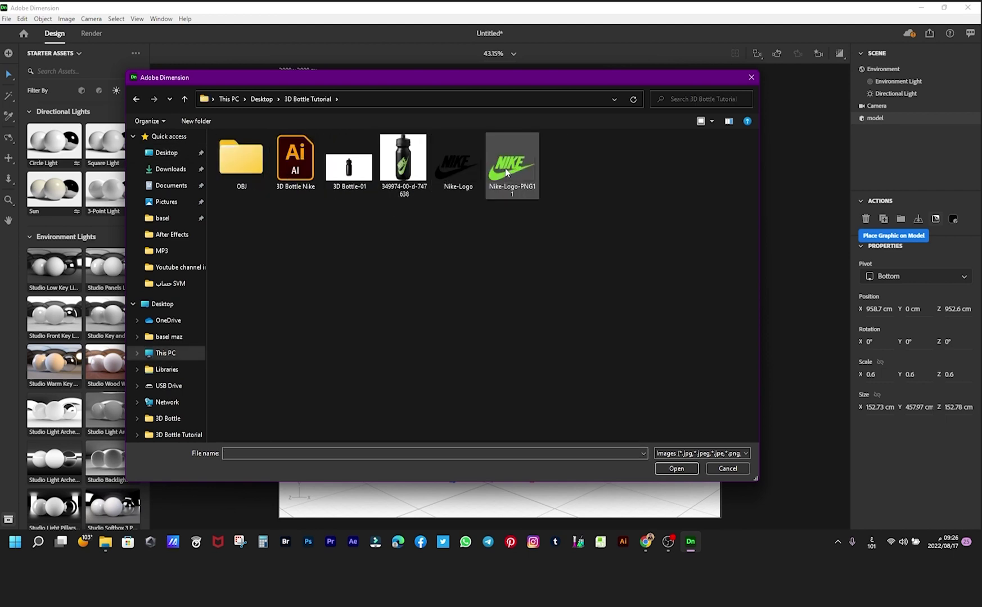
left_click(518, 173)
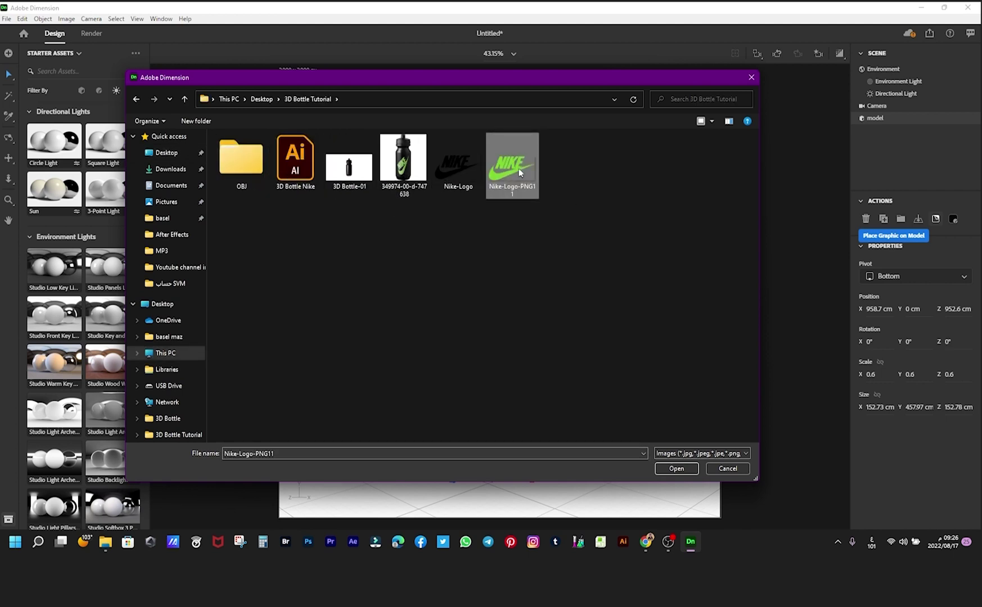
left_click(674, 467)
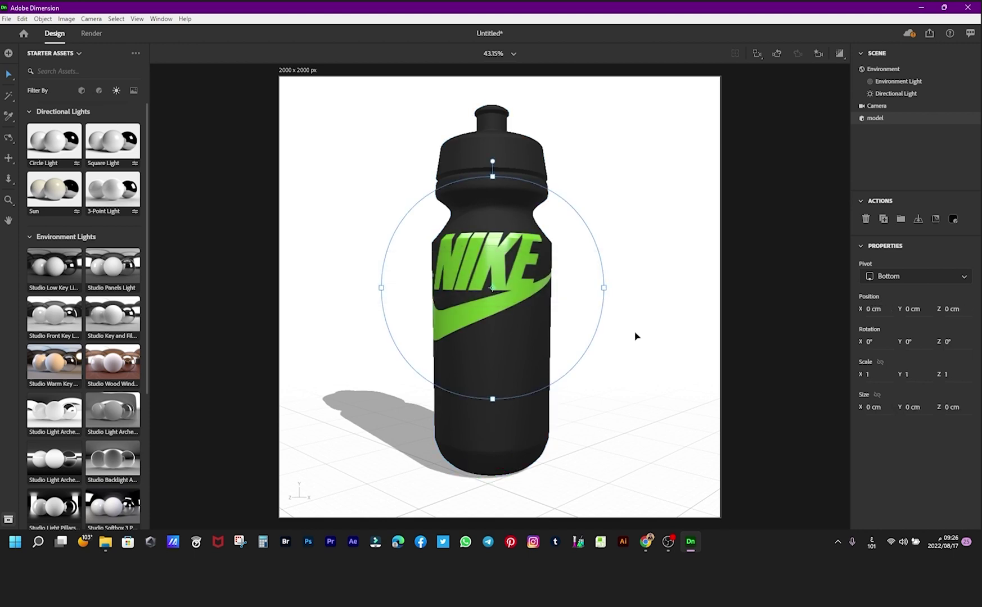
left_click_drag(510, 286, 522, 352)
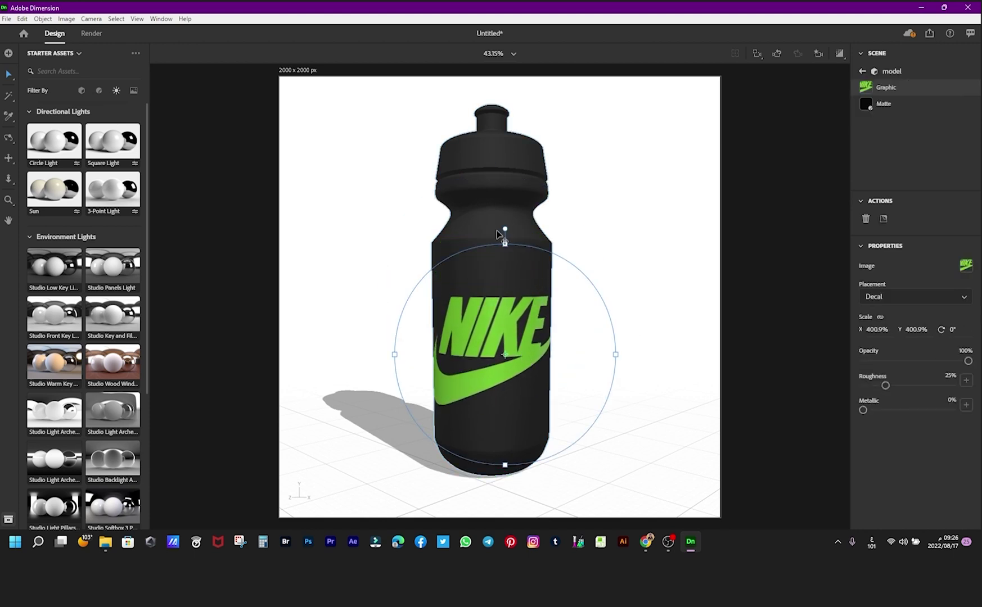
left_click_drag(505, 245, 440, 293)
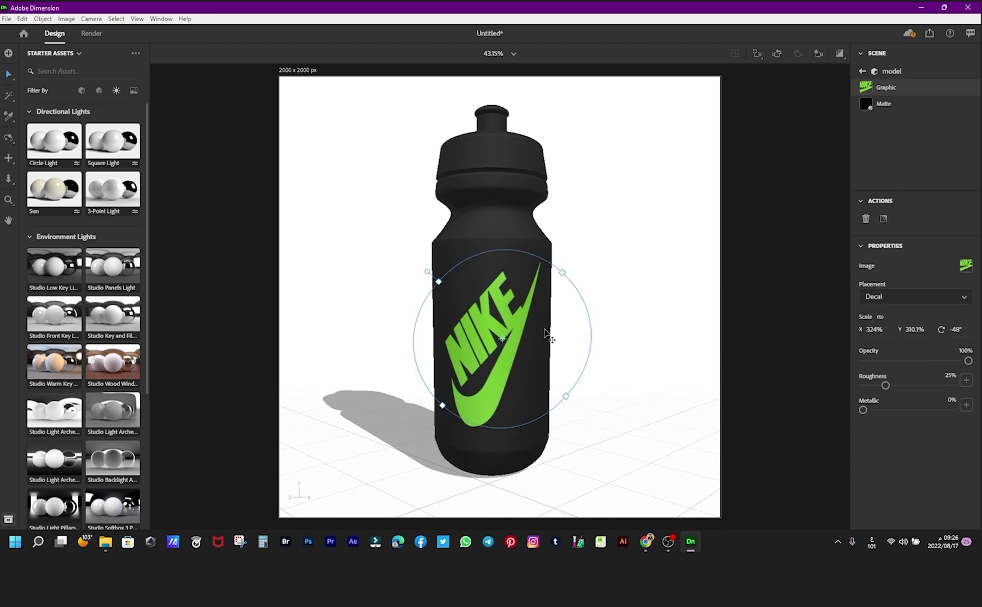
left_click(740, 274)
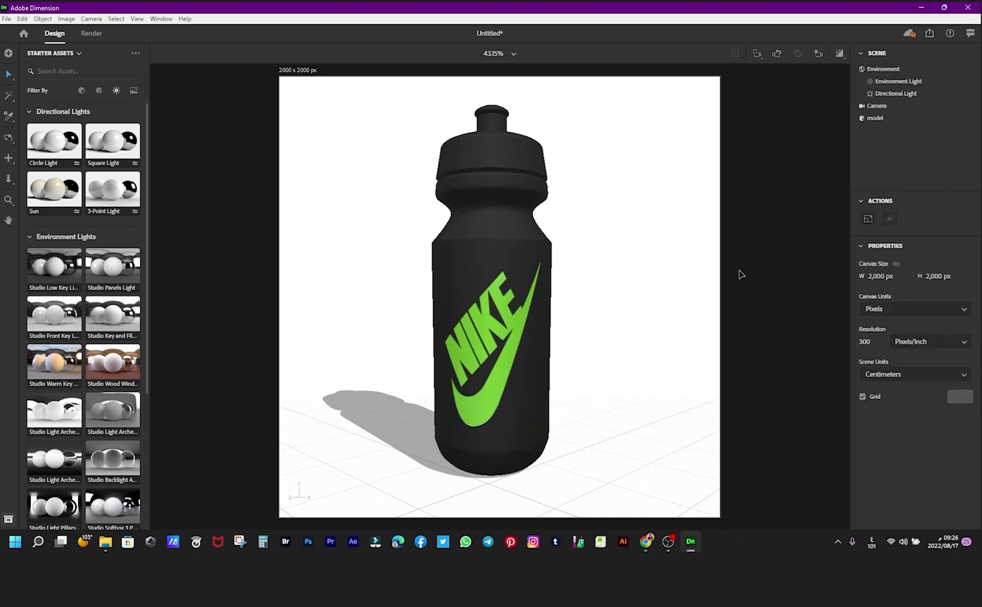
Step: With render preview on, raise the directional light to 99% intensity and add a Square Light
left_click(839, 54)
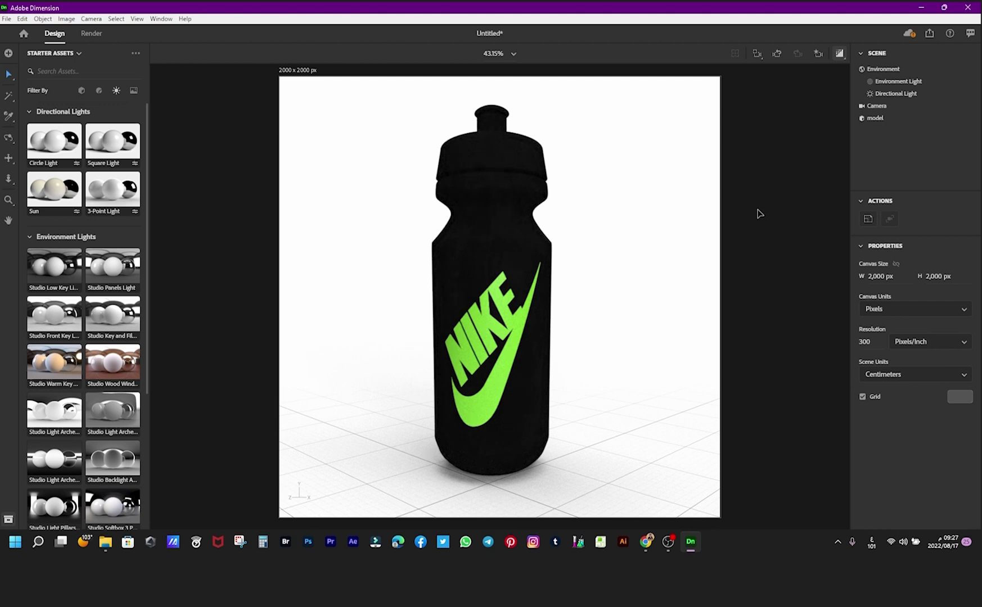
left_click(432, 180)
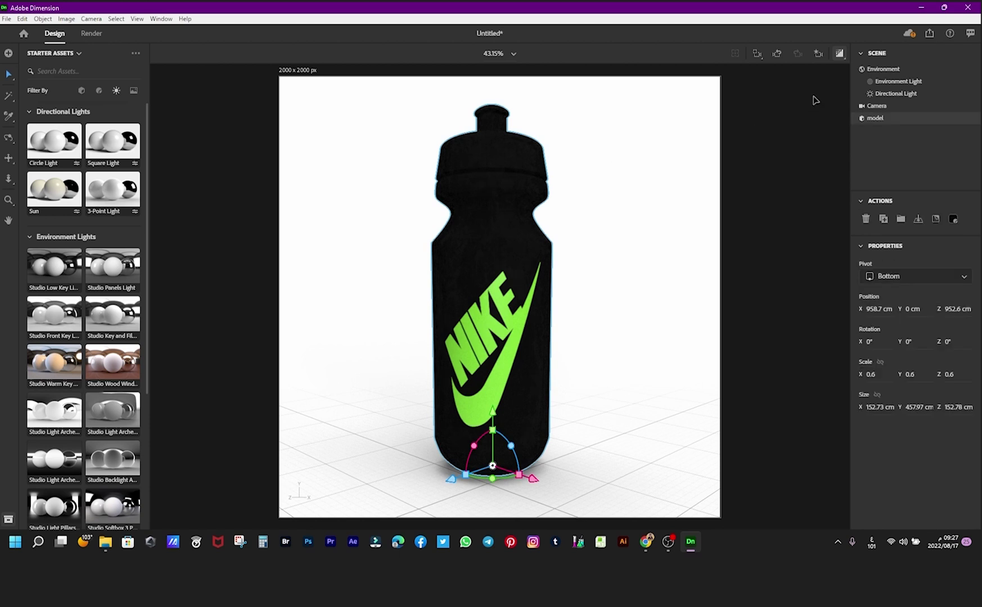
left_click(900, 94)
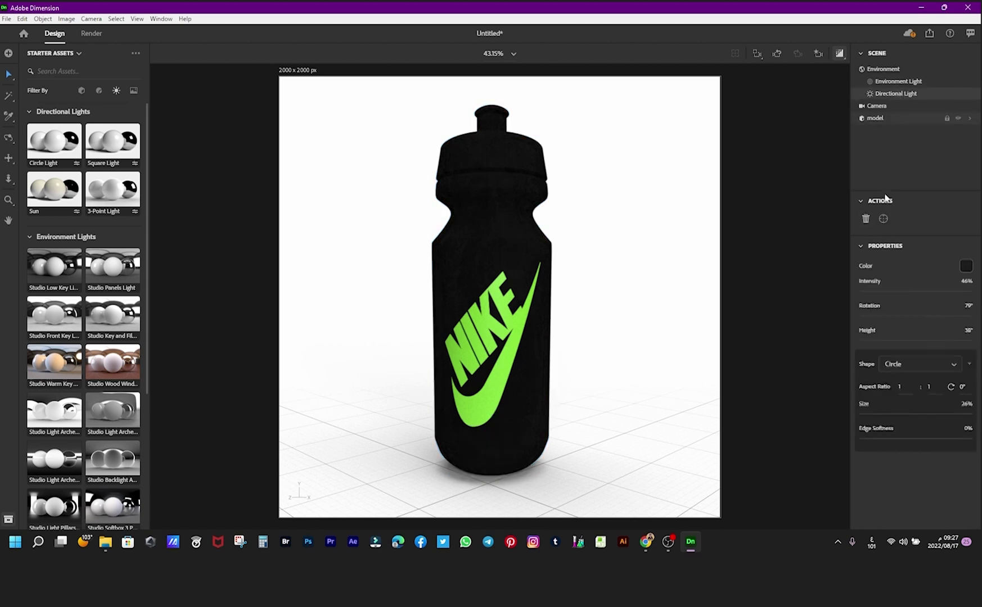
left_click_drag(887, 292, 916, 293)
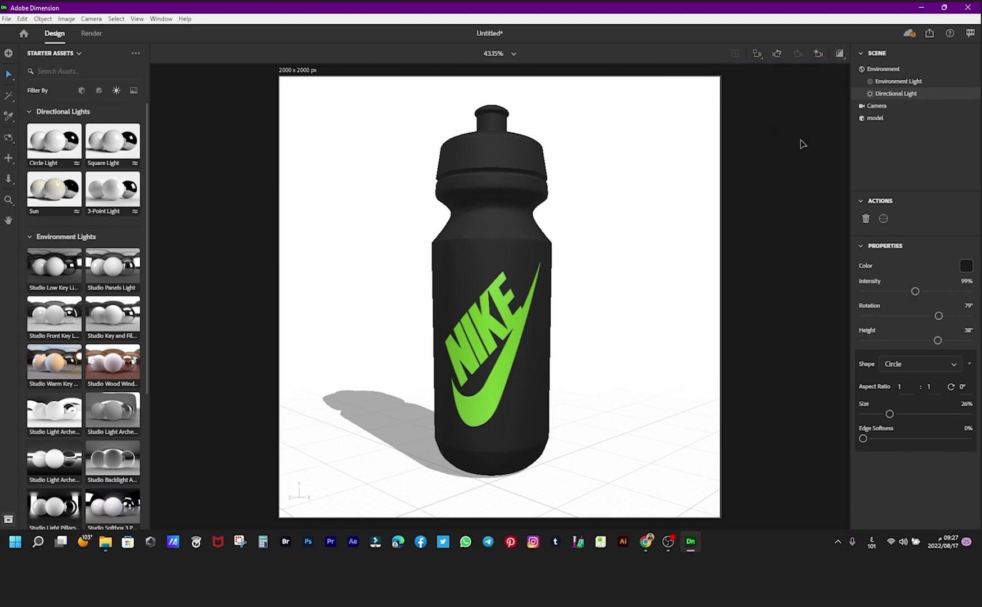
left_click(839, 53)
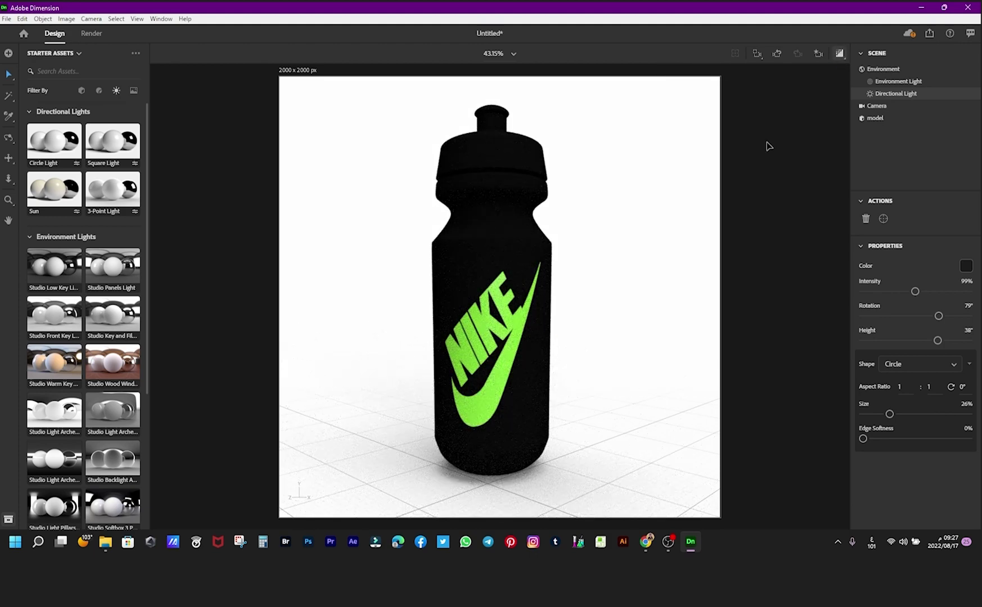
left_click(104, 147)
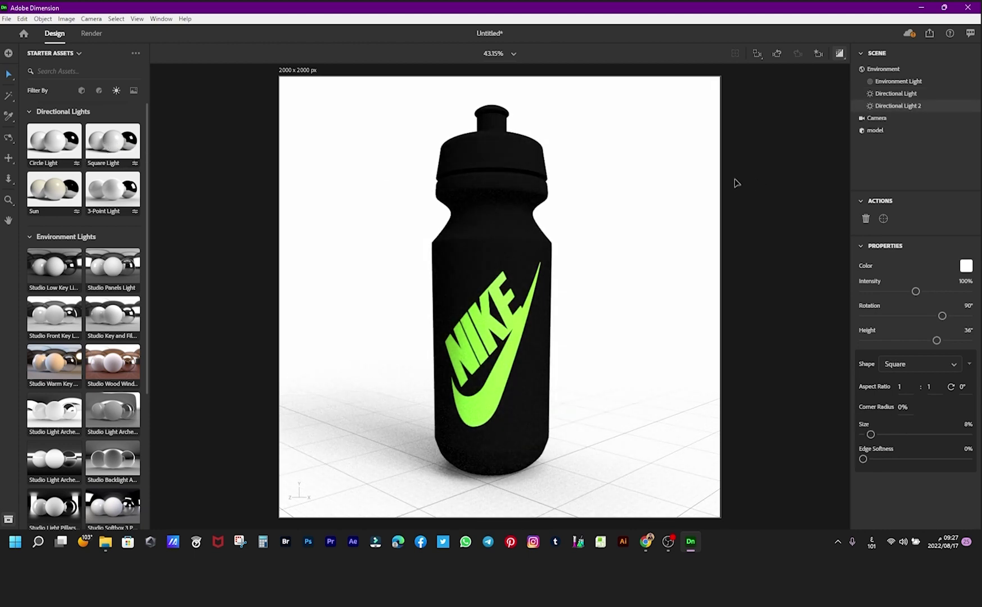
Step: Lift the bottle's Matte base colour from near-black to a dark charcoal grey
left_click(67, 268)
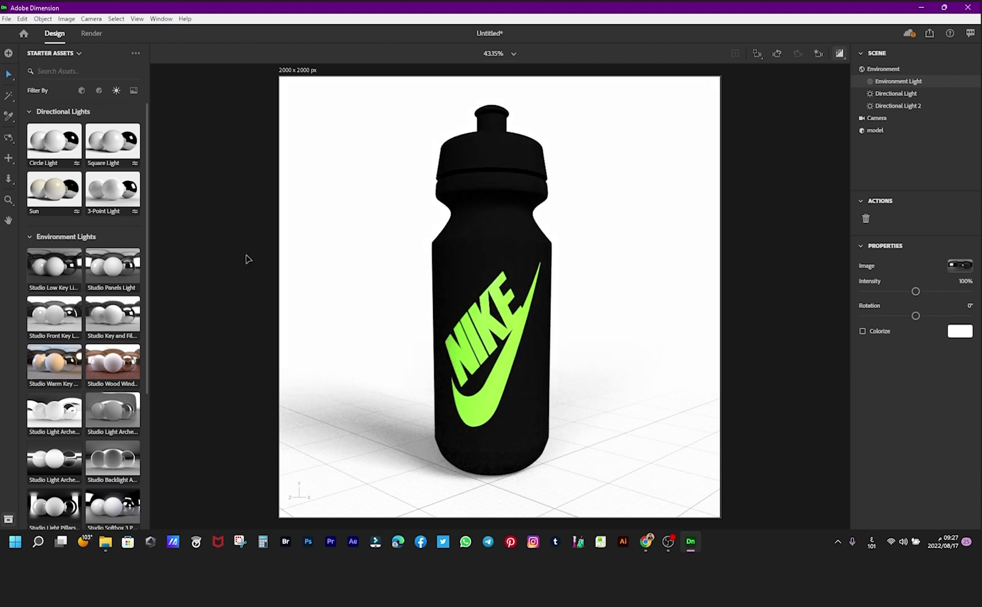
left_click(520, 201)
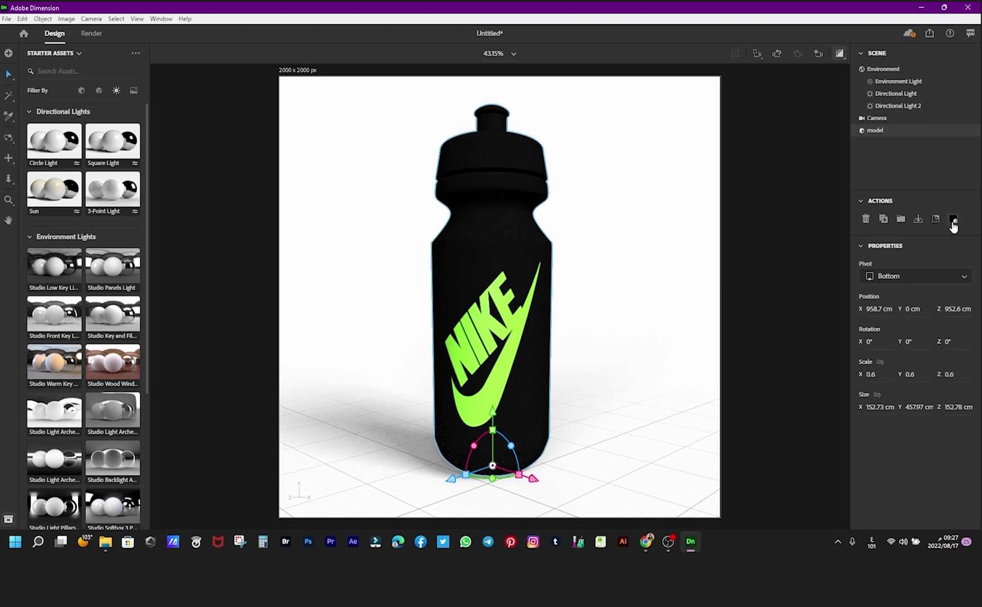
left_click(952, 221)
left_click(965, 267)
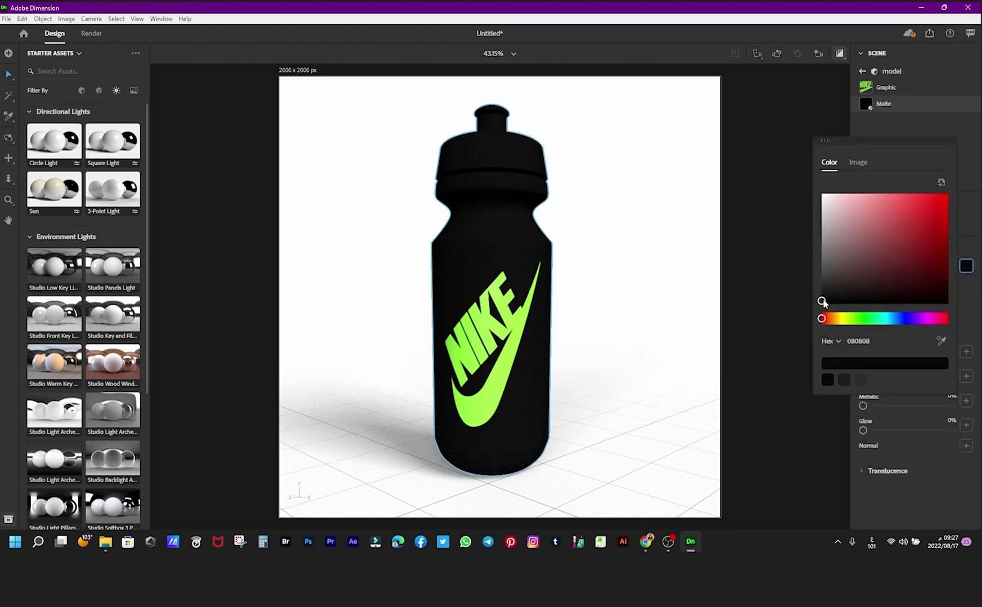
left_click_drag(822, 302, 821, 288)
left_click(776, 249)
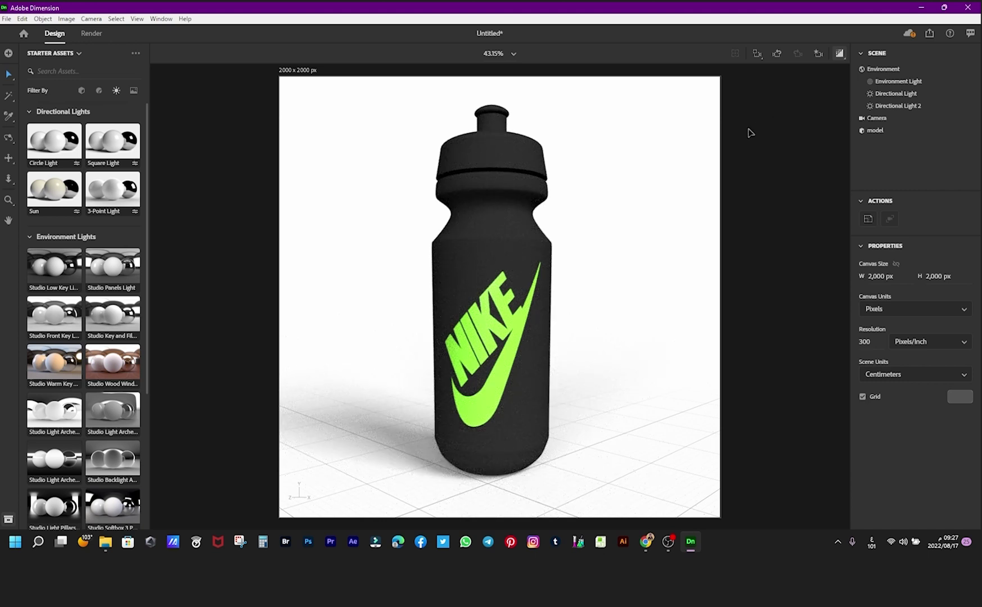
Step: Apply the Plastic material to the bottle with base colour 262626
left_click(99, 92)
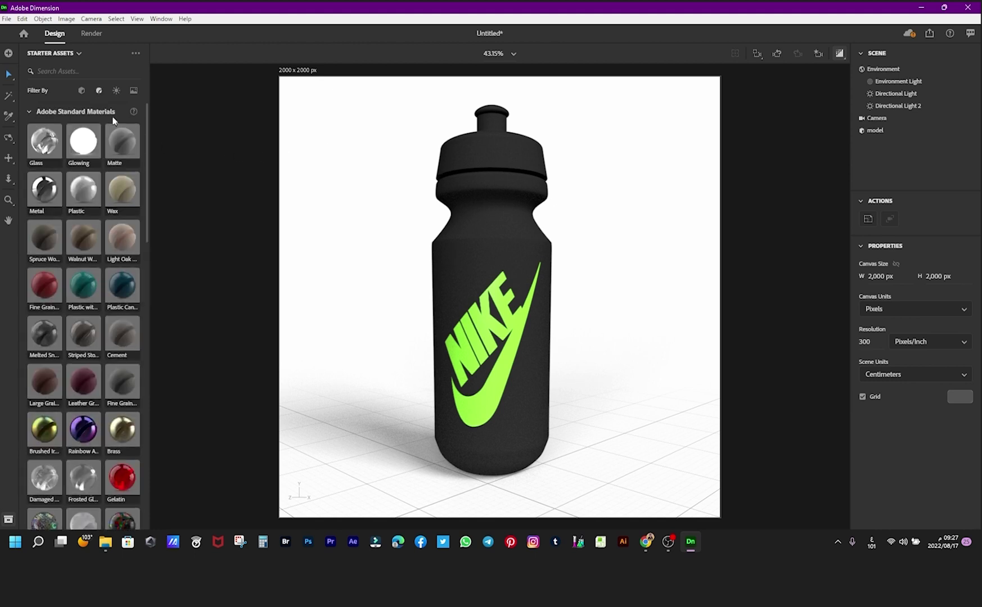
left_click(90, 181)
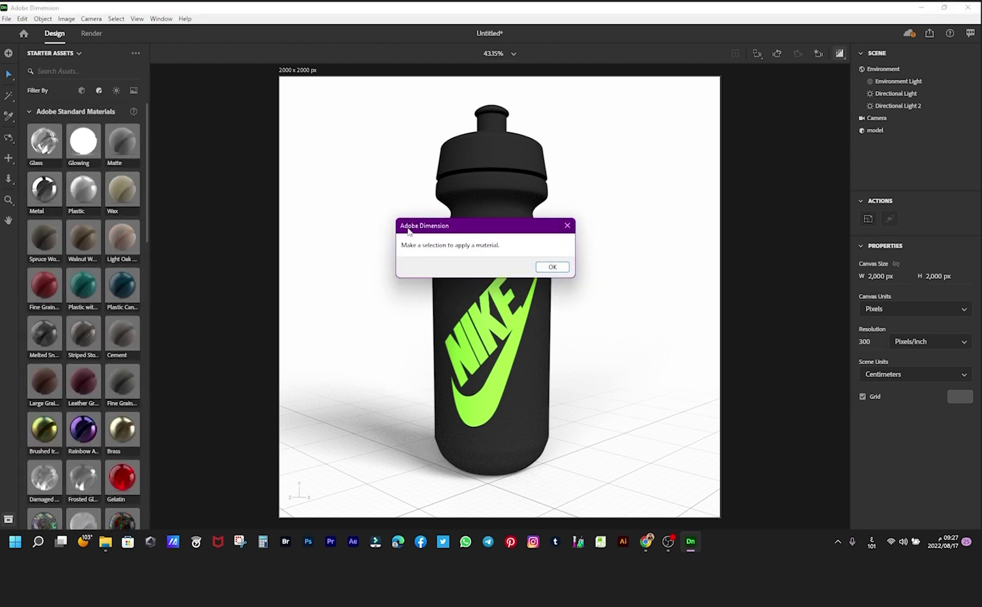
left_click(552, 268)
left_click(497, 176)
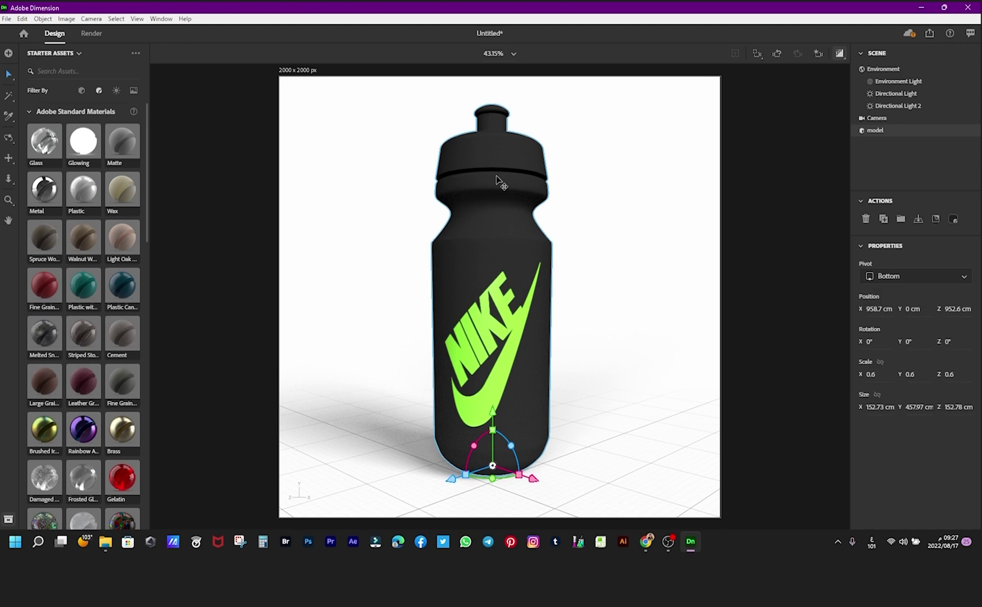
left_click(84, 190)
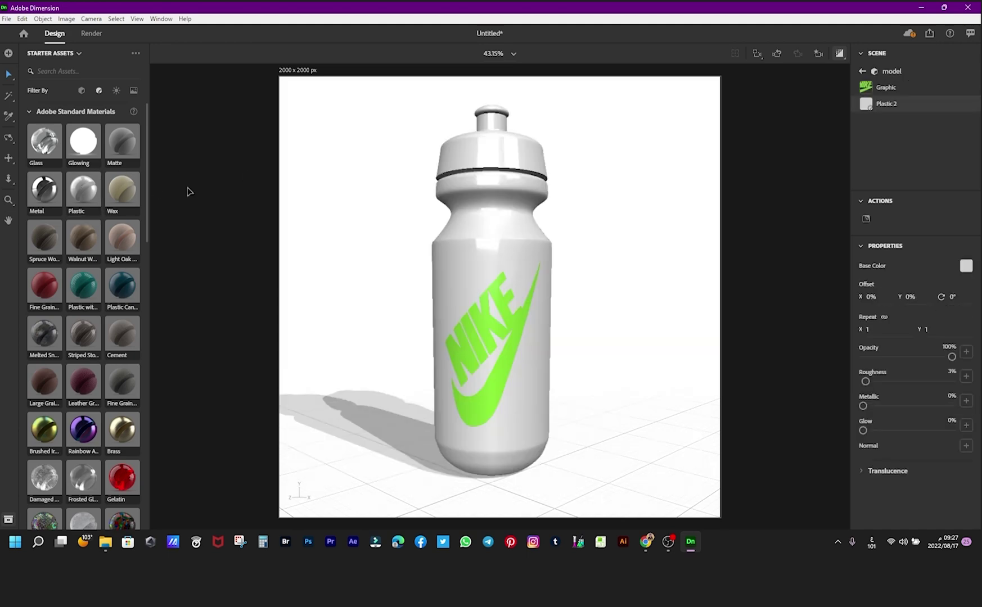
left_click(966, 266)
left_click(966, 267)
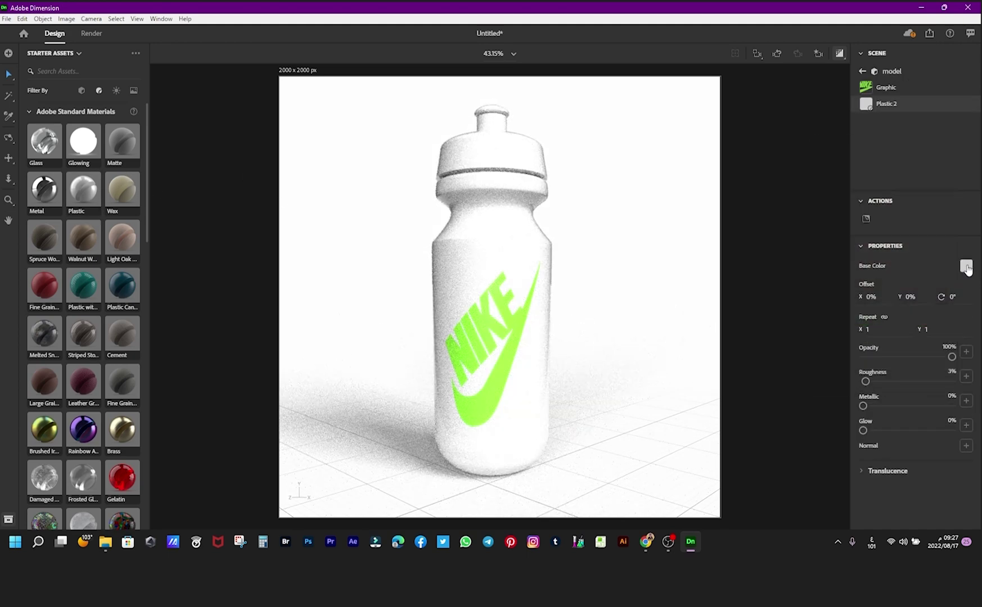
left_click(965, 267)
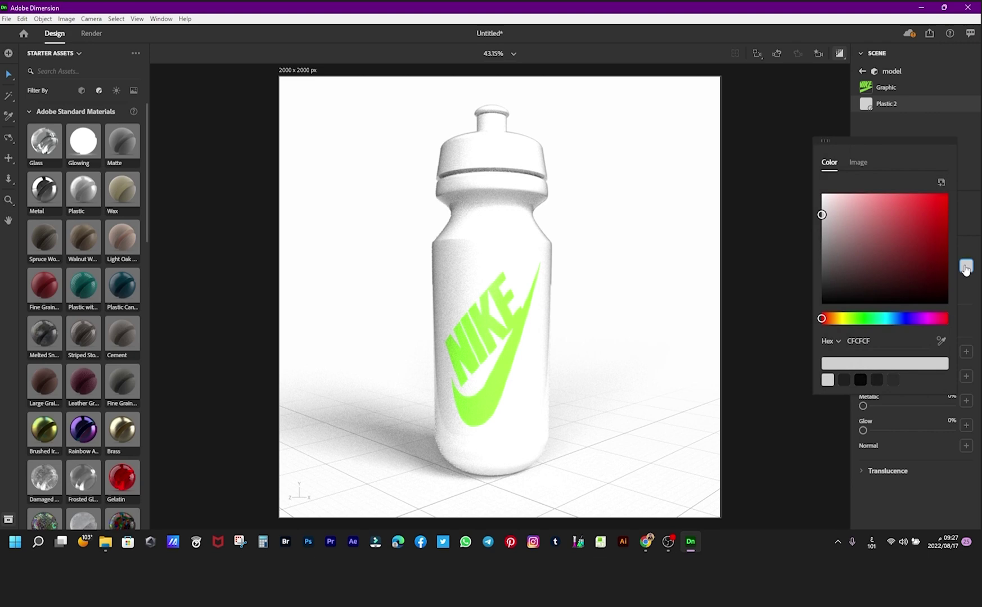
left_click(860, 381)
mouse_move(821, 301)
left_mouse_down()
mouse_move(821, 274)
mouse_move(820, 287)
left_mouse_up()
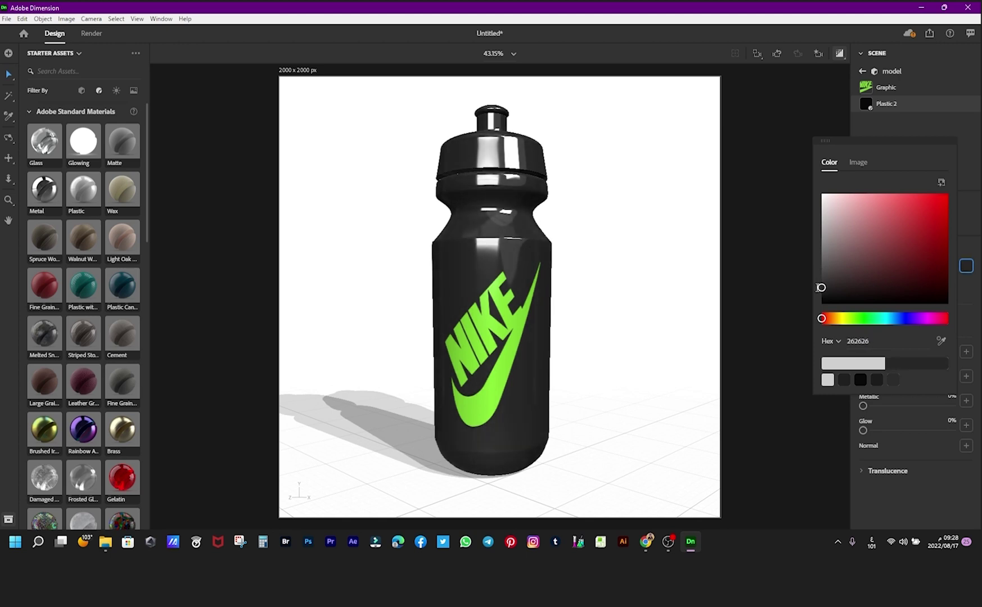
left_click(780, 216)
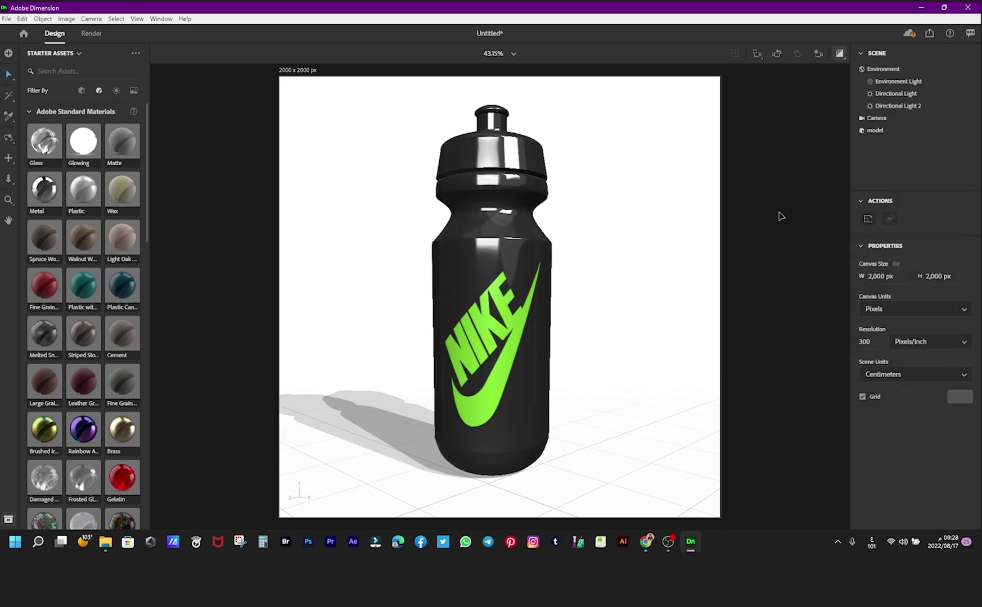
Step: Dim Directional Light 2 to 43%, rotate it, then hide both directional lights
left_click(908, 94)
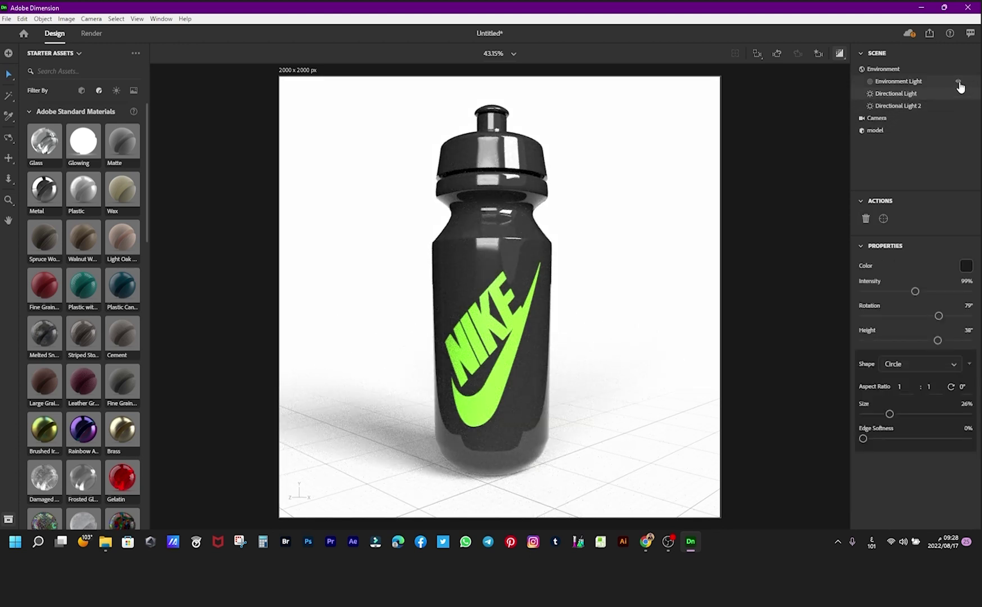
left_click(958, 83)
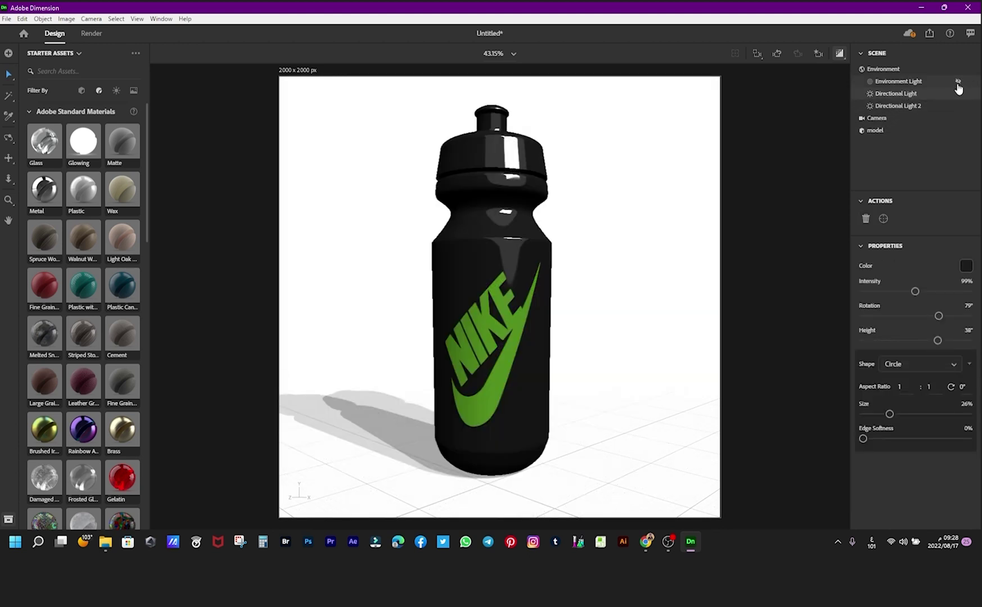
left_click(958, 83)
left_click(958, 93)
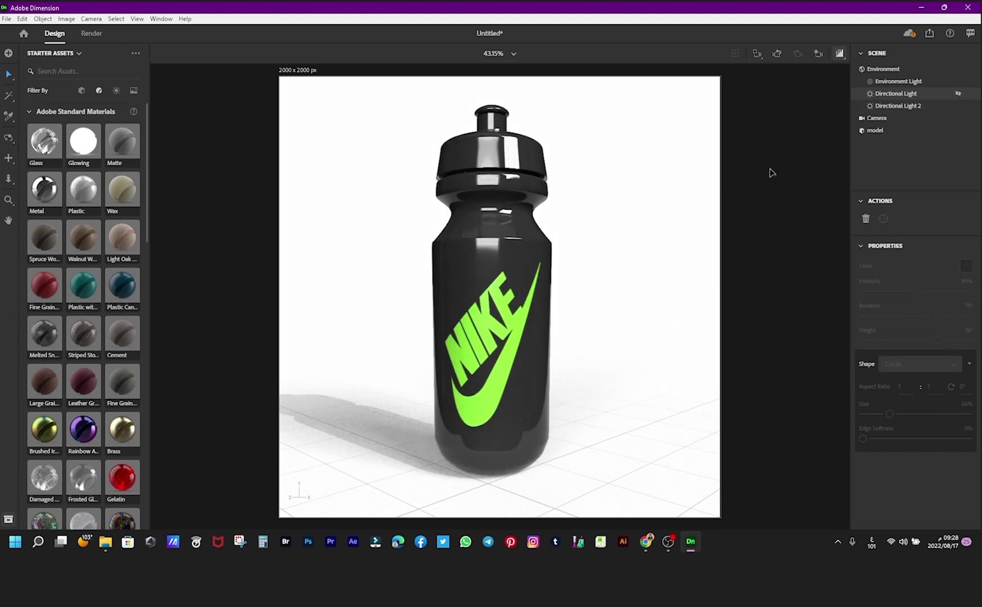
left_click(914, 130)
left_click(923, 106)
left_click_drag(915, 292, 885, 292)
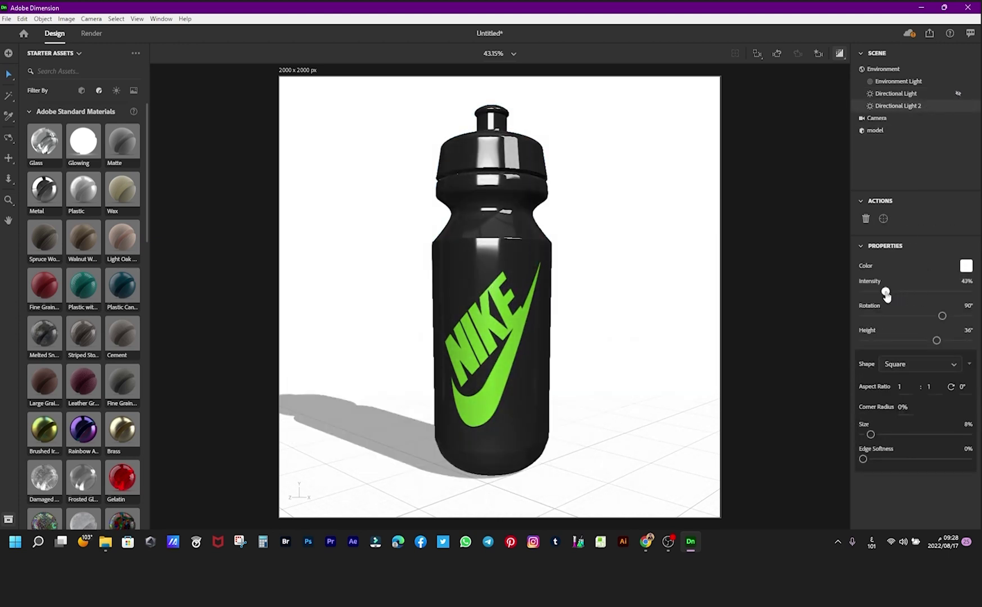
mouse_move(941, 316)
left_mouse_down()
mouse_move(925, 316)
mouse_move(922, 341)
mouse_move(939, 316)
left_mouse_up()
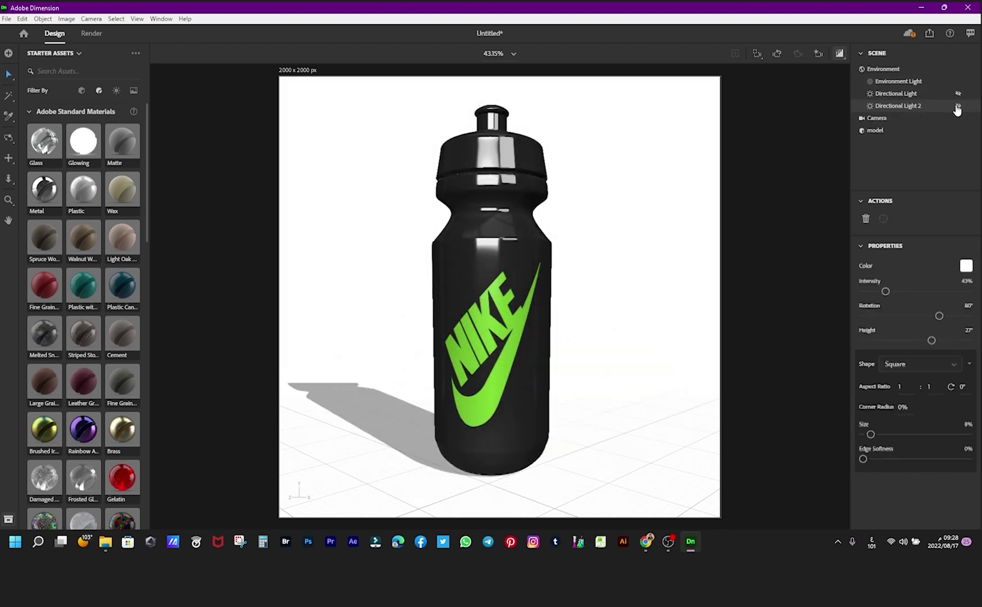
left_click(958, 107)
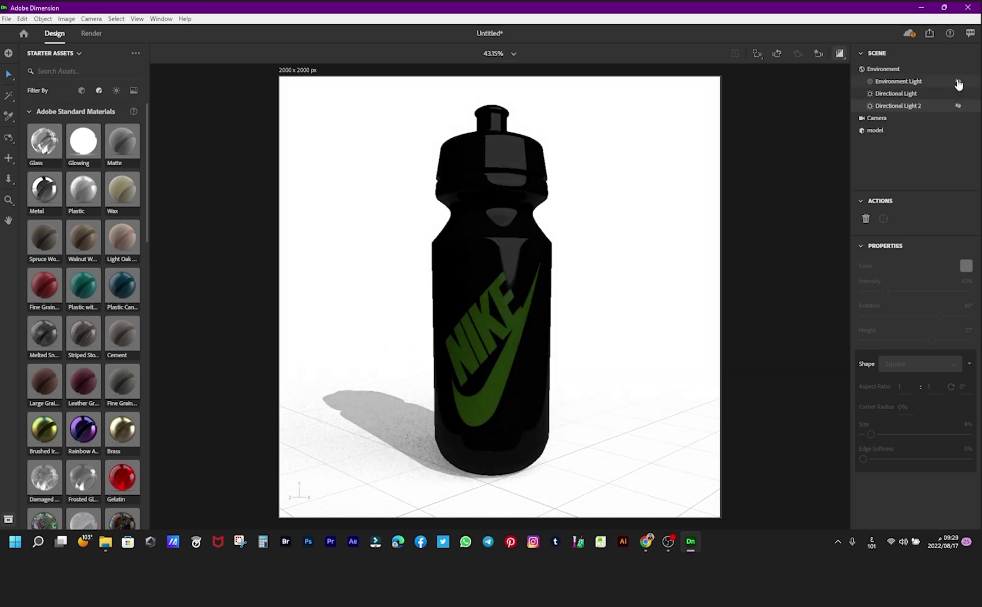
left_click(793, 154)
Step: Delete both directional lights from the scene
left_click(922, 107)
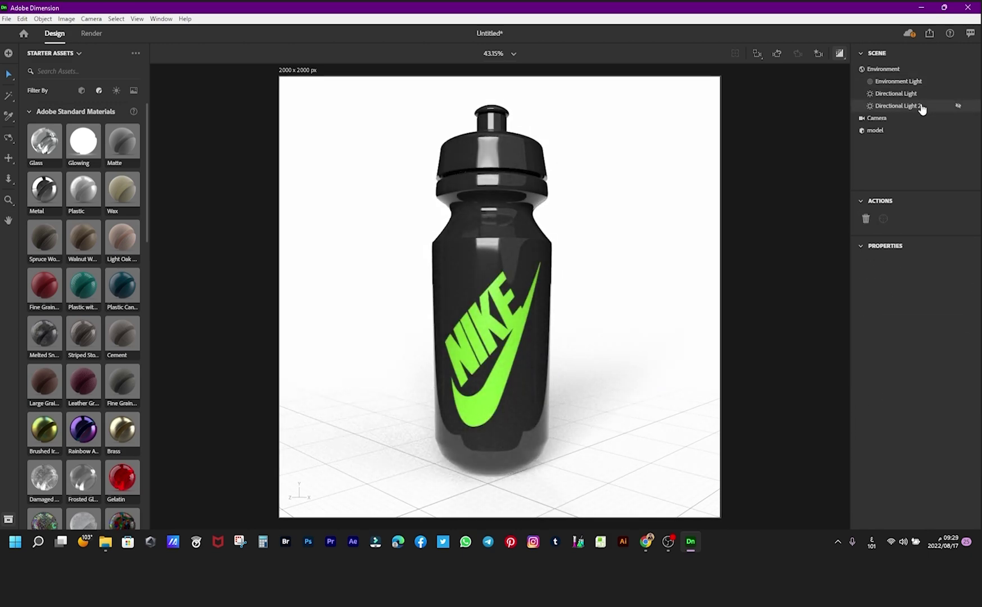
left_click(867, 219)
left_click(900, 94)
left_click(868, 218)
left_click(899, 82)
left_click(867, 219)
left_click(880, 94)
Step: Add a Studio environment light and rotate it to -138°
left_click(116, 91)
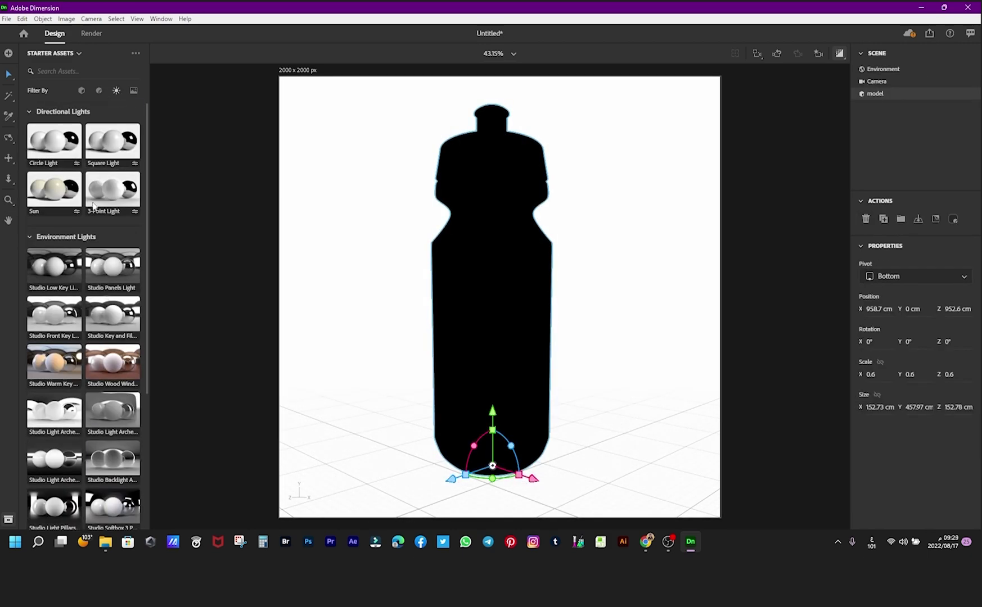
left_click(112, 311)
left_click(867, 219)
left_click(69, 314)
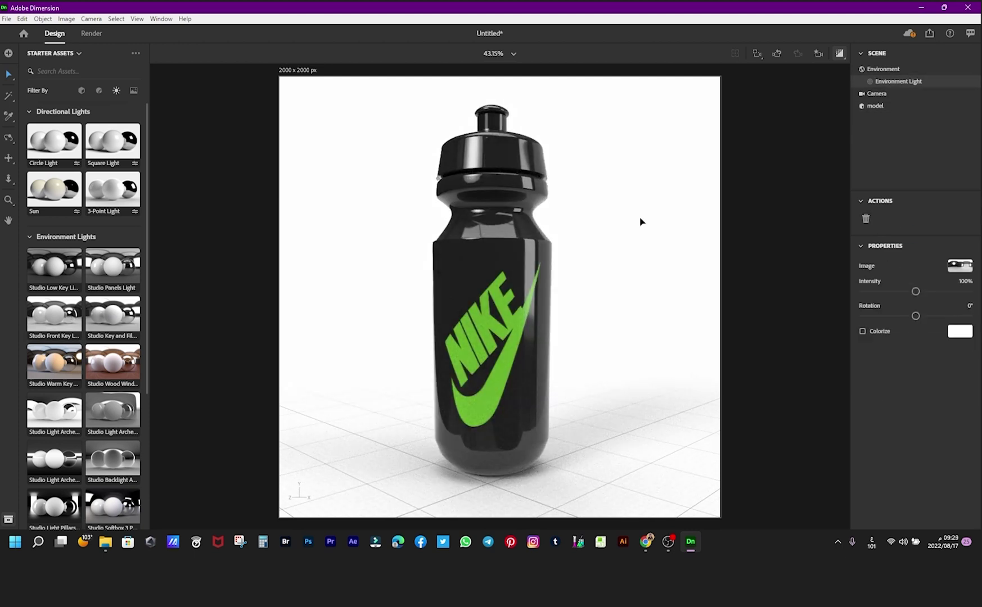
left_click_drag(915, 315, 906, 317)
mouse_move(928, 313)
left_mouse_down()
mouse_move(872, 313)
mouse_move(926, 313)
left_mouse_up()
left_click(794, 198)
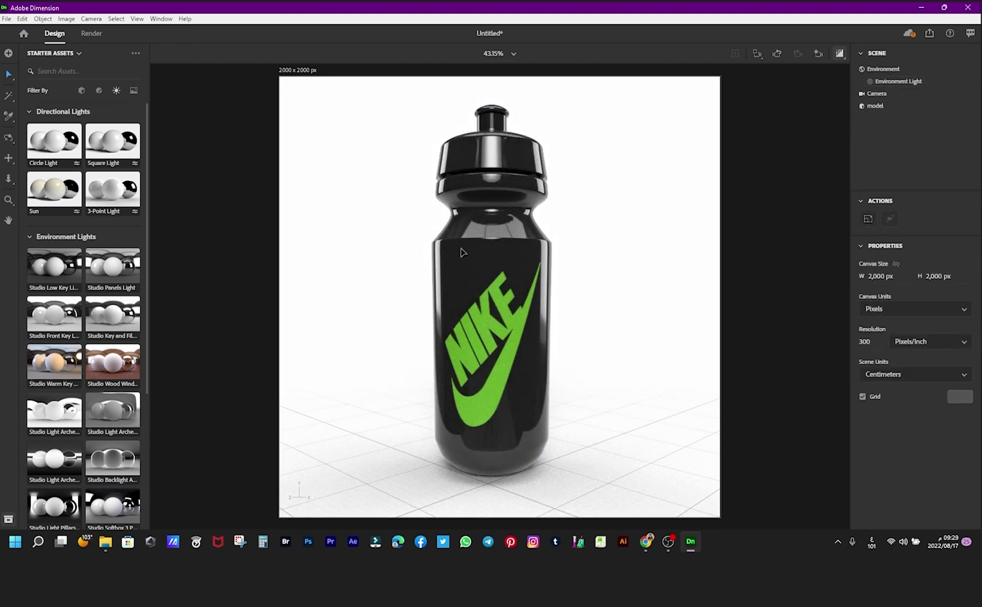
Step: In the Render workspace, include View 1 and name the export file 3D Bottle Nike
left_click(92, 33)
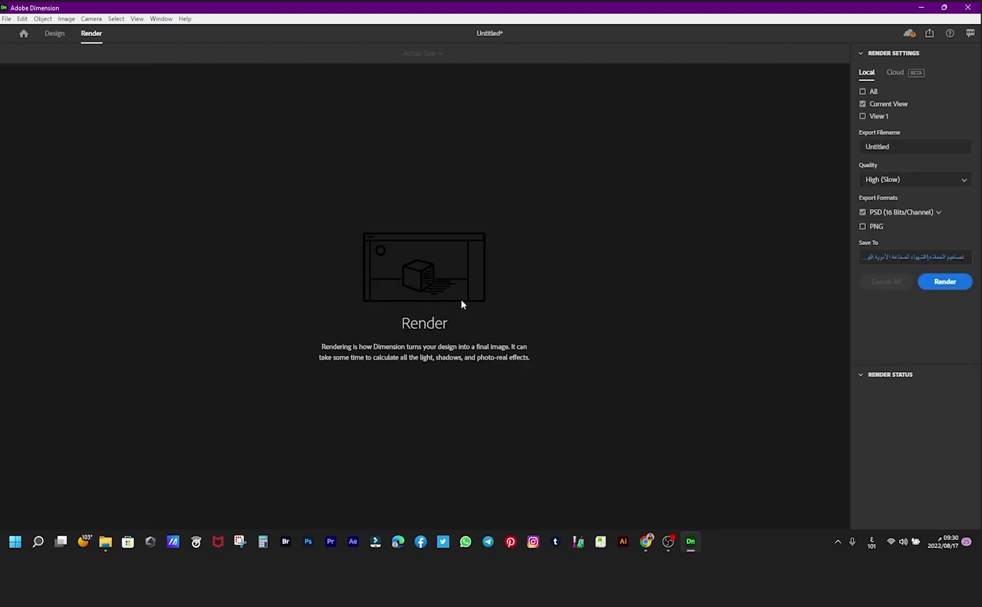
left_click(862, 116)
left_click(862, 105)
left_click(885, 115)
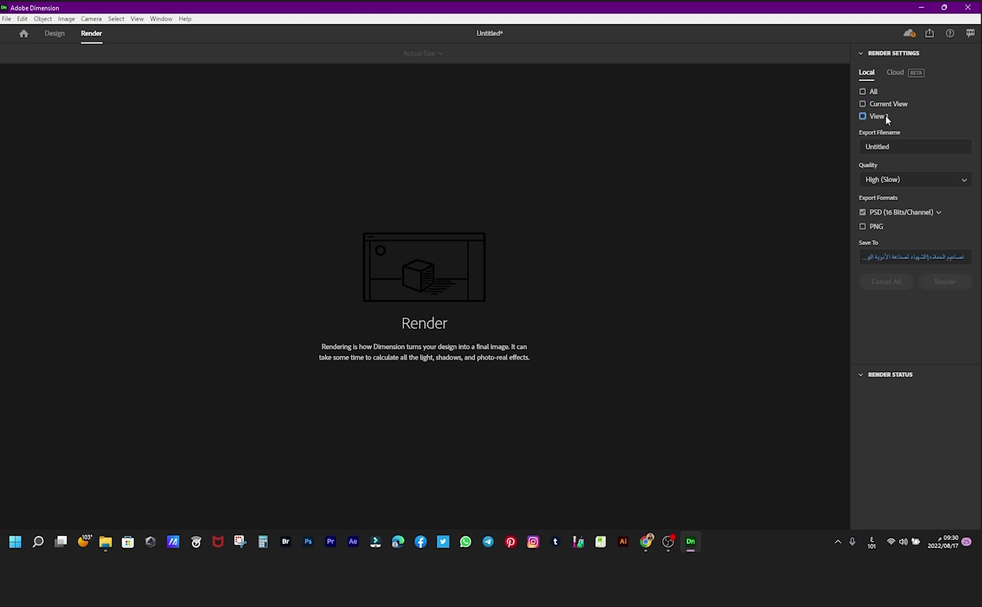
left_click(865, 116)
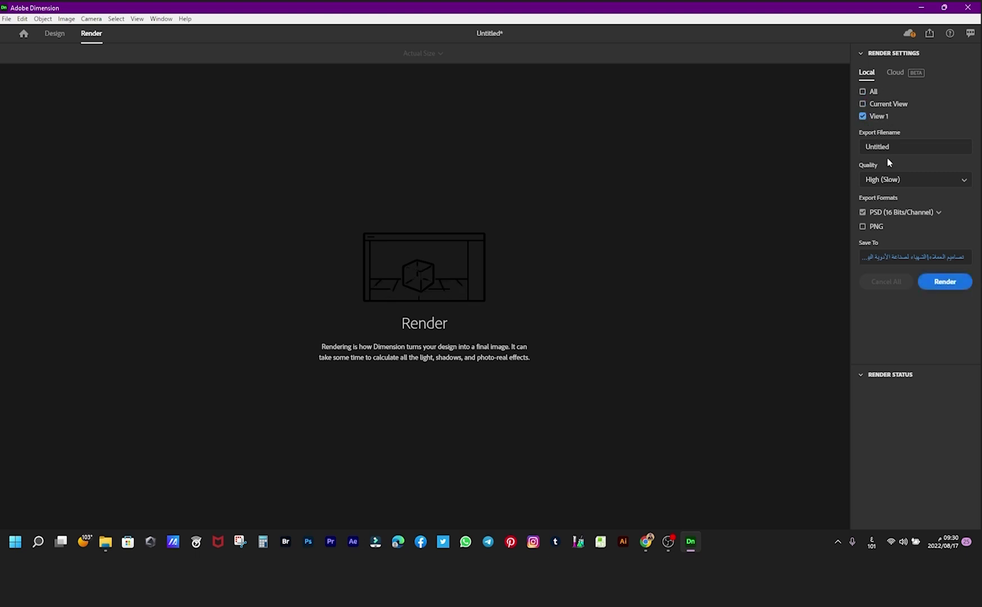
left_click(904, 147)
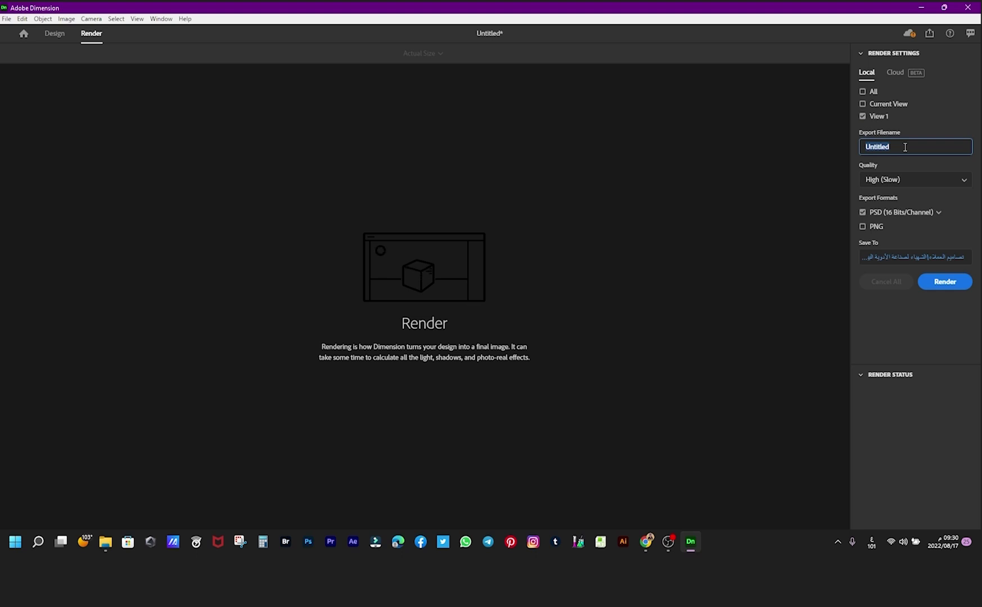
type("3ر")
key("alt+shift")
Step: Save renders to the 3D Bottle Tutorial folder on the Desktop
left_click(891, 259)
left_click(166, 152)
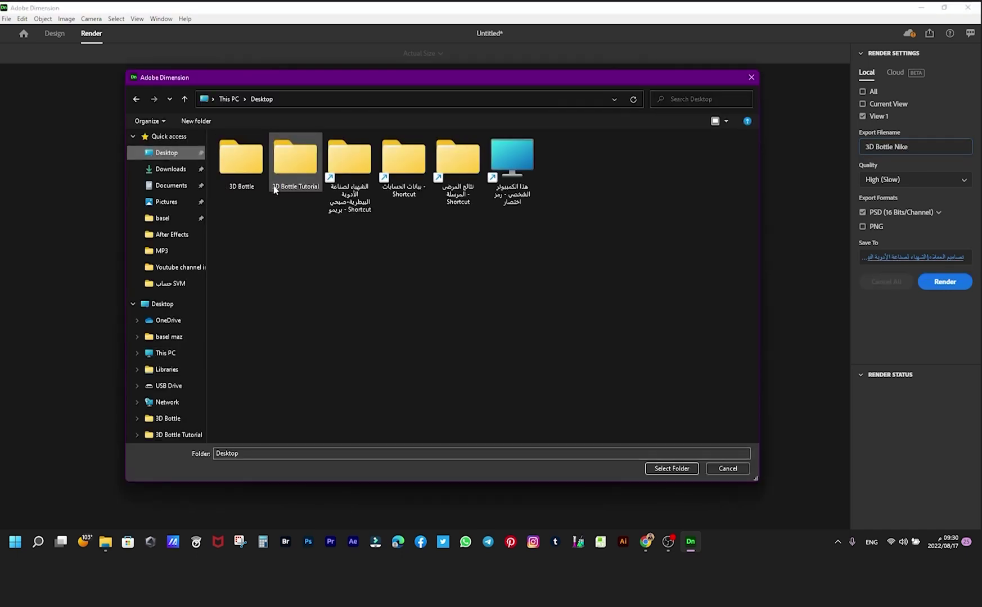
double_click(282, 174)
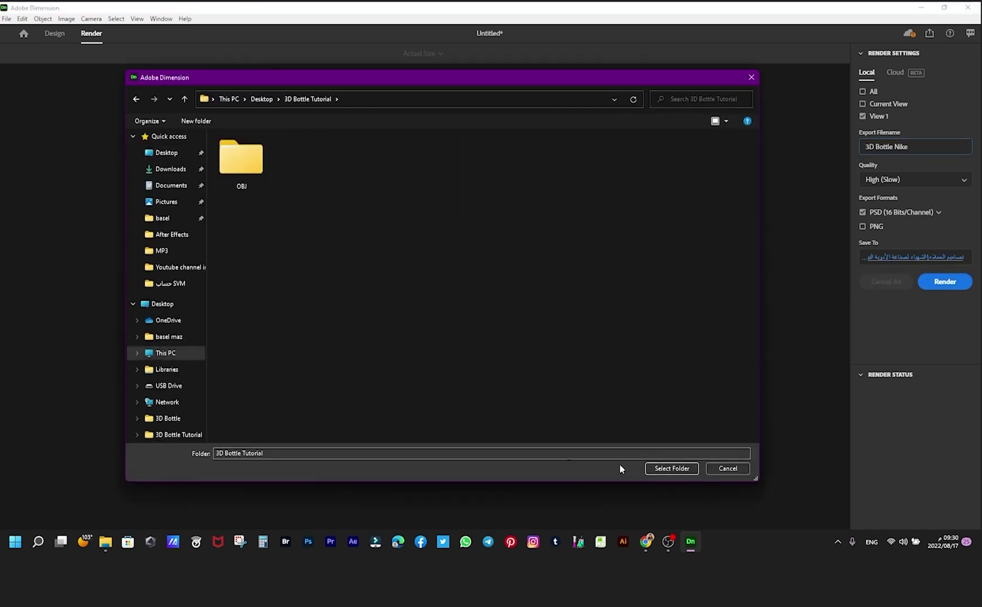
left_click(317, 451)
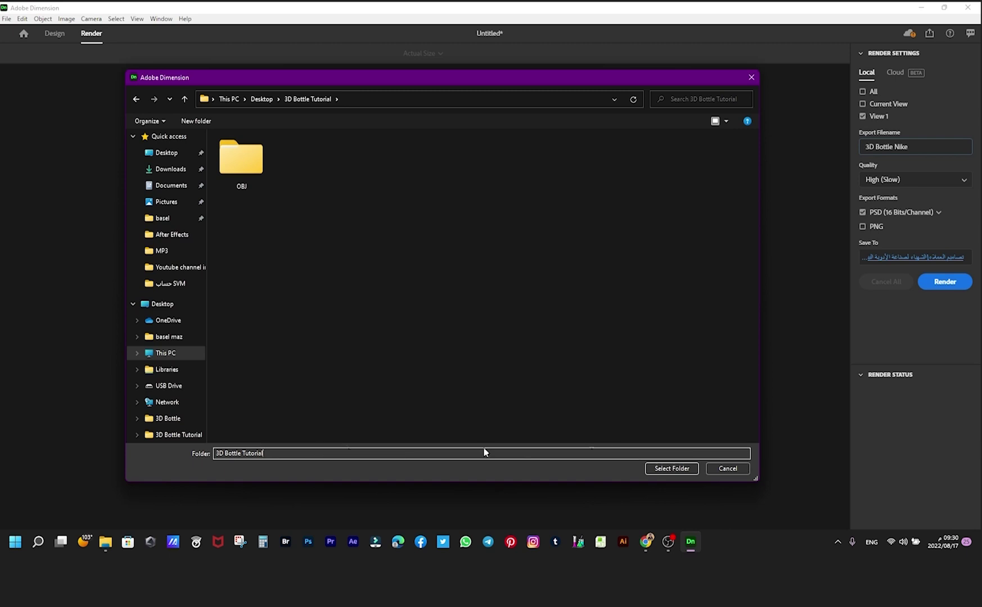
left_click(669, 469)
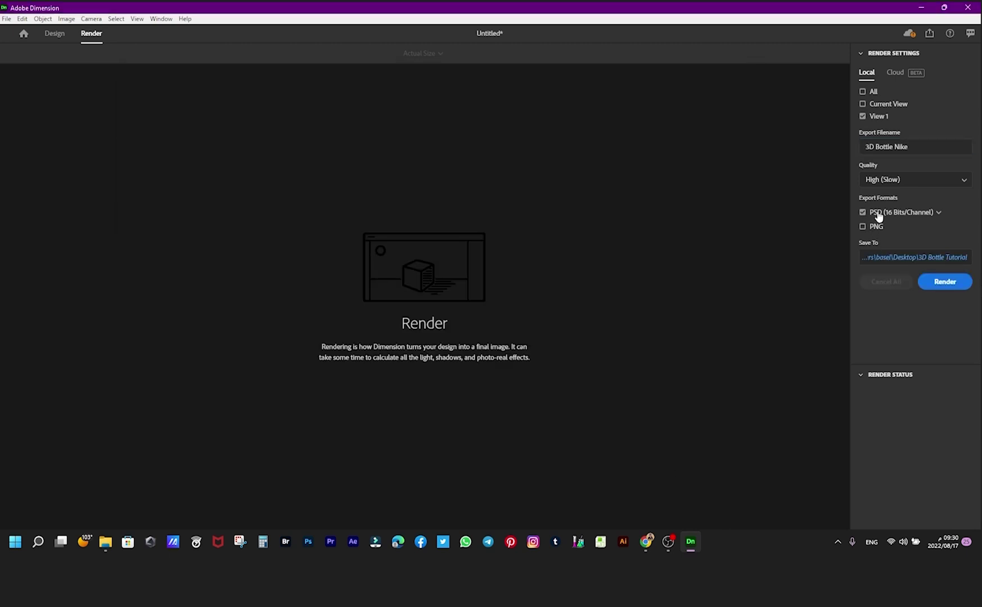
Step: Choose PSD at 32 Bits/Channel with High (Slow) render quality
left_click(937, 214)
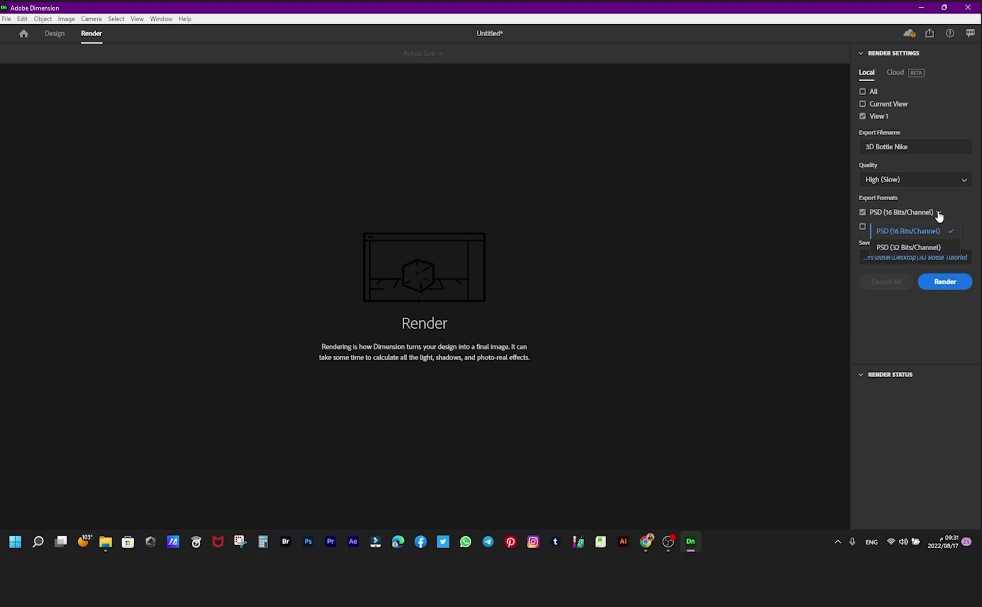
left_click(922, 247)
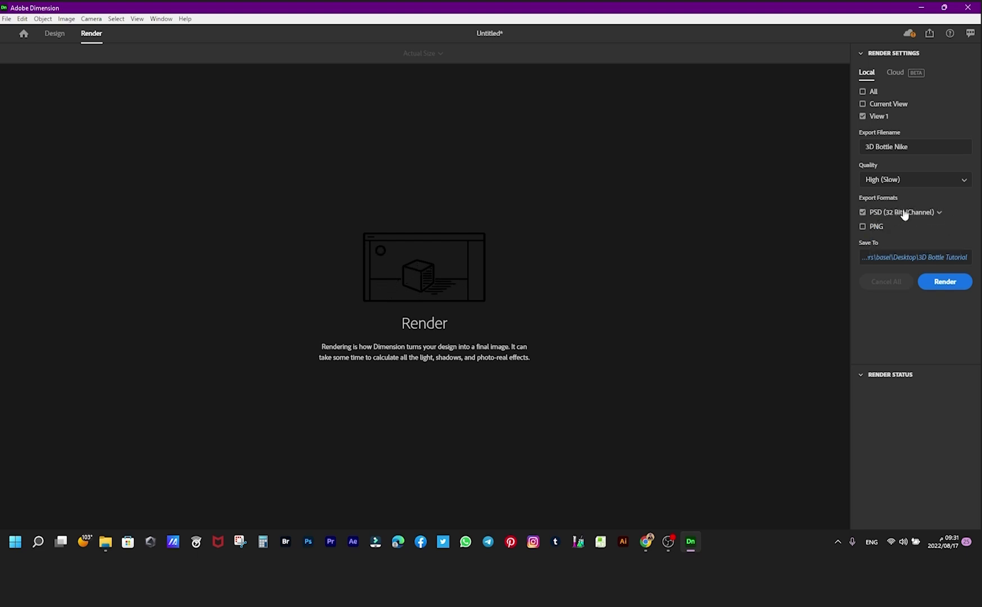
left_click(904, 183)
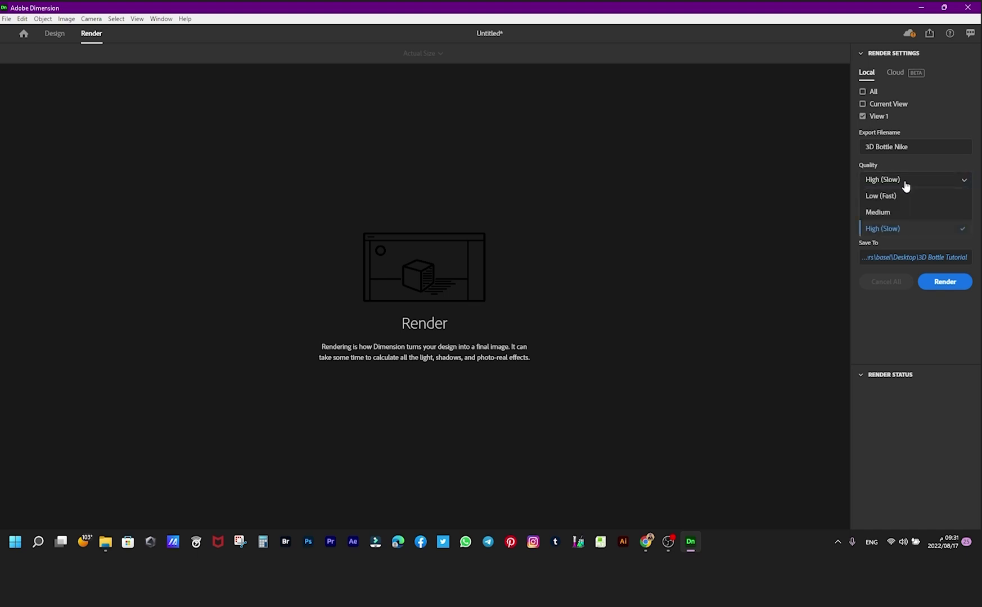
left_click(900, 231)
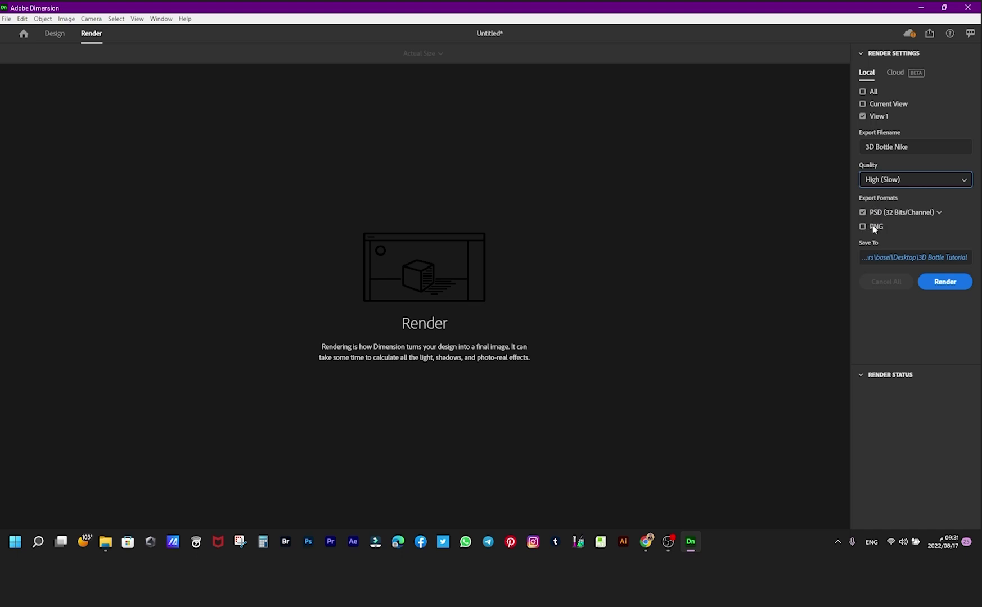
left_click(861, 375)
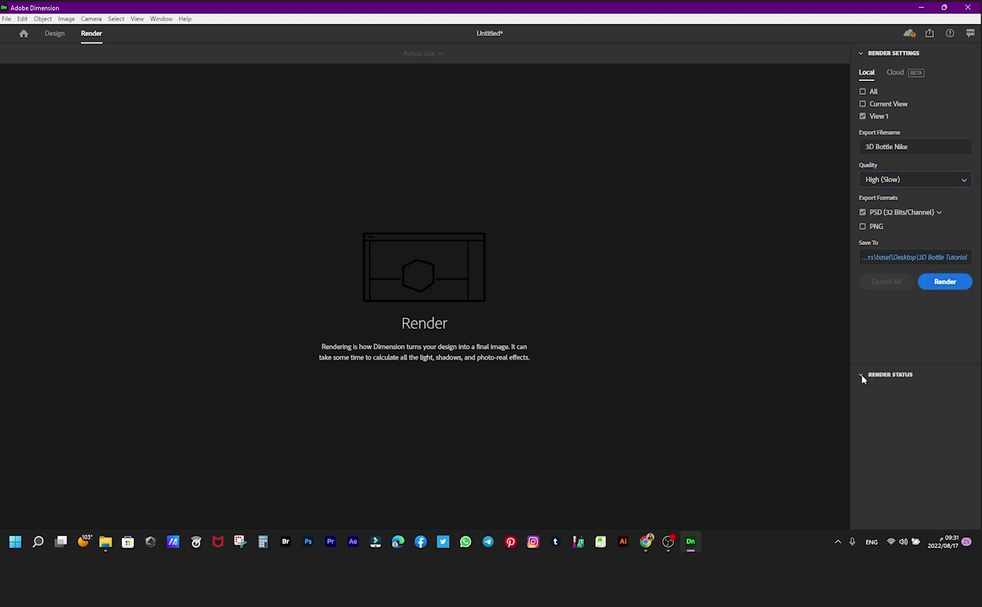
Step: Render View 1 and wait until the high-quality PSD render completes
left_click(936, 279)
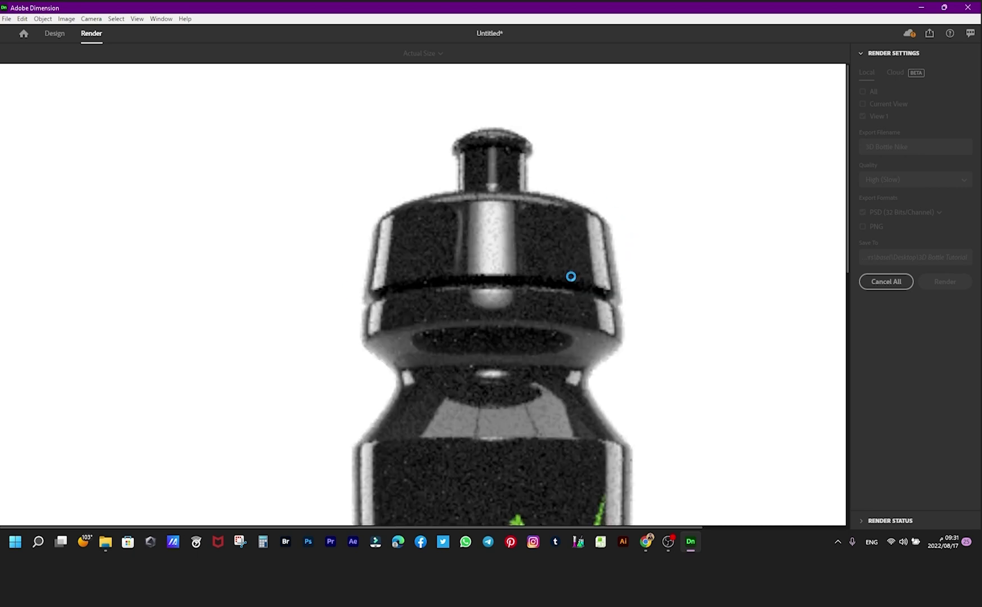
scroll(570, 276, "down", 4)
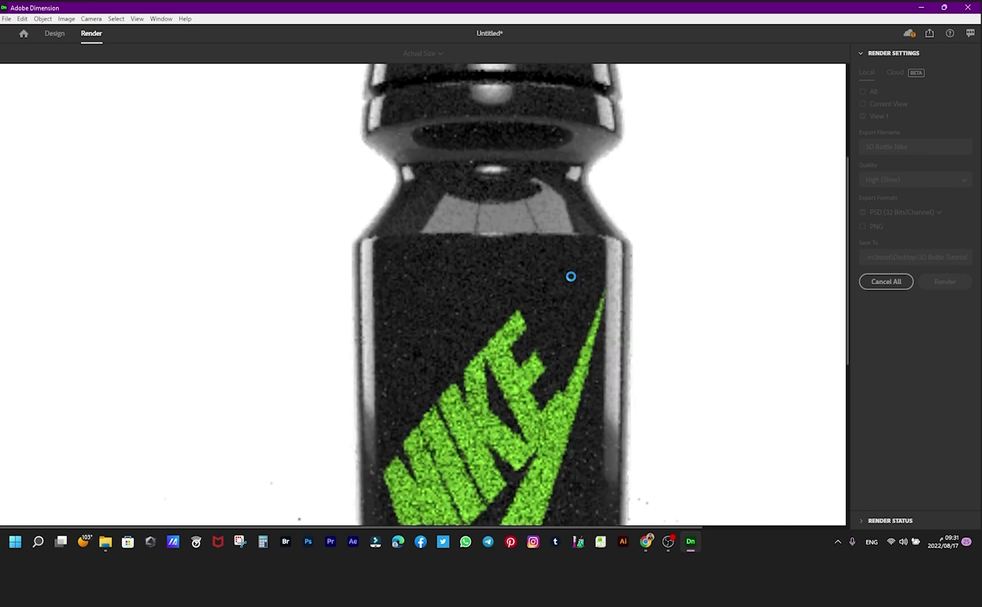
scroll(571, 276, "down", 6)
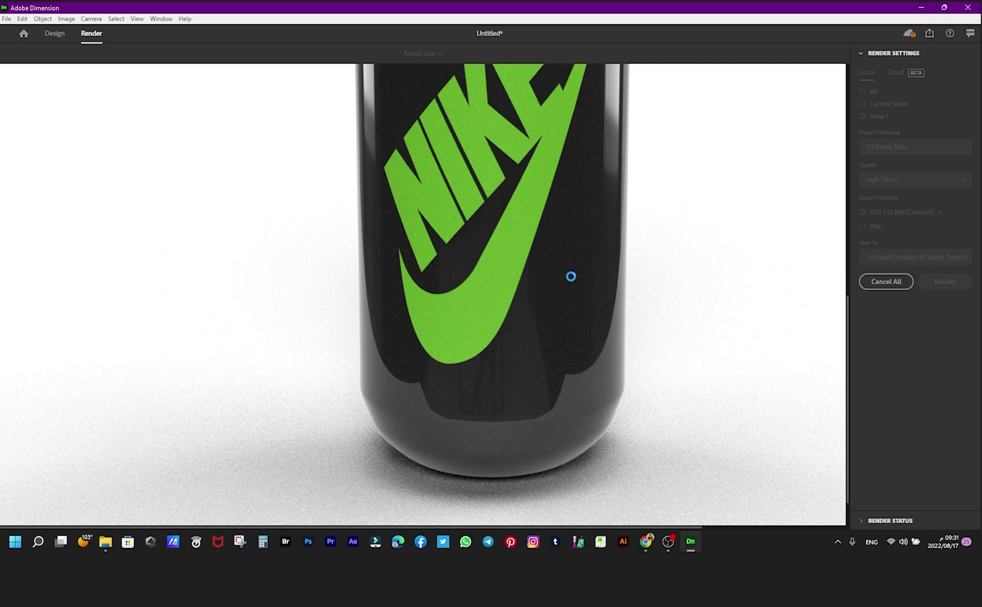
scroll(571, 276, "up", 10)
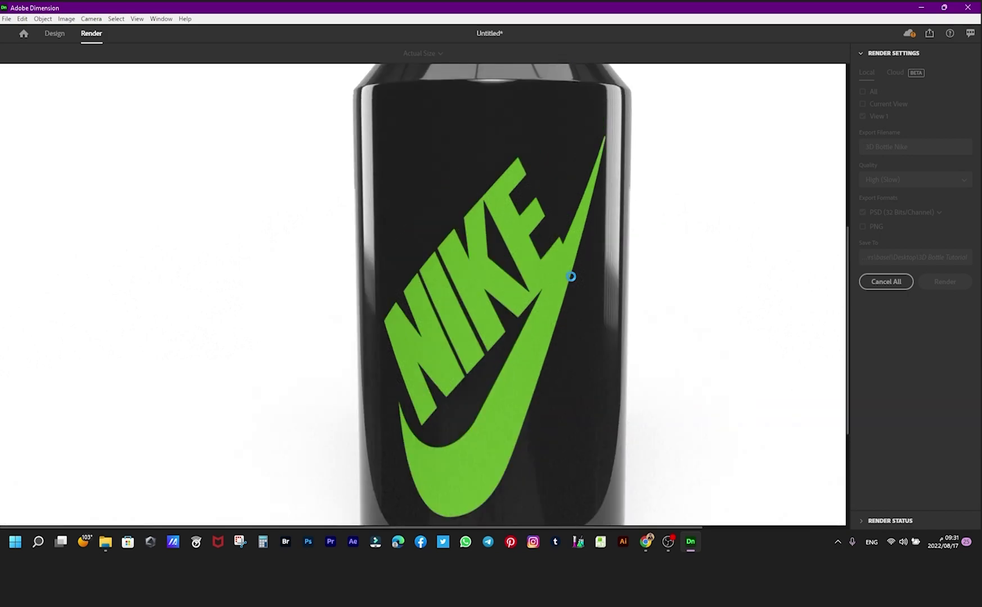
scroll(570, 276, "down", 2)
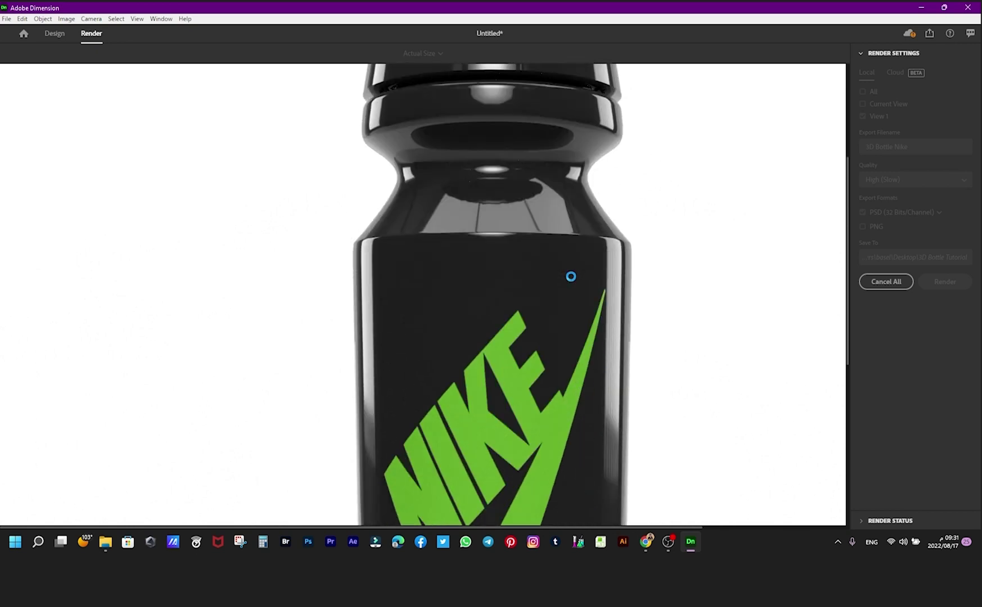
scroll(571, 276, "down", 4)
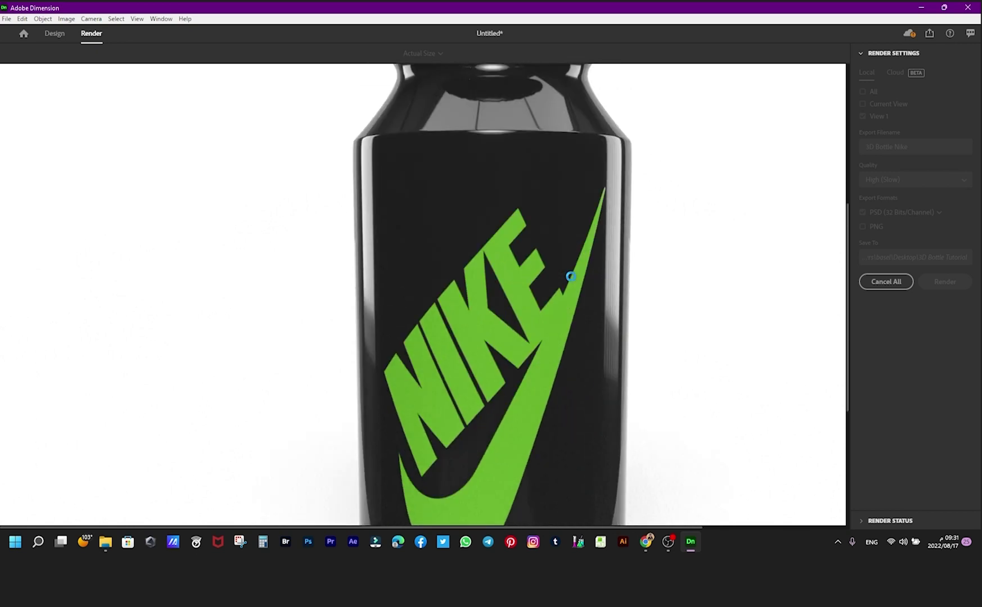
scroll(570, 276, "down", 4)
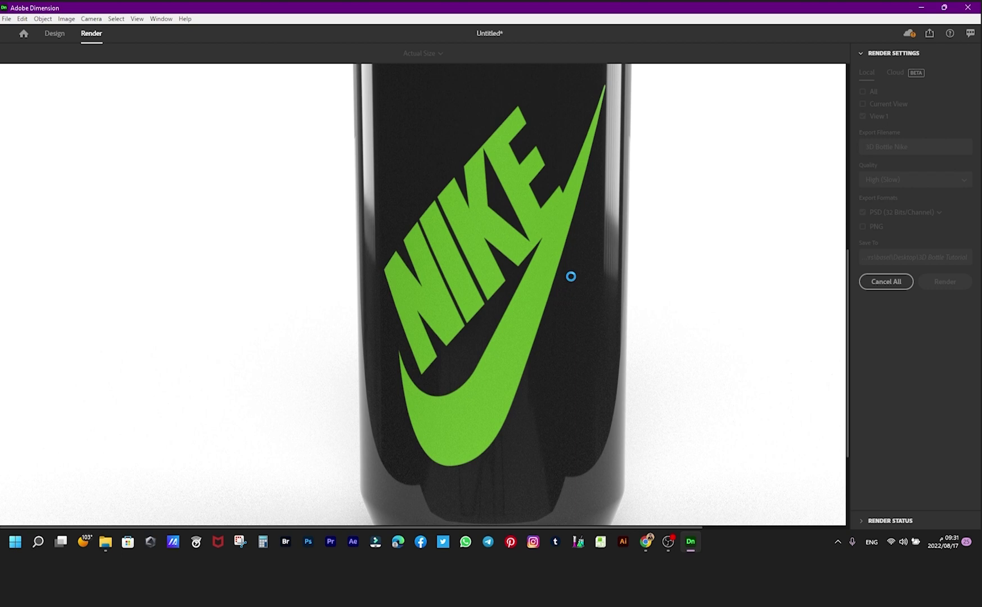
scroll(571, 276, "down", 4)
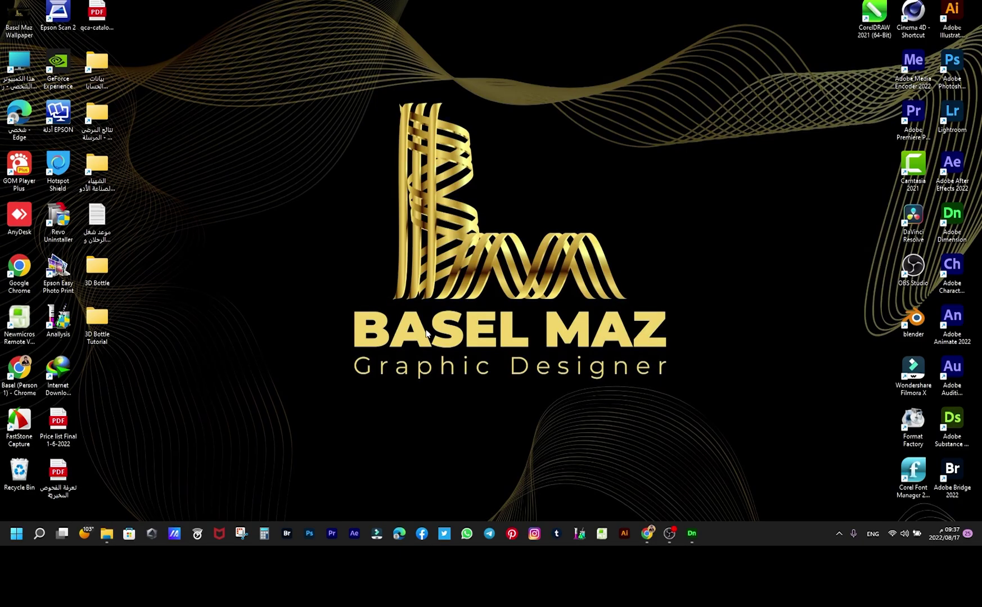
Step: Open the rendered bottle PSD in Photoshop and hide its Background Color layer
left_click(107, 533)
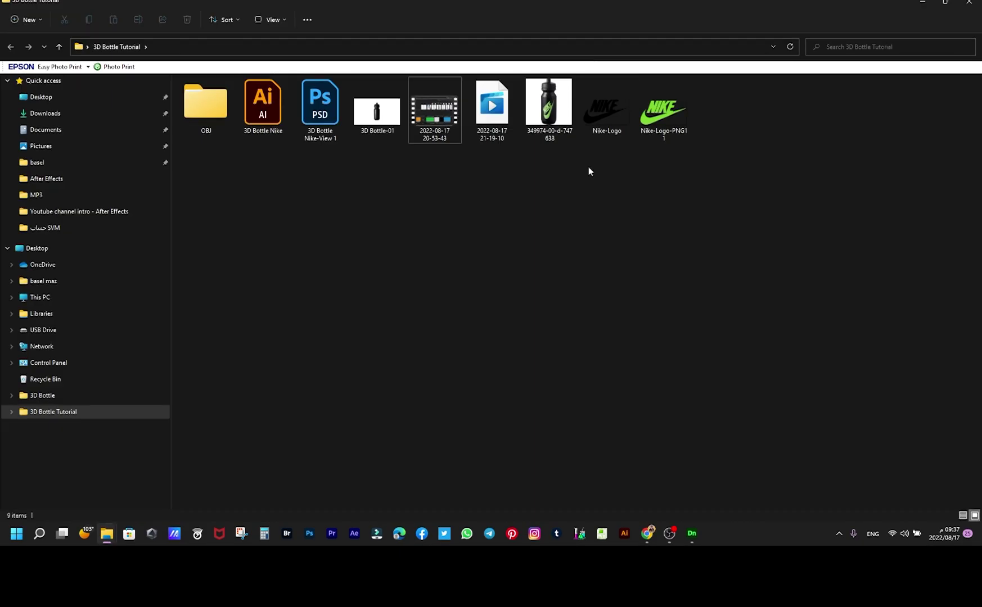
double_click(321, 137)
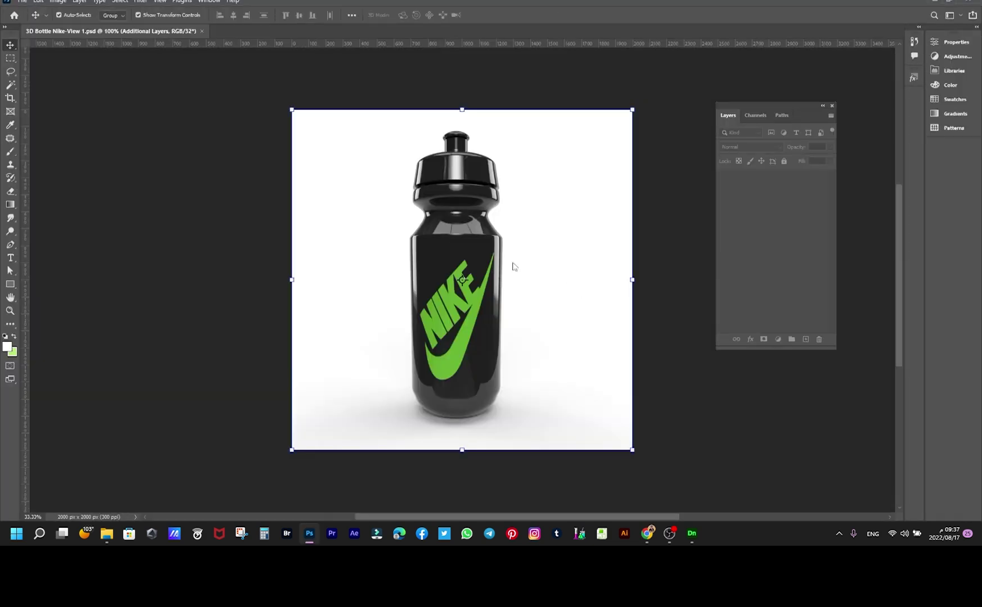
left_click(724, 297)
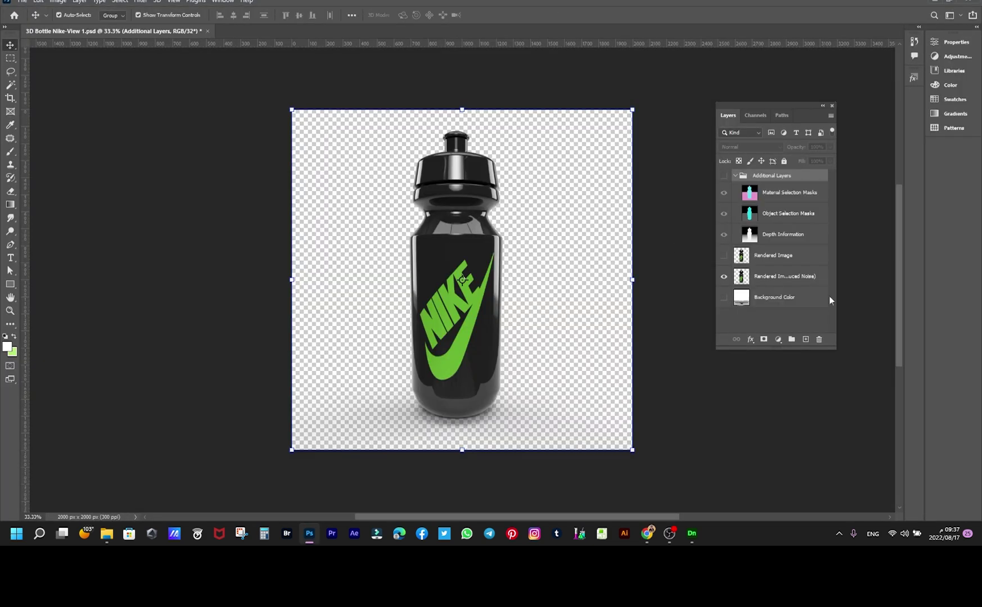
left_click(724, 180)
left_click(723, 179)
scroll(492, 279, "up", 11)
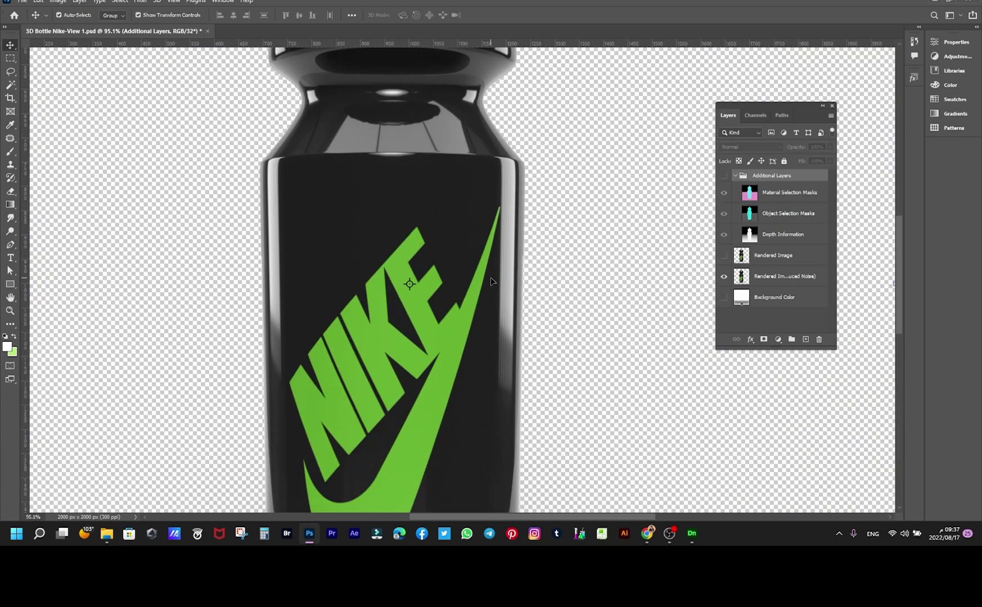
scroll(491, 279, "down", 10)
Step: Export the transparent bottle as a PNG, then restore the Background Color layer to edit its fill
left_click(23, 2)
mouse_move(44, 158)
left_click(169, 169)
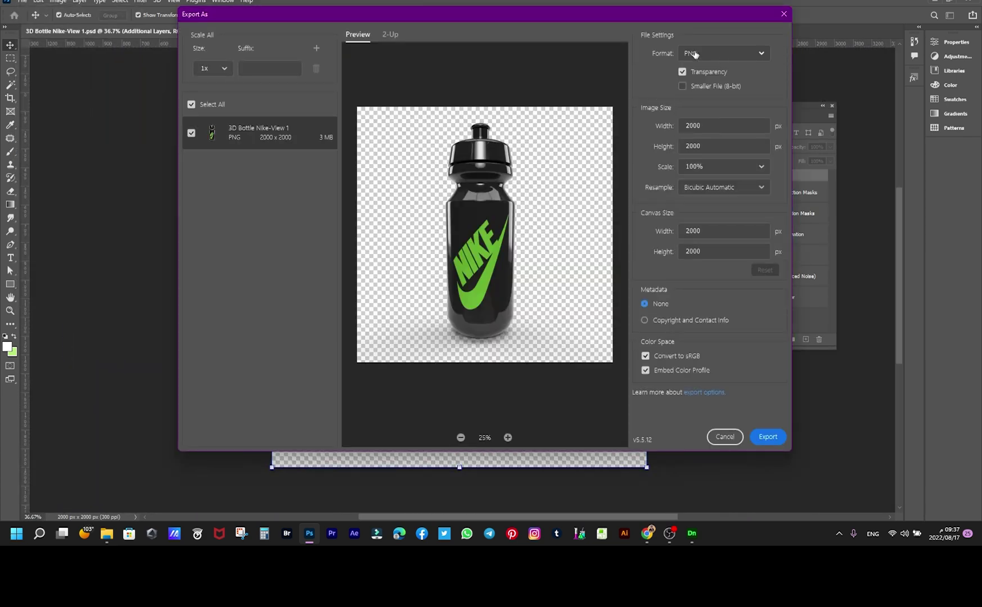
left_click(768, 436)
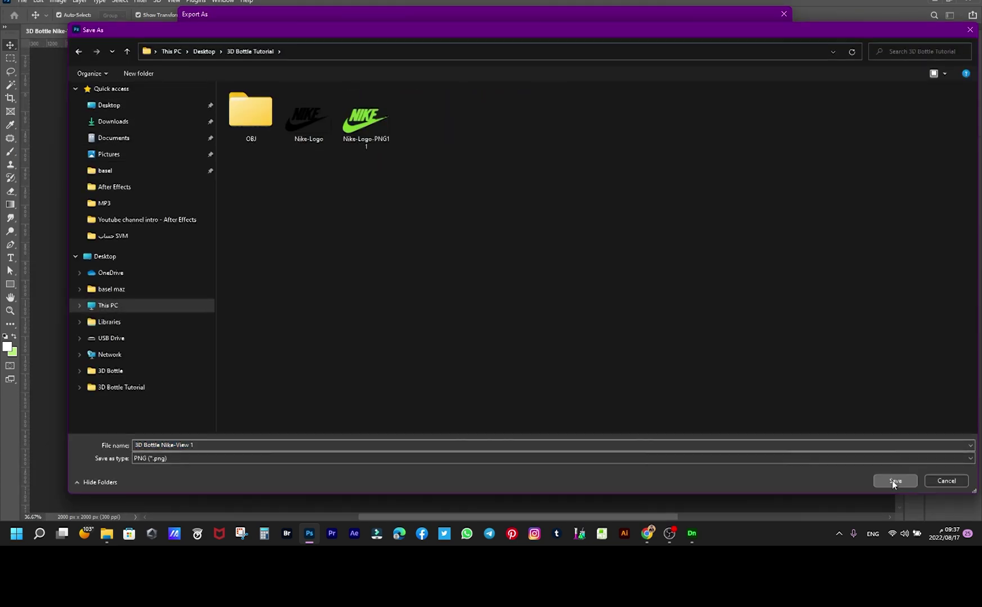
left_click(891, 481)
left_click(723, 296)
double_click(741, 297)
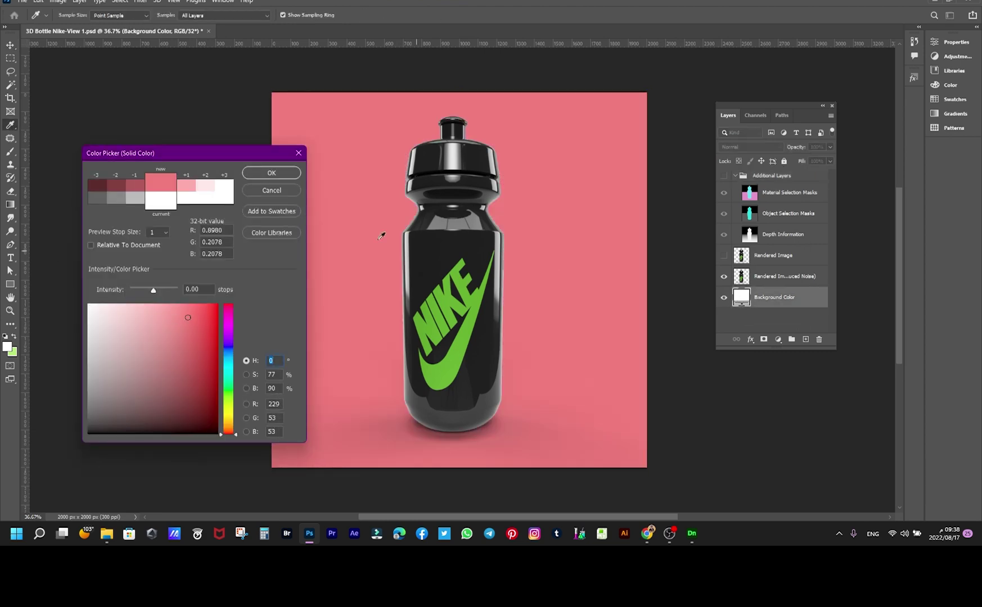
Step: Fill the background with lime green and shift the bottle toward the left
key("Escape")
double_click(741, 296)
left_click(232, 402)
mouse_move(205, 318)
left_mouse_down()
mouse_move(183, 310)
mouse_move(200, 319)
left_mouse_up()
left_click(283, 175)
left_click_drag(467, 244, 394, 244)
left_click(10, 59)
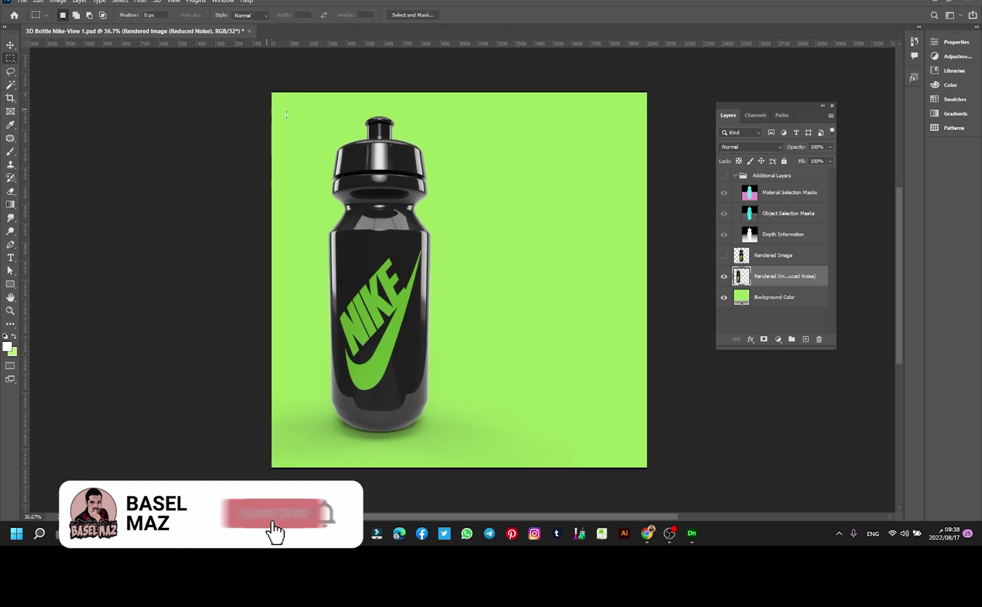
Step: Add a 'JUST DO IT' text layer and move it lower, right of the bottle
key("t")
left_click(529, 187)
key("BackSpace")
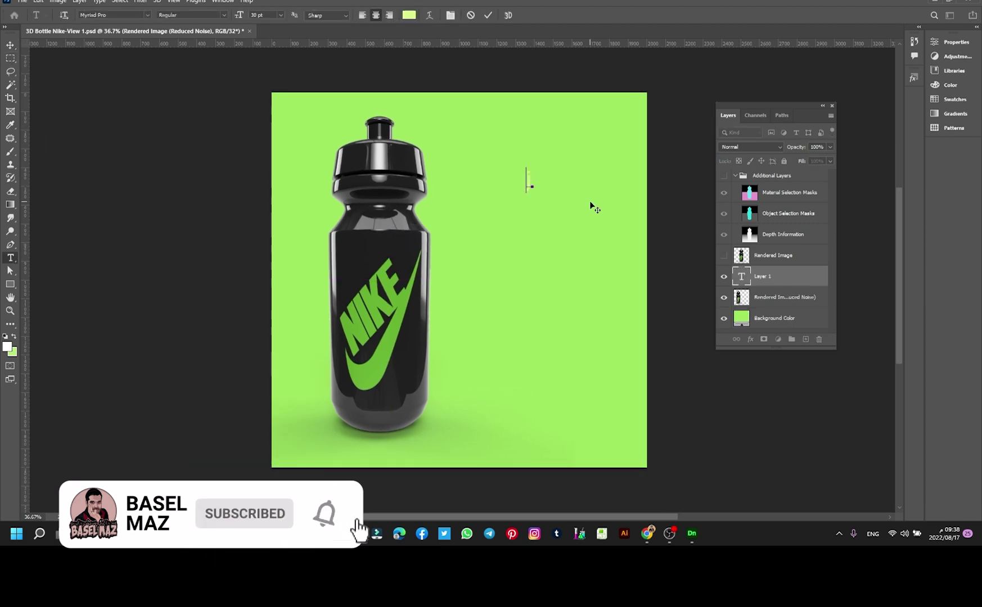
type("JUST DO IT")
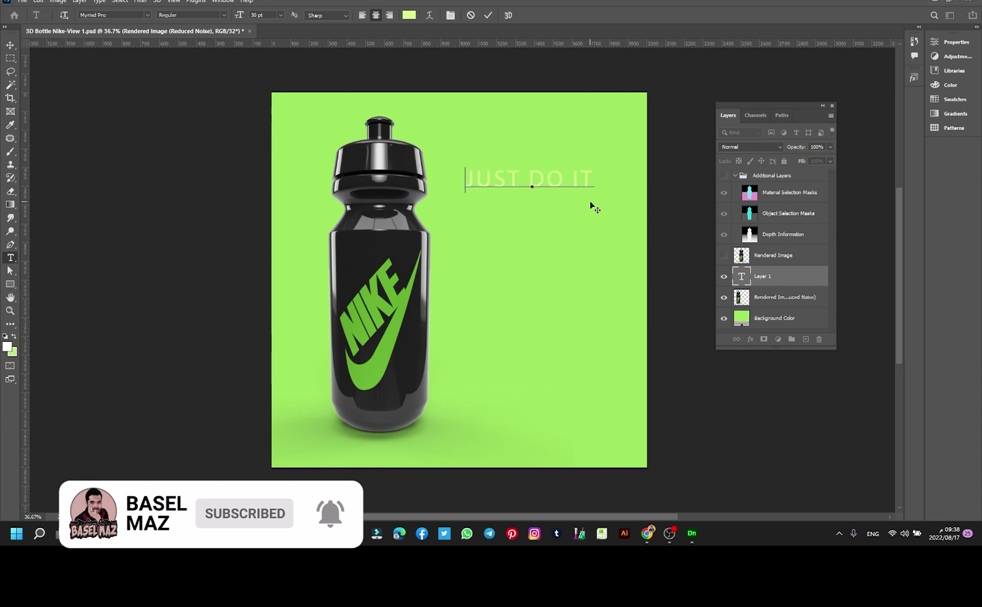
key("ctrl+Return")
key("v")
left_click_drag(526, 177, 547, 388)
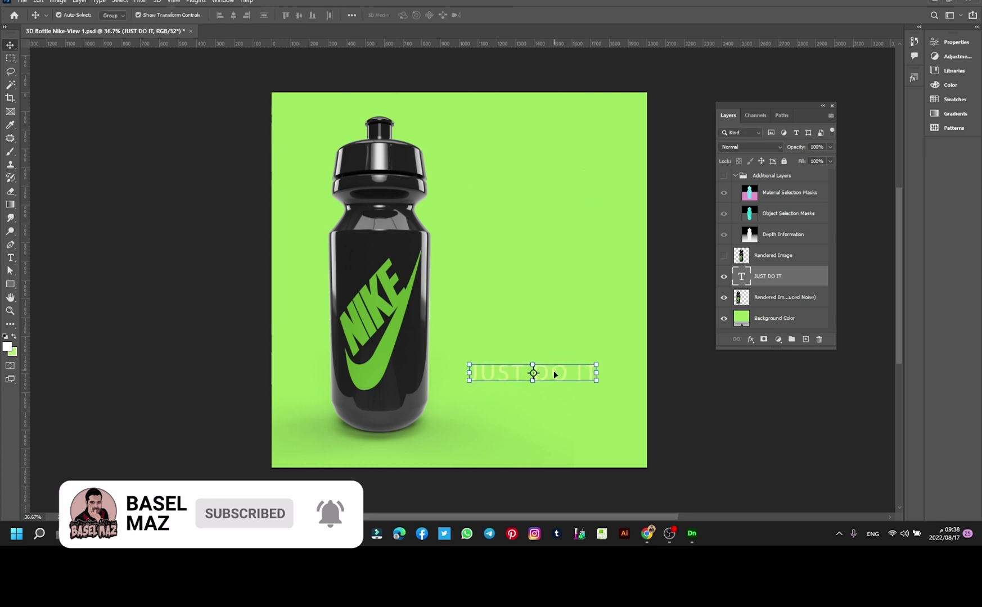
Step: Make the 'JUST DO IT' text black in the MUDSHAKE 83 font
left_click(110, 191)
left_click(506, 377)
left_click(10, 258)
left_click(409, 15)
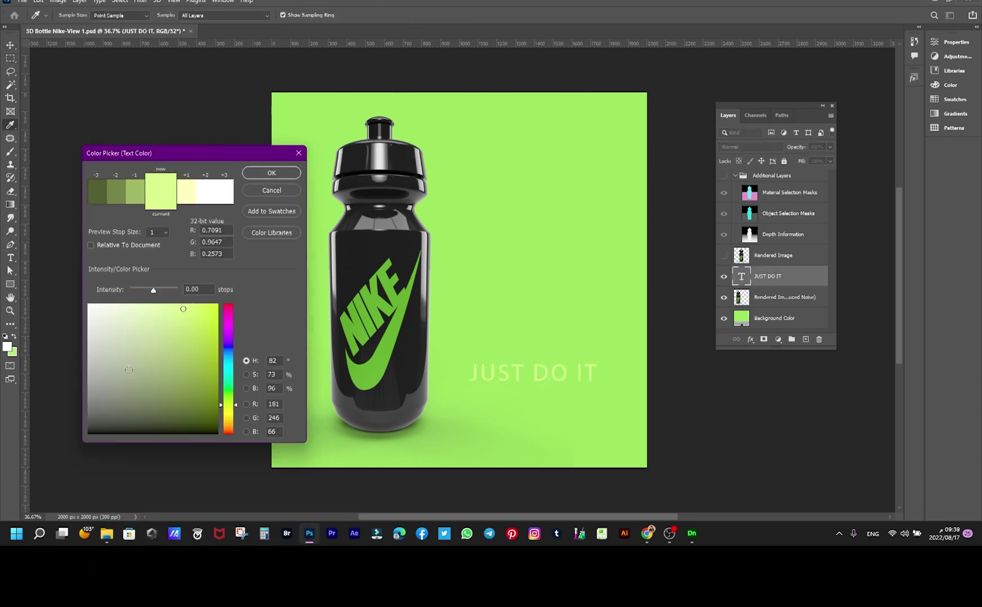
left_click(90, 432)
left_click(273, 172)
left_click(225, 16)
left_click(148, 15)
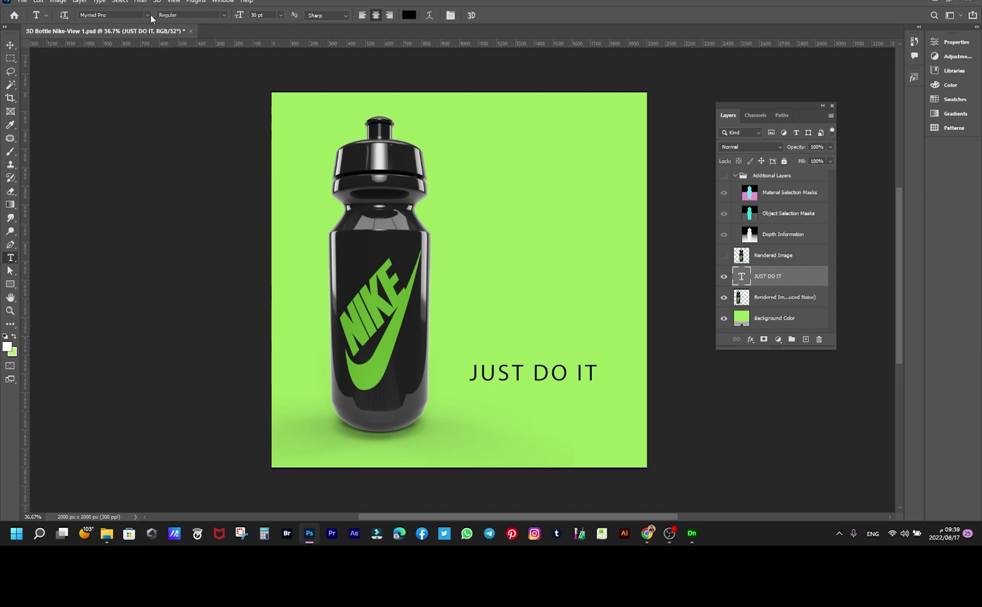
left_click(148, 15)
left_click(212, 308)
Step: Enlarge the text and position it beside the bottle's shoulder
left_click(11, 45)
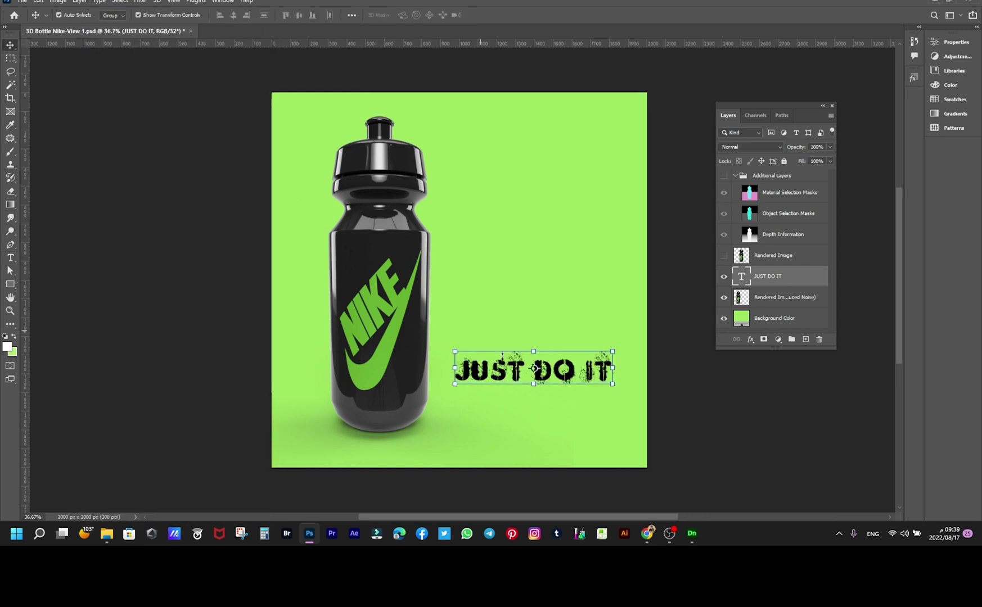
left_click_drag(542, 372, 547, 403)
left_click_drag(618, 383, 637, 369)
left_click_drag(608, 409, 584, 298)
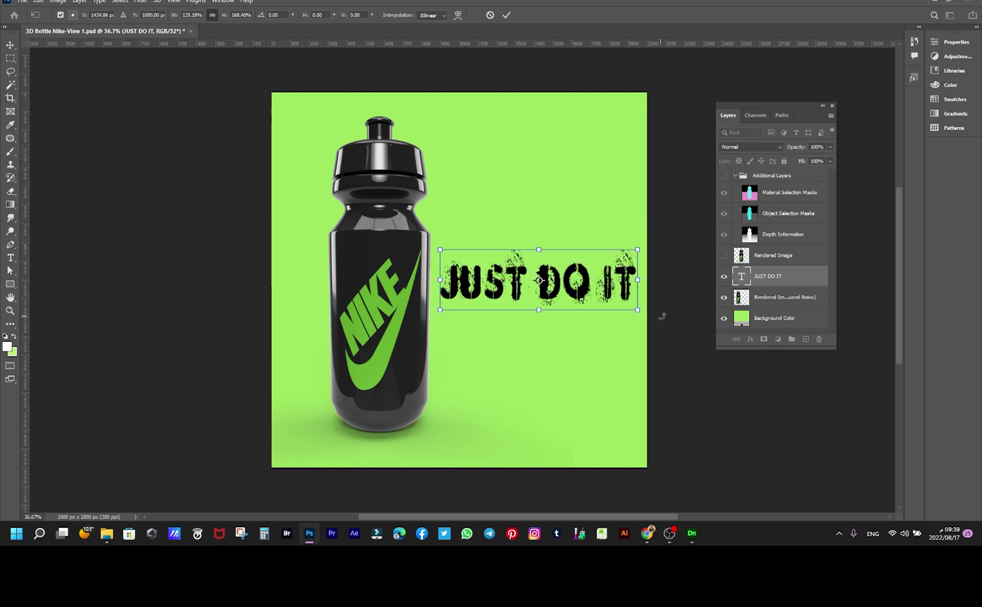
Step: Save a copy of the design, replacing 'View 1' in the name with 'Just do it'
key("Return")
left_click(106, 89)
left_click(23, 1)
left_click(54, 136)
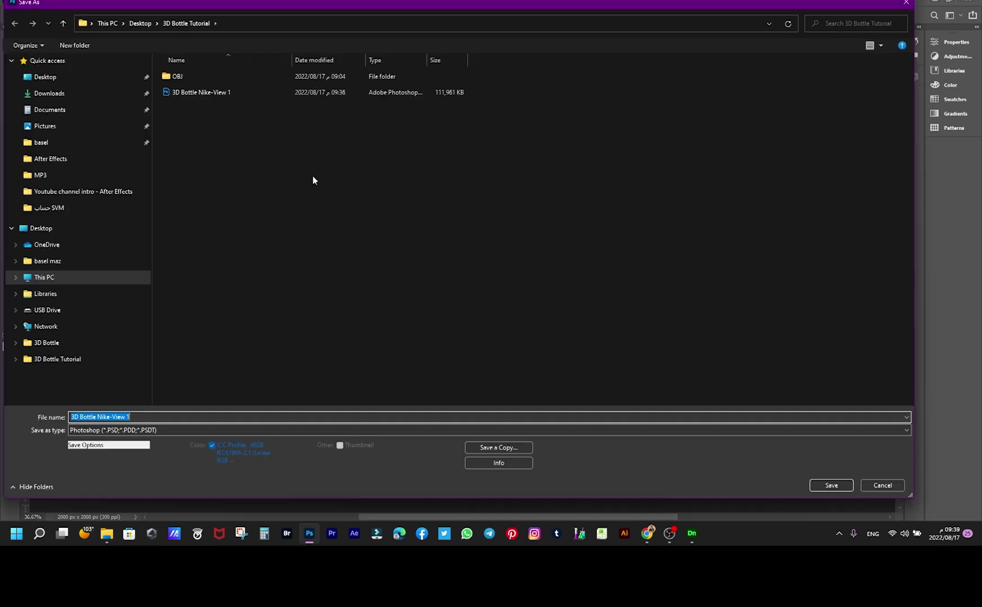
left_click(166, 417)
key("BackSpace")
key("BackSpace")
key("BackSpace")
key("BackSpace")
key("BackSpace")
key("BackSpace")
type("Just do it")
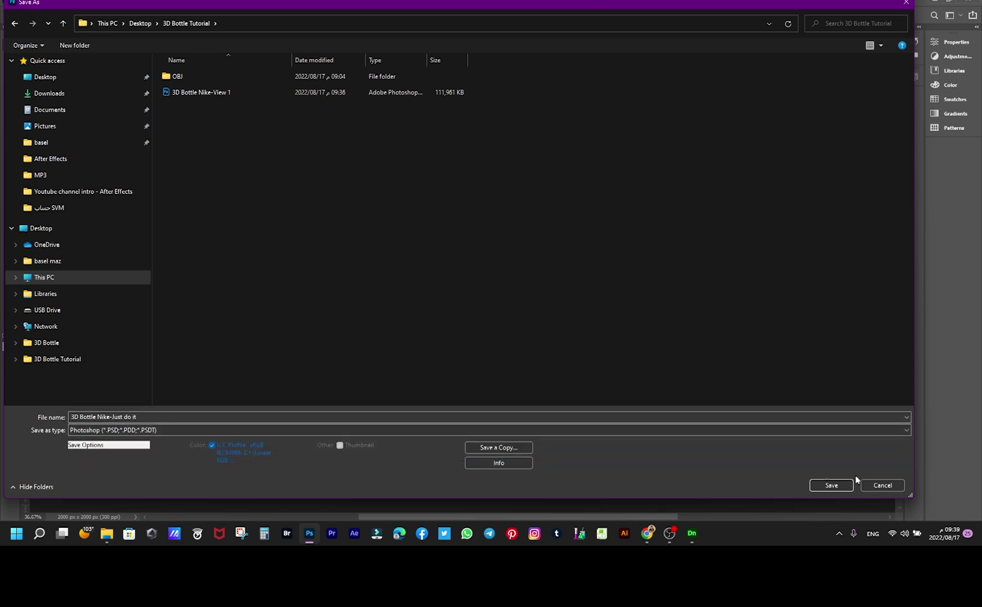
left_click(831, 485)
Step: Export the design as a JPG named '3D Bottle Nike-Just do it'
left_click(22, 1)
mouse_move(68, 157)
left_click(193, 167)
left_click(724, 53)
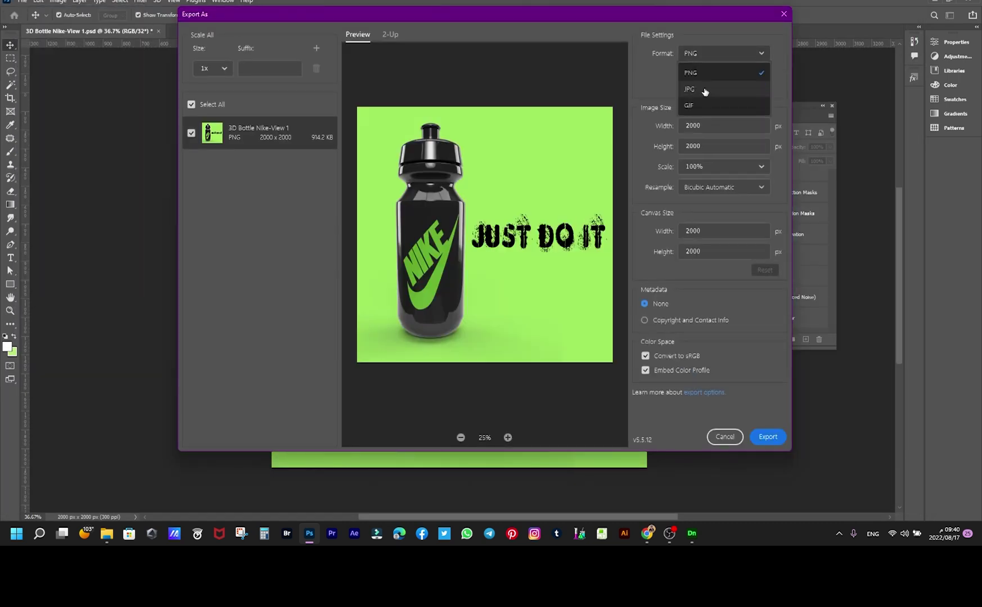
left_click(703, 81)
left_click(768, 437)
left_click(222, 446)
key("BackSpace")
key("BackSpace")
key("BackSpace")
key("BackSpace")
key("BackSpace")
key("BackSpace")
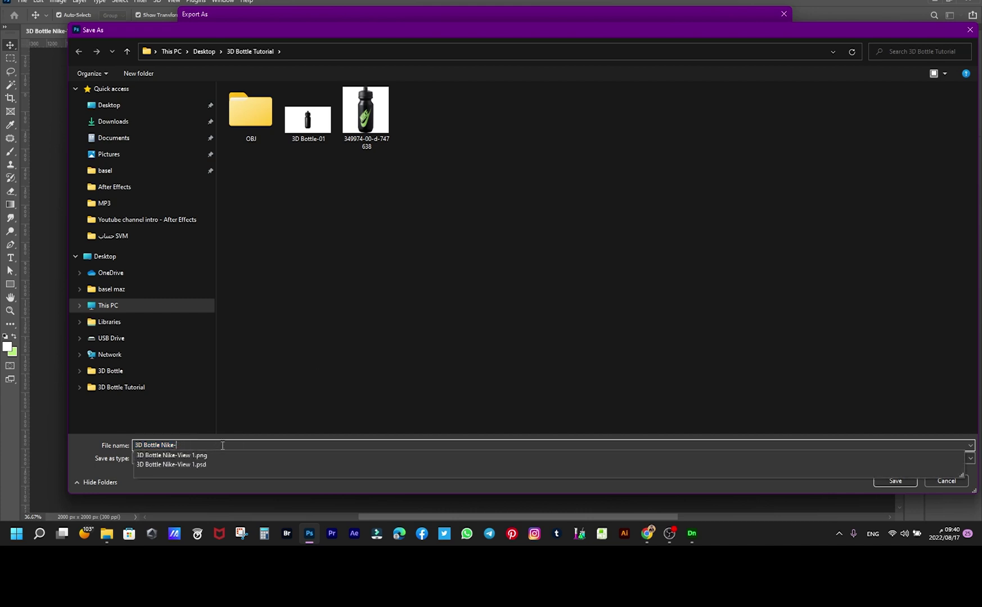
type("Just d")
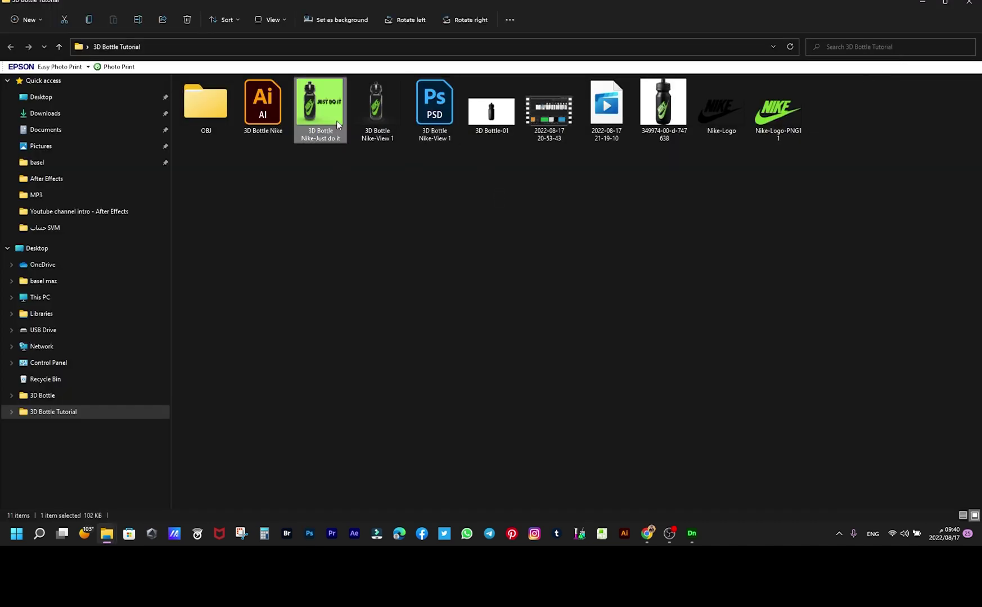
key("Return")
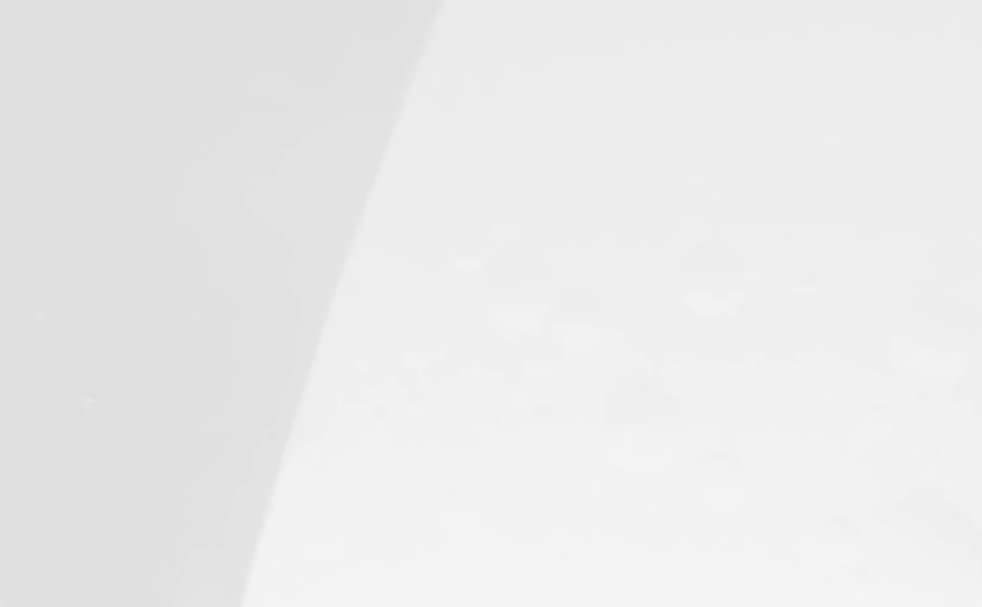